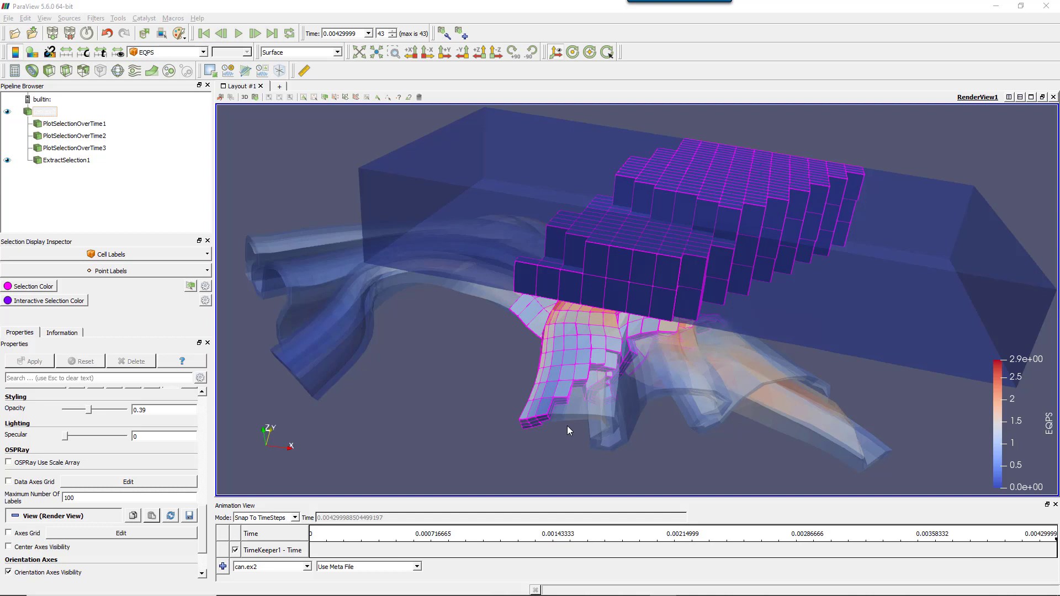
mouse_move(511, 396)
mouse_down()
mouse_move(485, 350)
mouse_move(519, 402)
mouse_move(535, 398)
mouse_move(523, 398)
mouse_up()
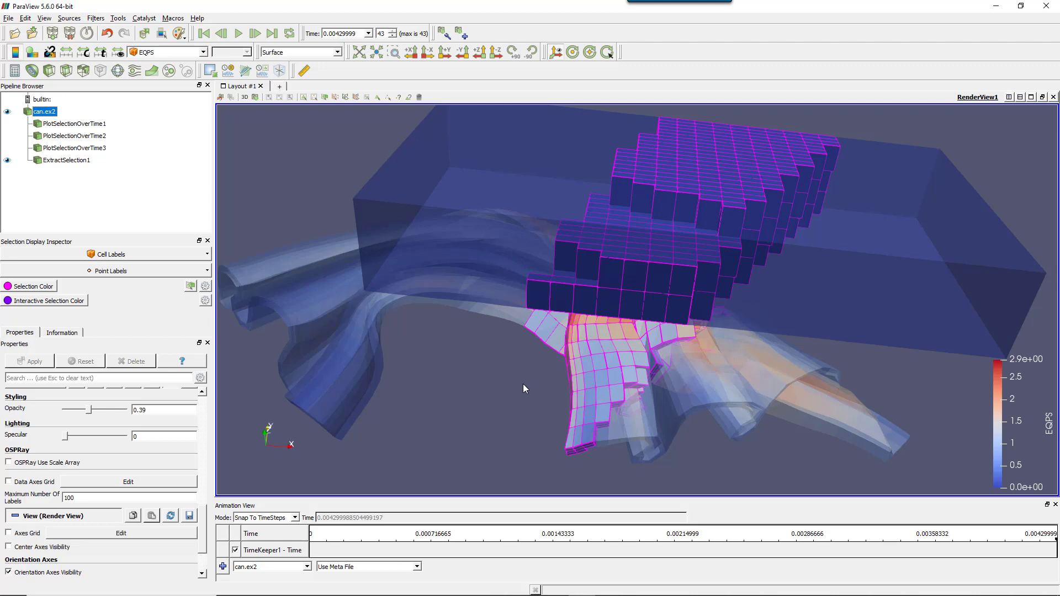
mouse_move(548, 406)
mouse_down()
mouse_move(542, 379)
mouse_move(539, 403)
mouse_move(515, 389)
mouse_move(535, 401)
mouse_up()
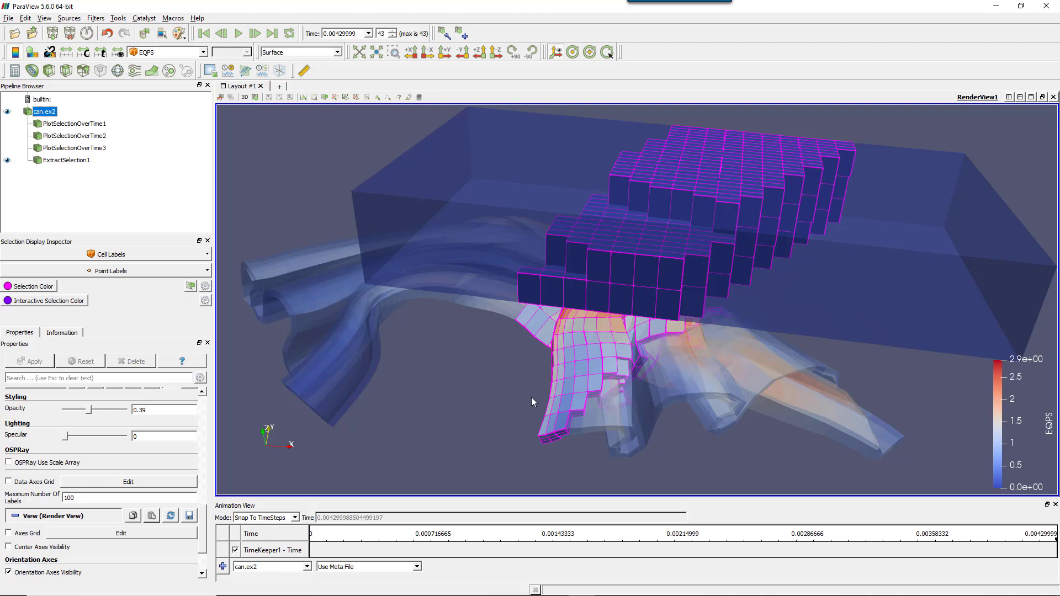
mouse_move(532, 396)
mouse_down()
mouse_move(548, 368)
mouse_move(541, 394)
mouse_up()
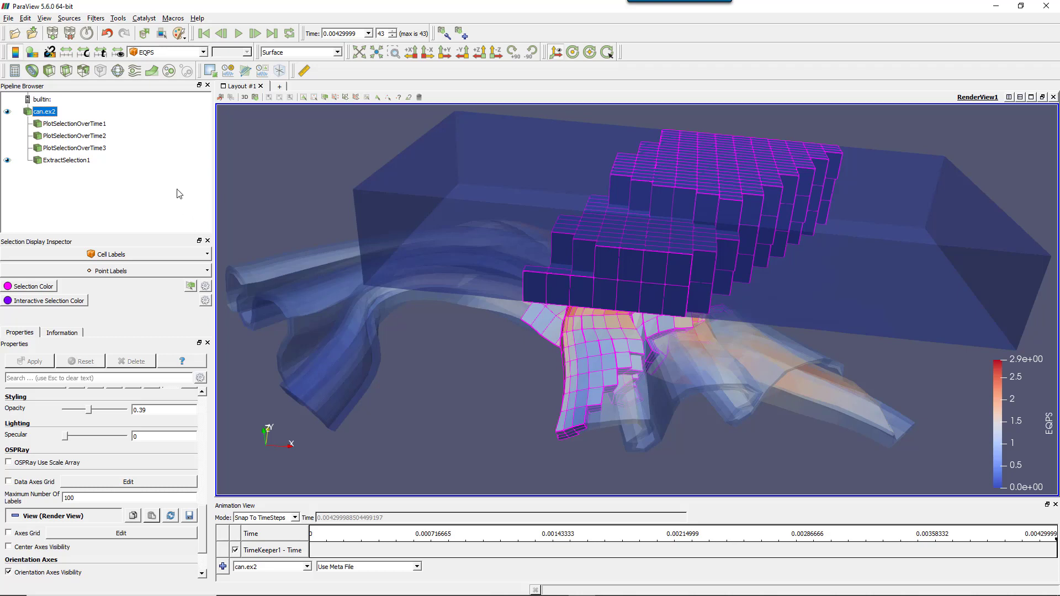
- Reset the session, discarding the current visualization, and open can.ex2 from the examples folder
click(86, 32)
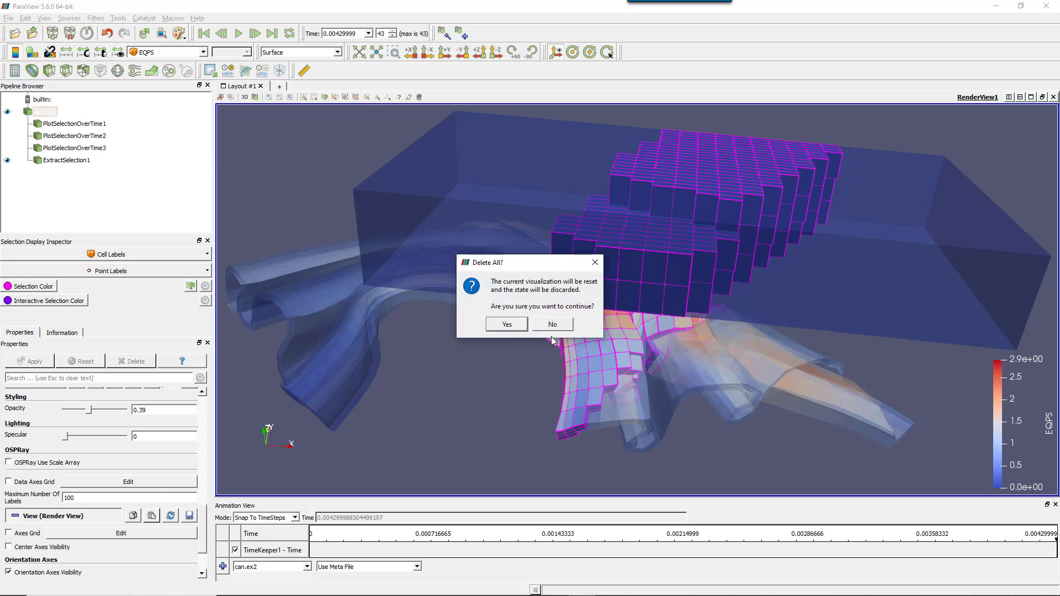
click(525, 323)
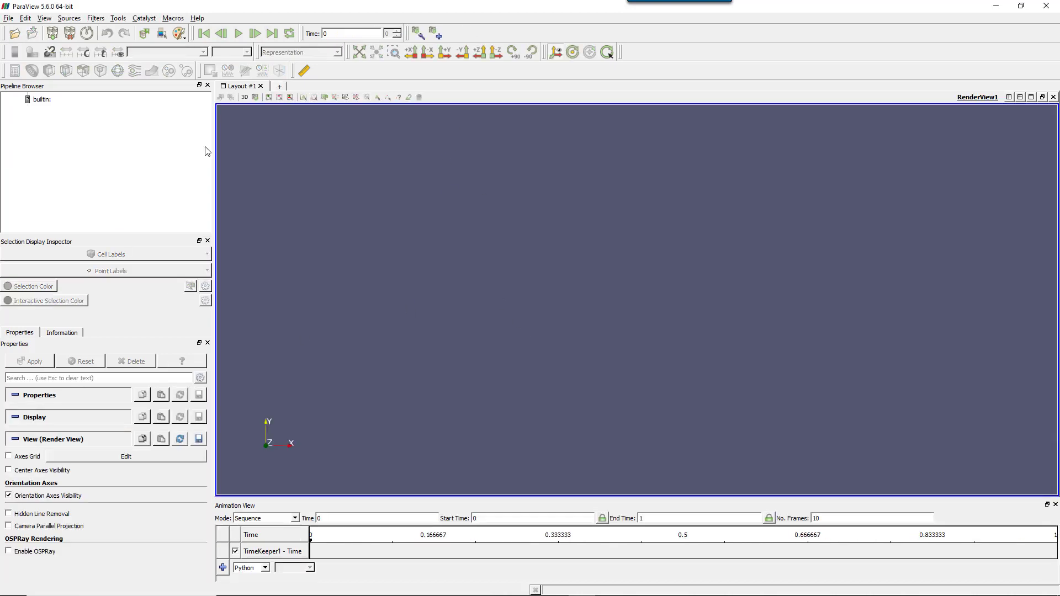
click(42, 101)
click(19, 35)
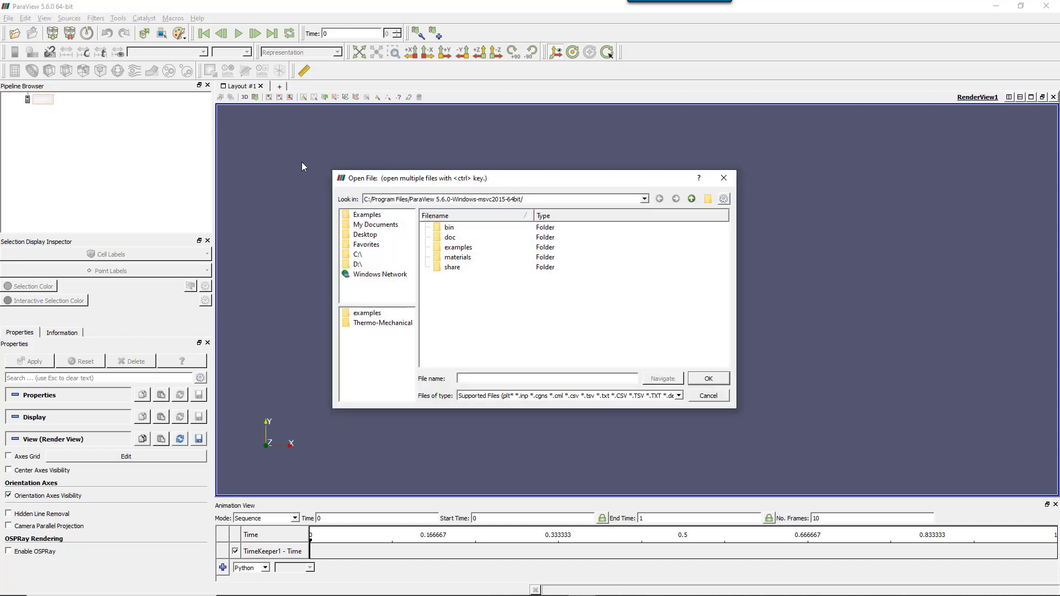
double_click(467, 251)
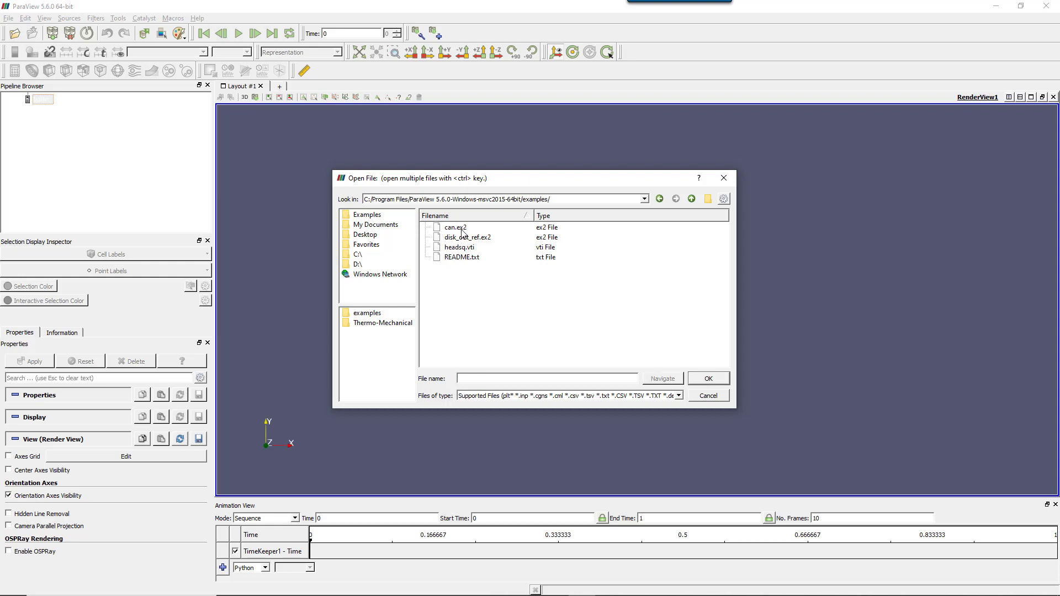
click(461, 230)
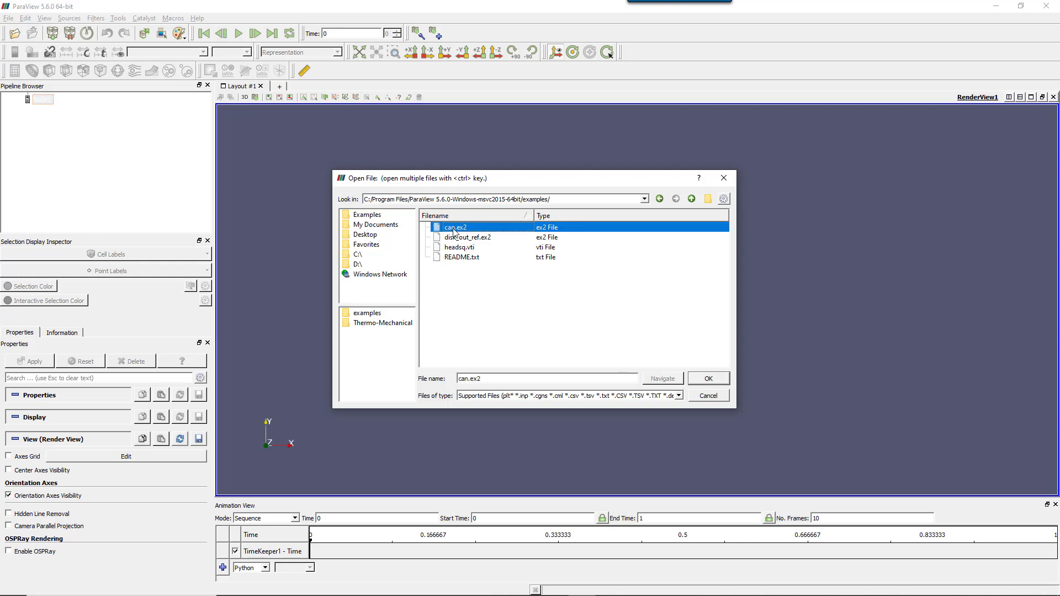
click(707, 378)
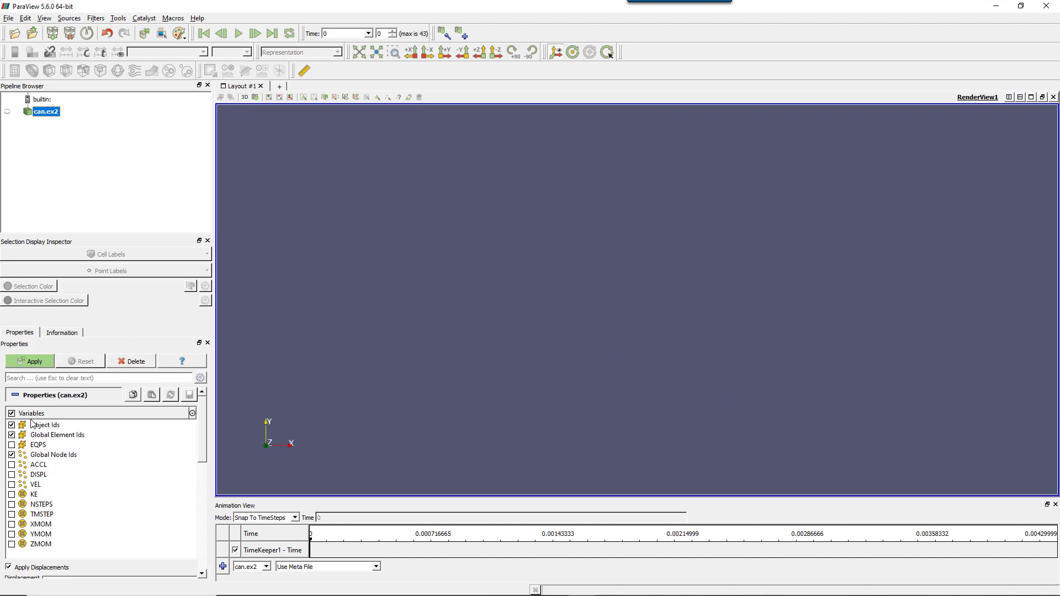
- Load can.ex2 with all of its variables enabled and orient the can and block in the view
click(12, 413)
click(42, 364)
drag(574, 314, 603, 250)
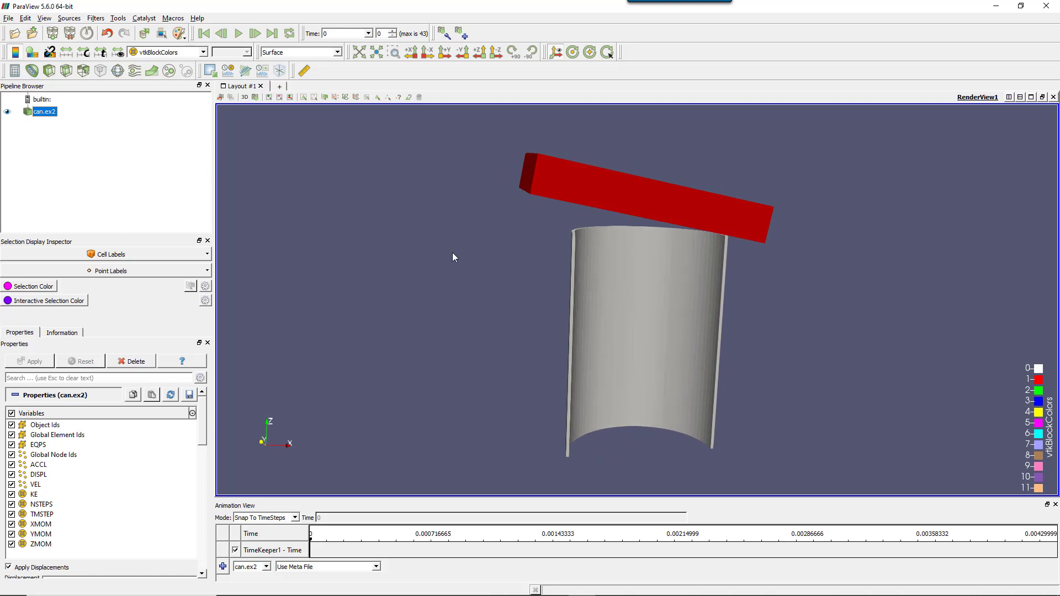
drag(650, 383, 668, 341)
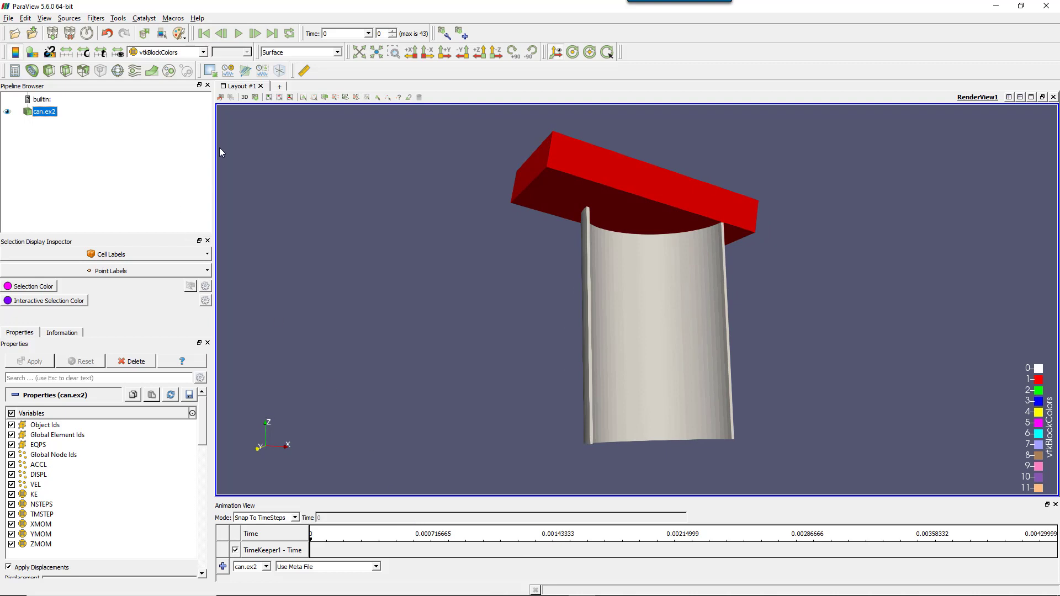
- Color the can.ex2 model by the EQPS cell variable
click(197, 51)
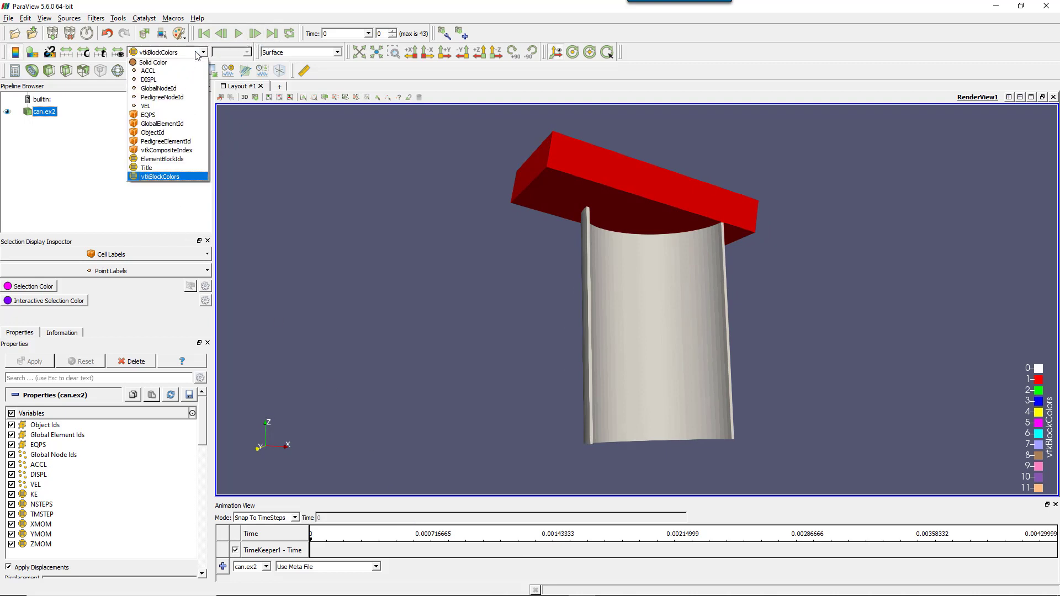
click(148, 115)
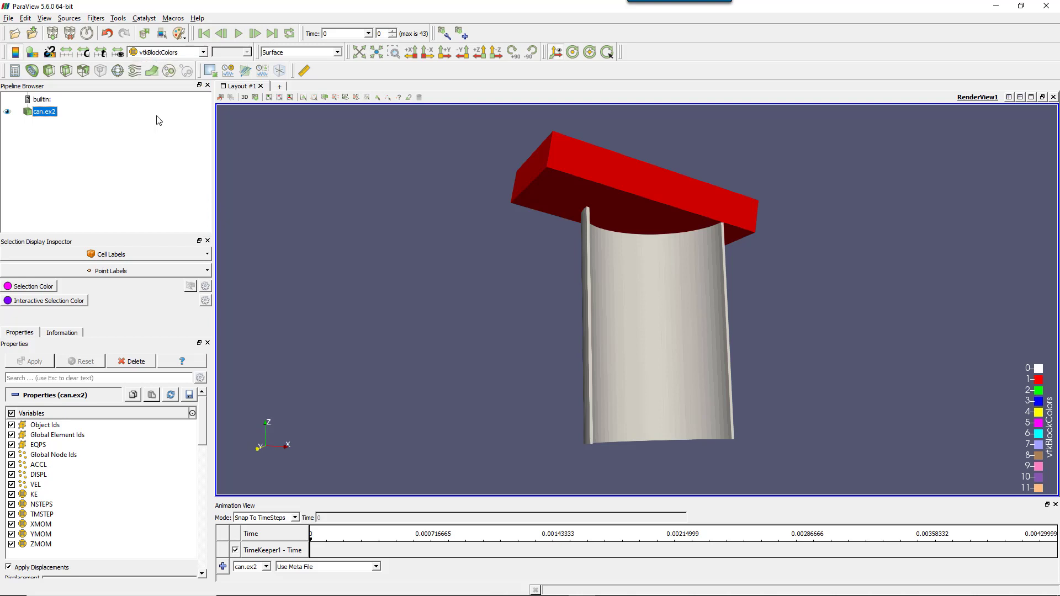
drag(456, 189, 557, 227)
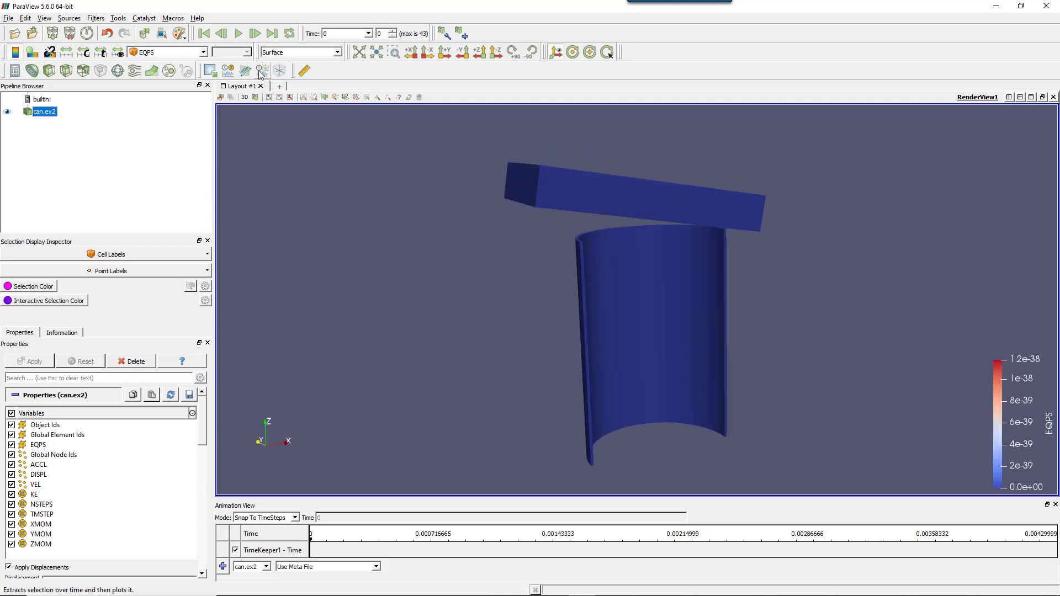
- Go to the last time step and rescale the EQPS colors to the data range
click(271, 33)
middle_drag(629, 392, 611, 289)
scroll(611, 290, up, 5)
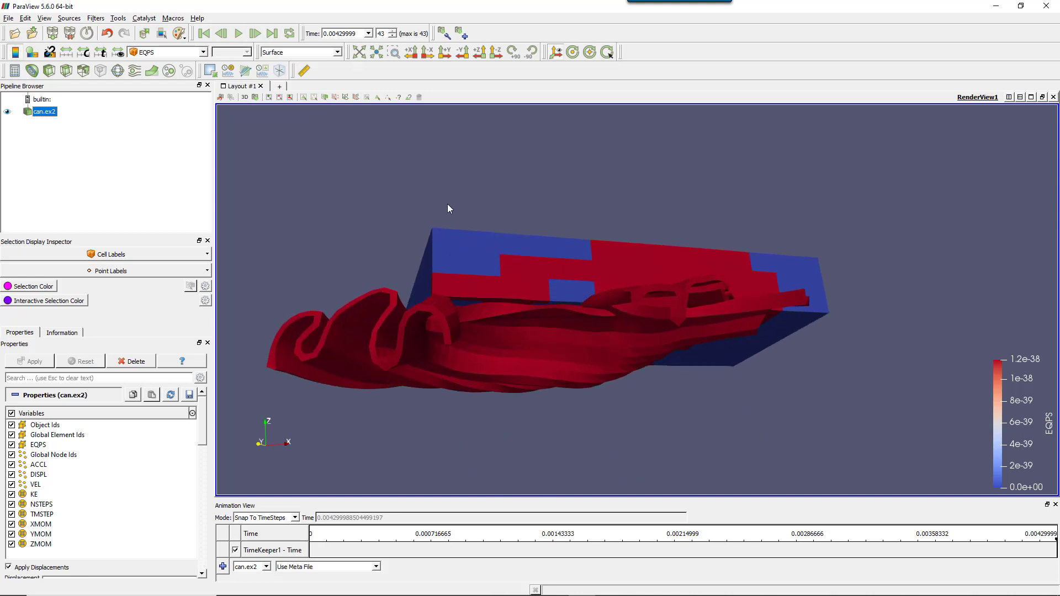
click(67, 54)
drag(591, 344, 521, 332)
drag(683, 311, 679, 265)
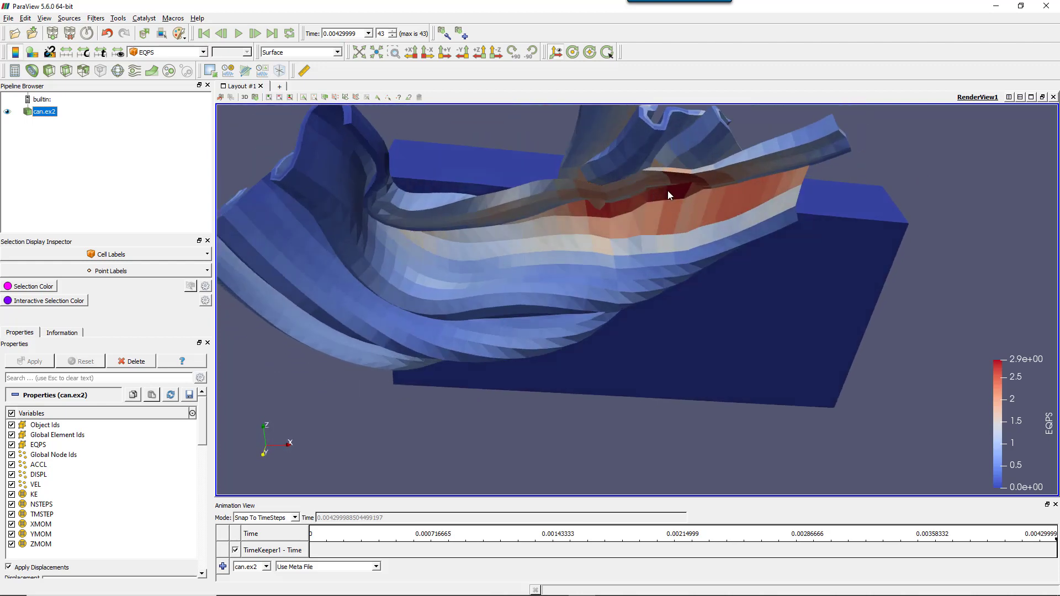
drag(667, 194, 727, 236)
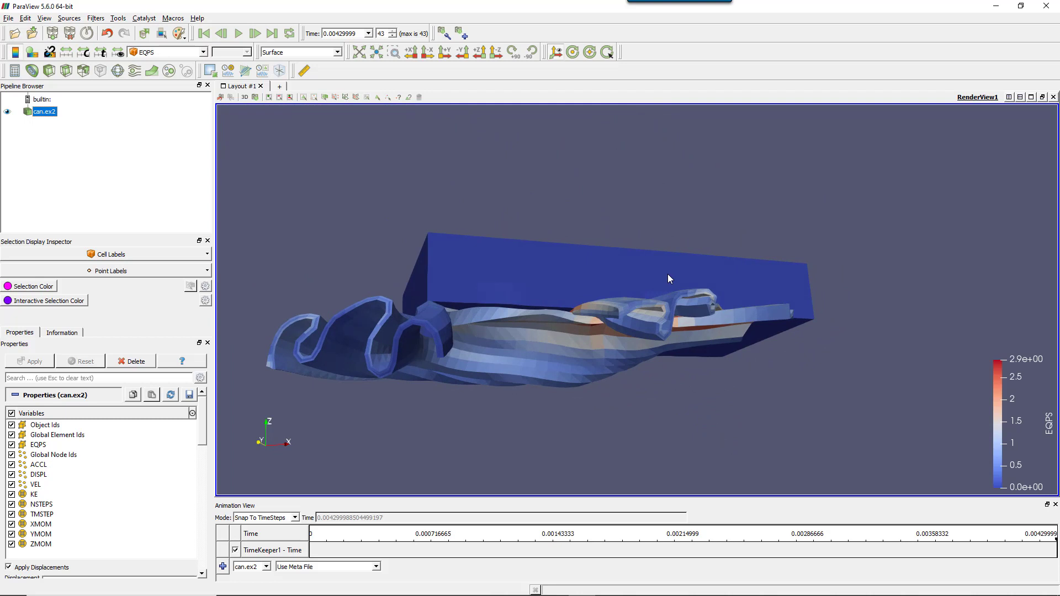
drag(668, 274, 663, 302)
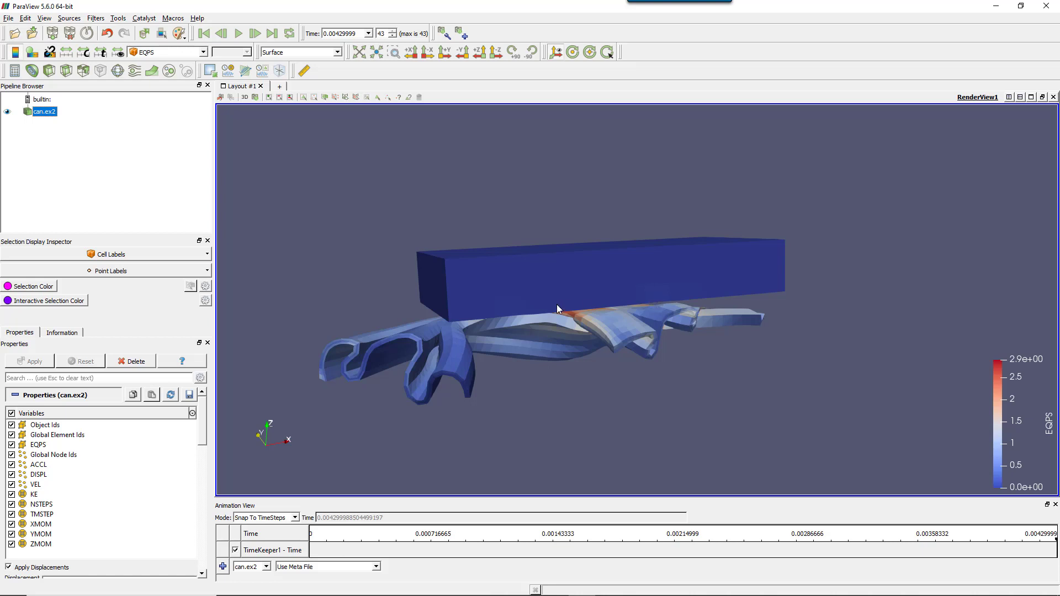
scroll(557, 304, up, 3)
mouse_move(558, 303)
mouse_down()
mouse_move(569, 292)
mouse_move(546, 287)
mouse_move(548, 303)
mouse_up()
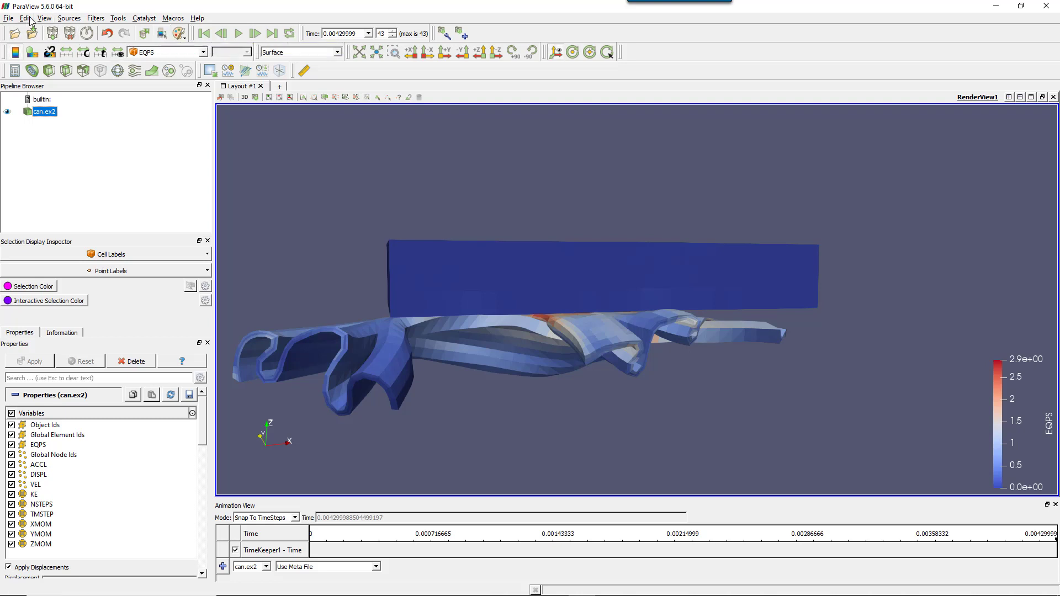
- Use Find Data to select the cells of can.ex2 whose EQPS is >= 1.5
click(26, 18)
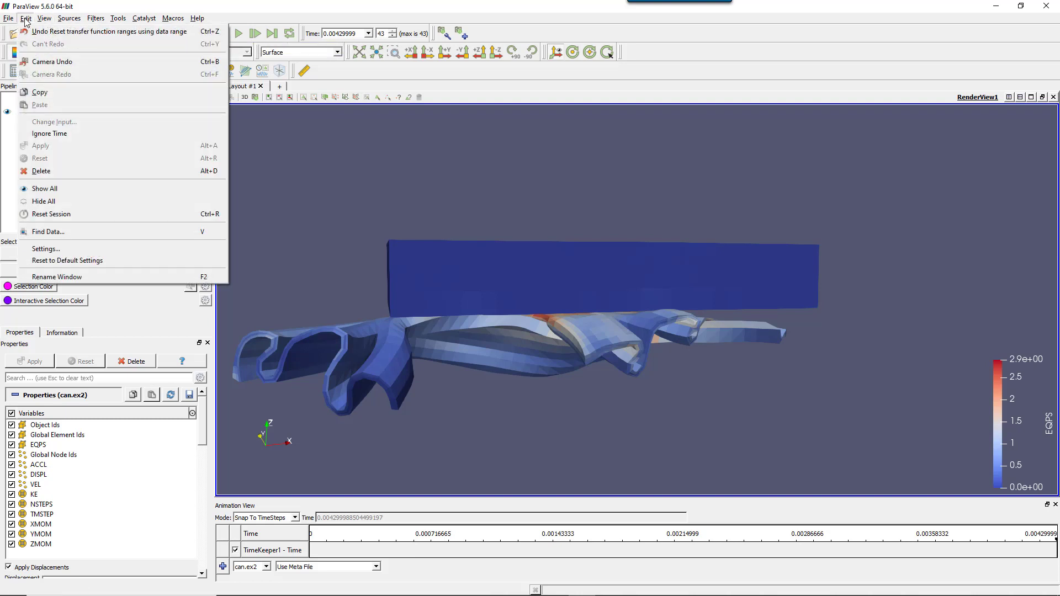
click(95, 235)
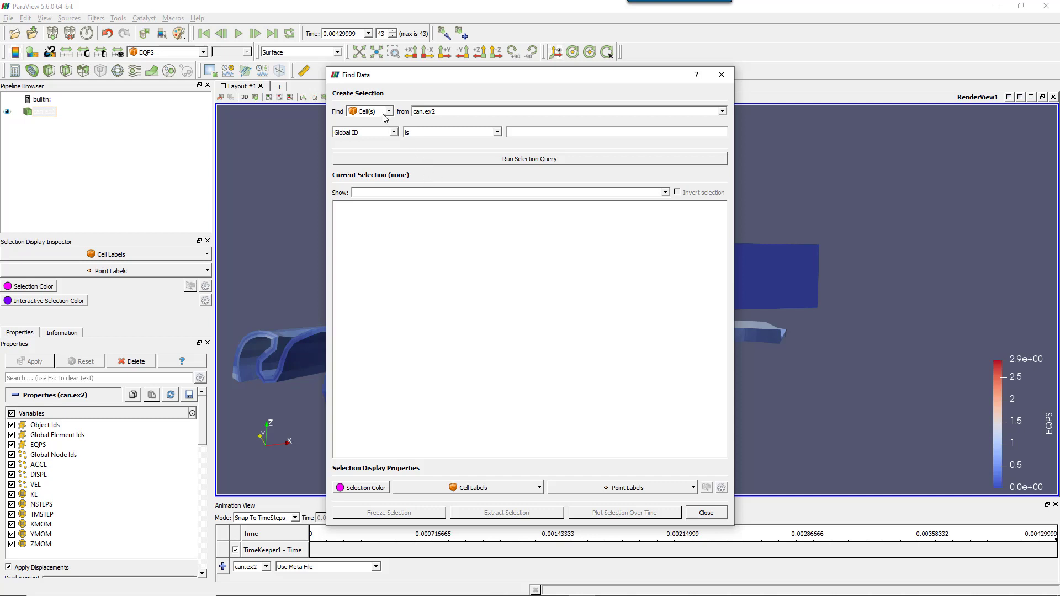
click(393, 133)
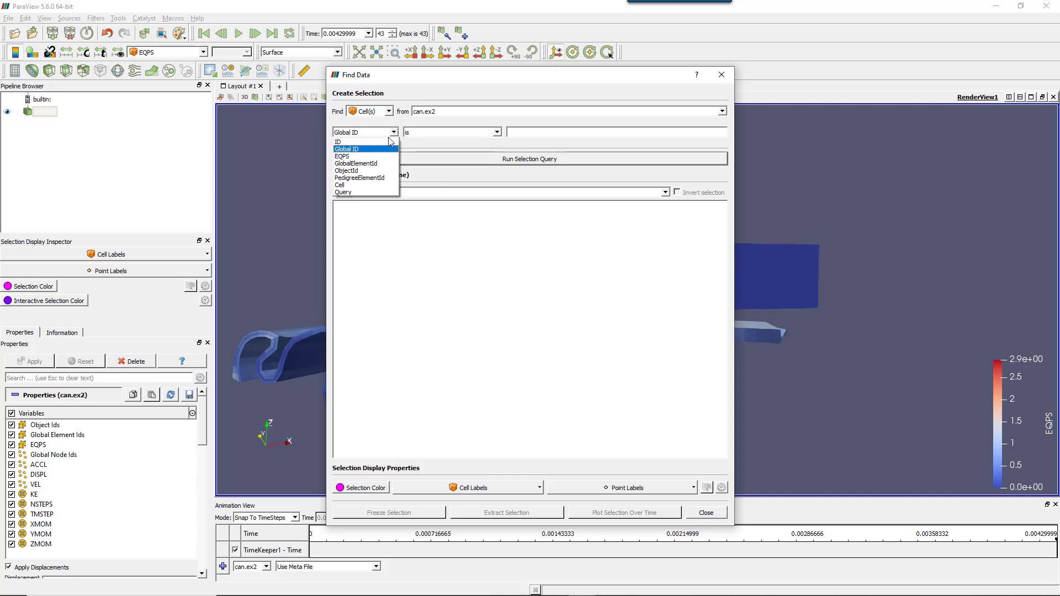
click(351, 156)
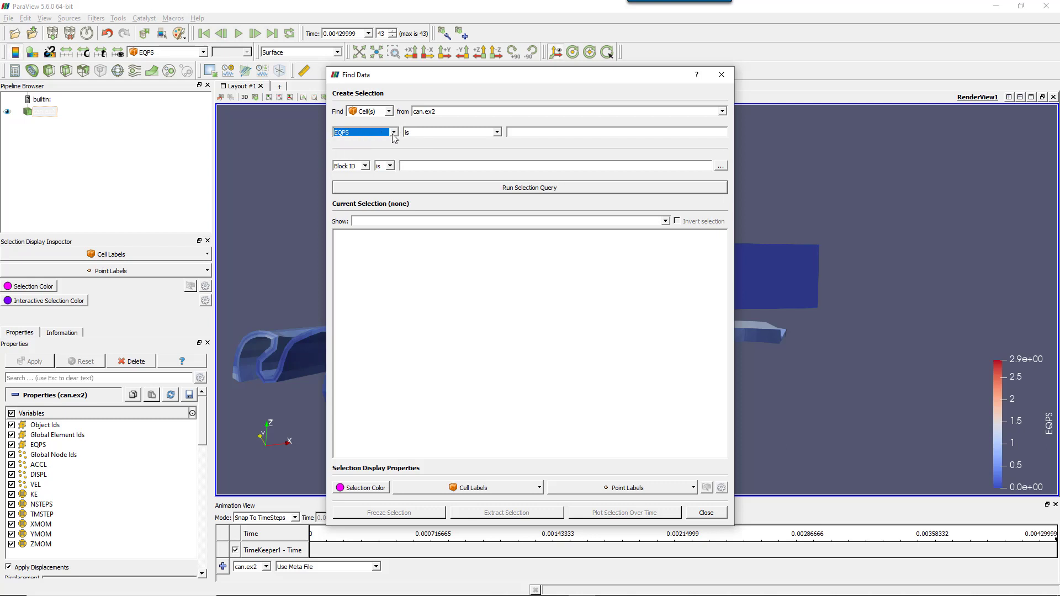
click(475, 136)
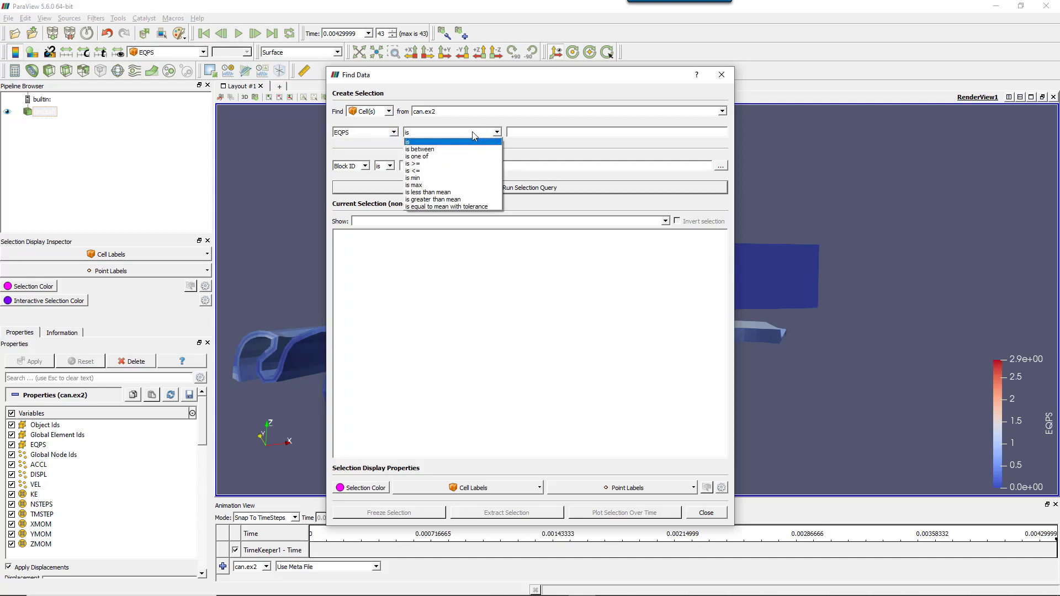
click(472, 164)
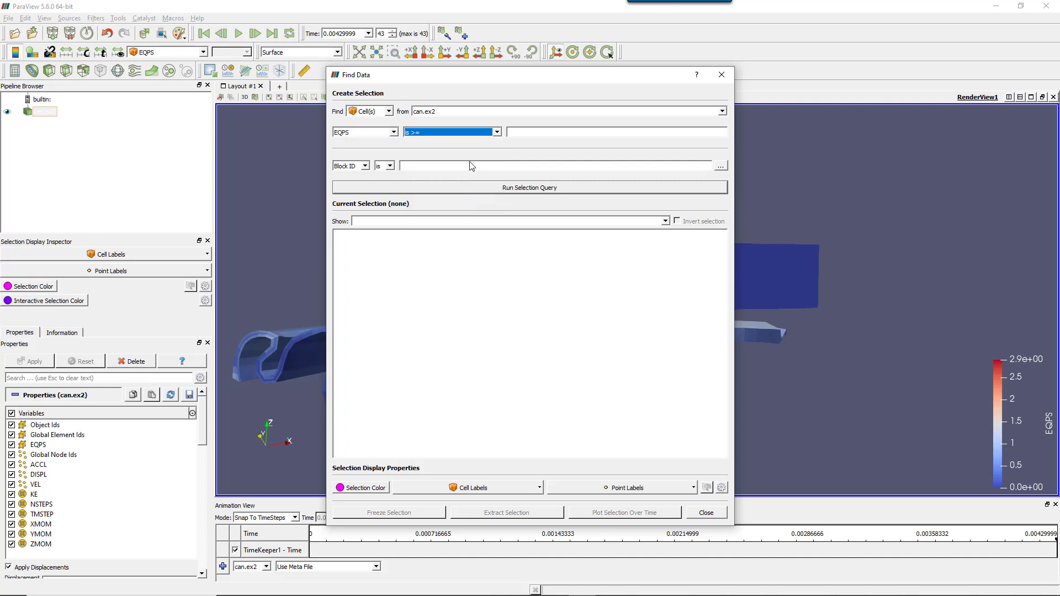
click(558, 129)
text(1.5)
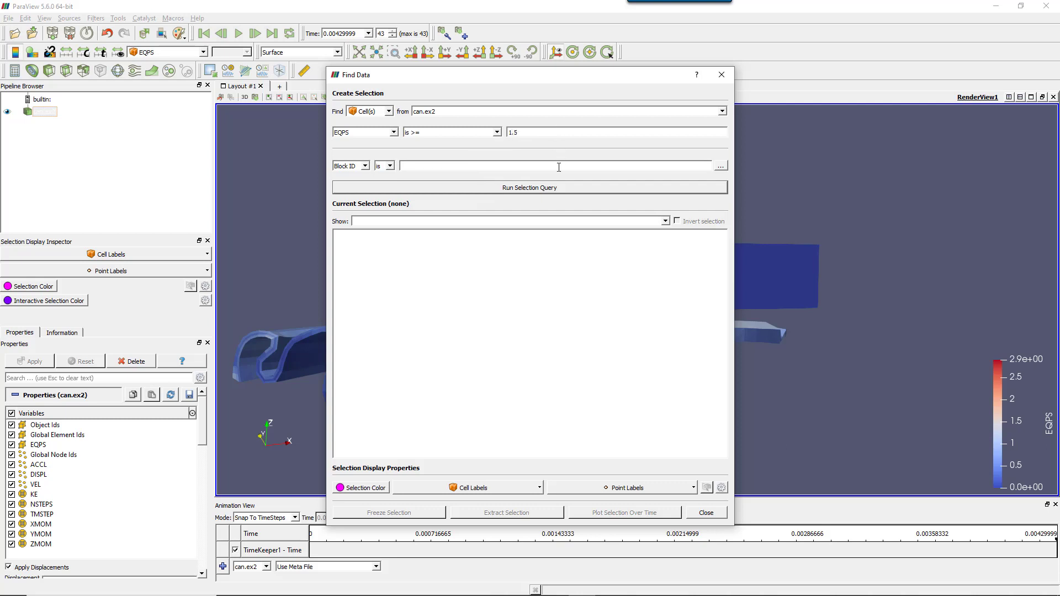
click(548, 188)
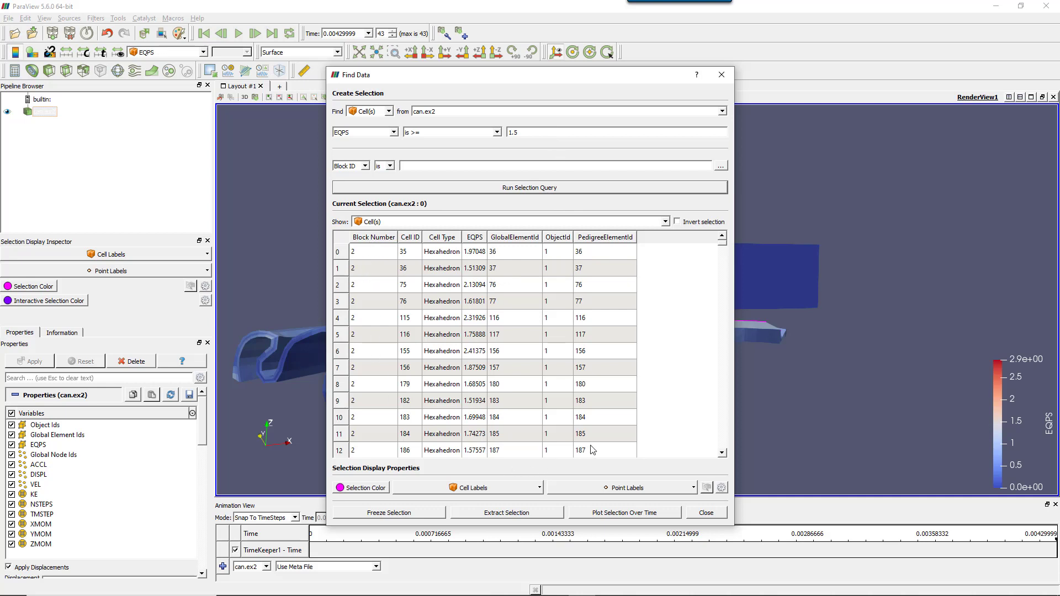
- Examine the selected high-EQPS cells in the results table and on the crushed can, closing Find Data
scroll(498, 422, down, 17)
scroll(498, 423, up, 17)
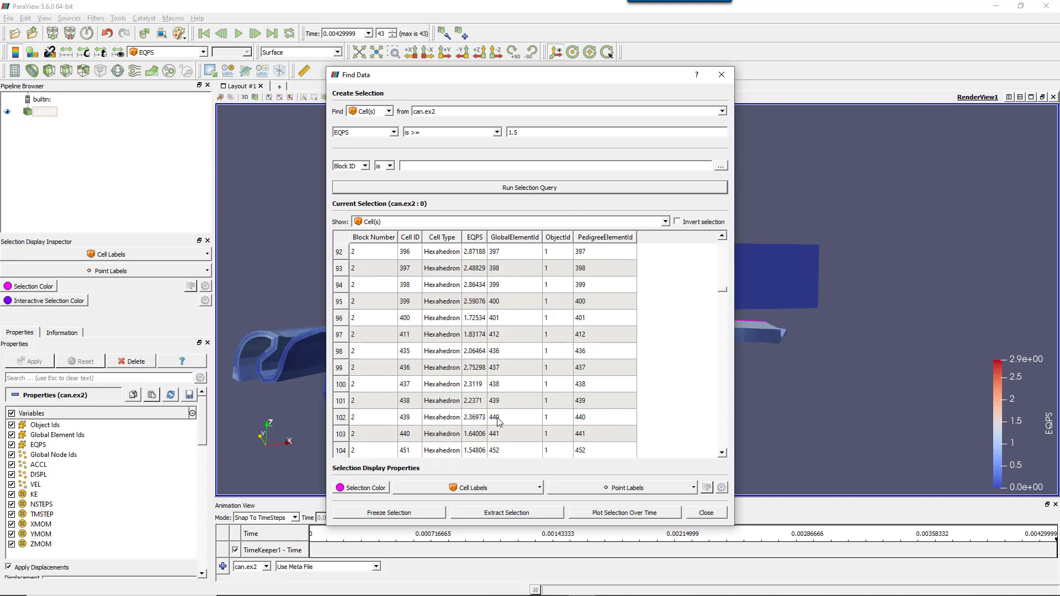
drag(592, 76, 283, 69)
drag(593, 259, 638, 208)
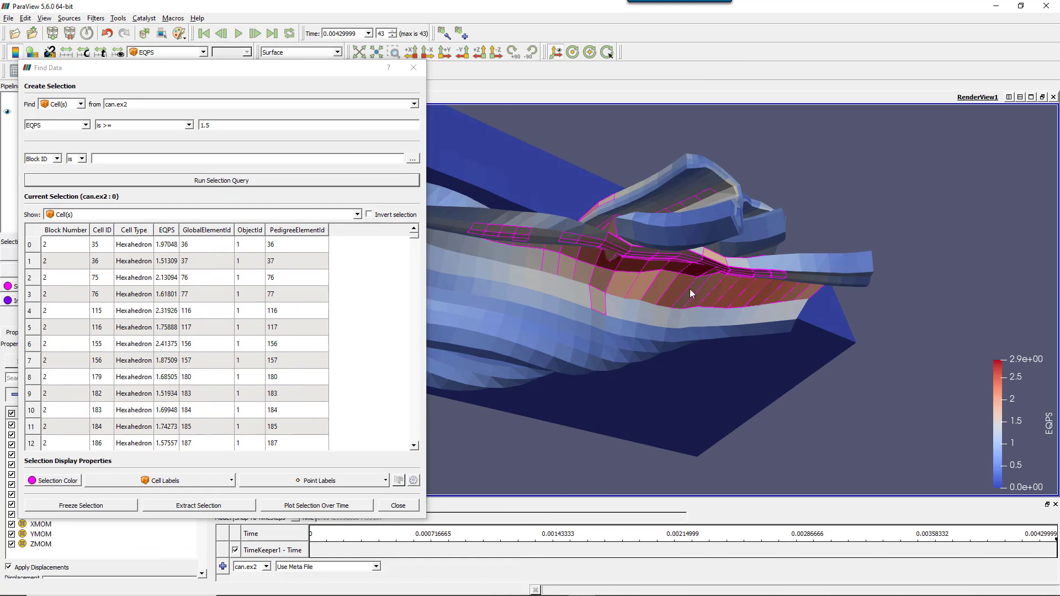
click(394, 506)
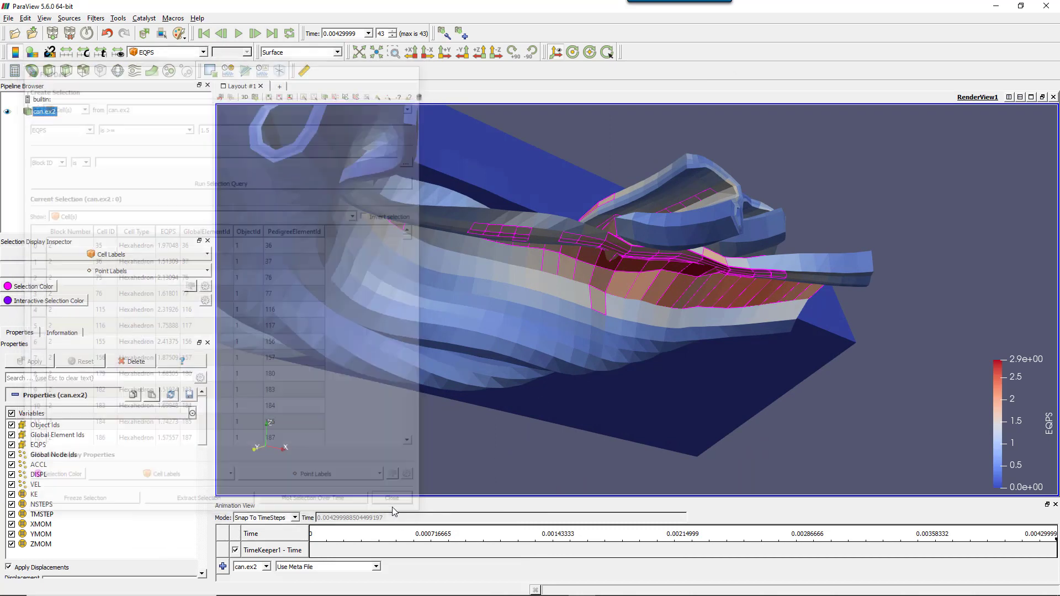
drag(678, 226, 584, 264)
scroll(584, 264, up, 3)
scroll(584, 263, down, 1)
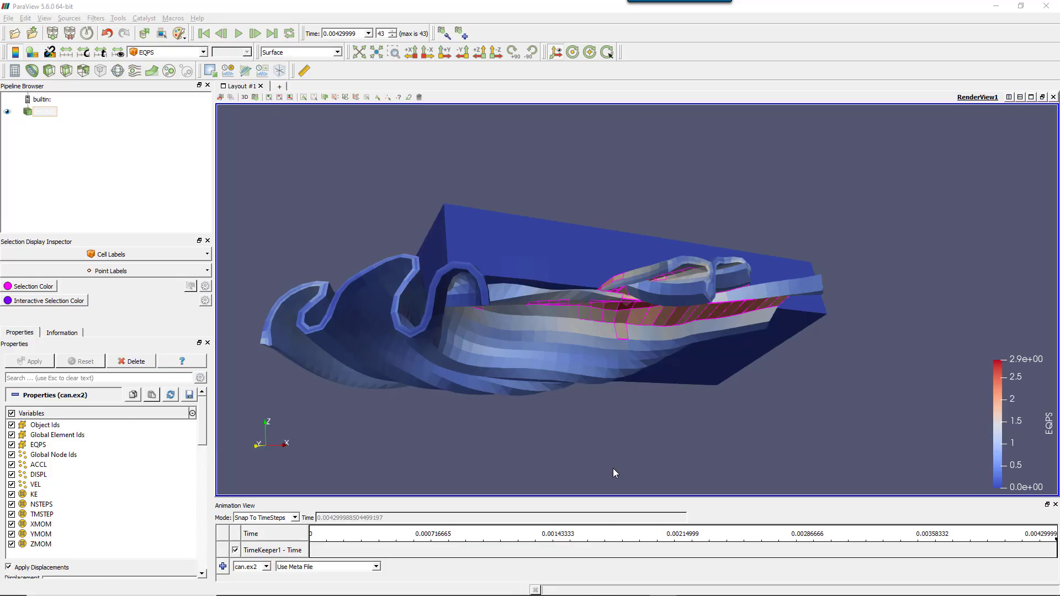
drag(613, 468, 542, 370)
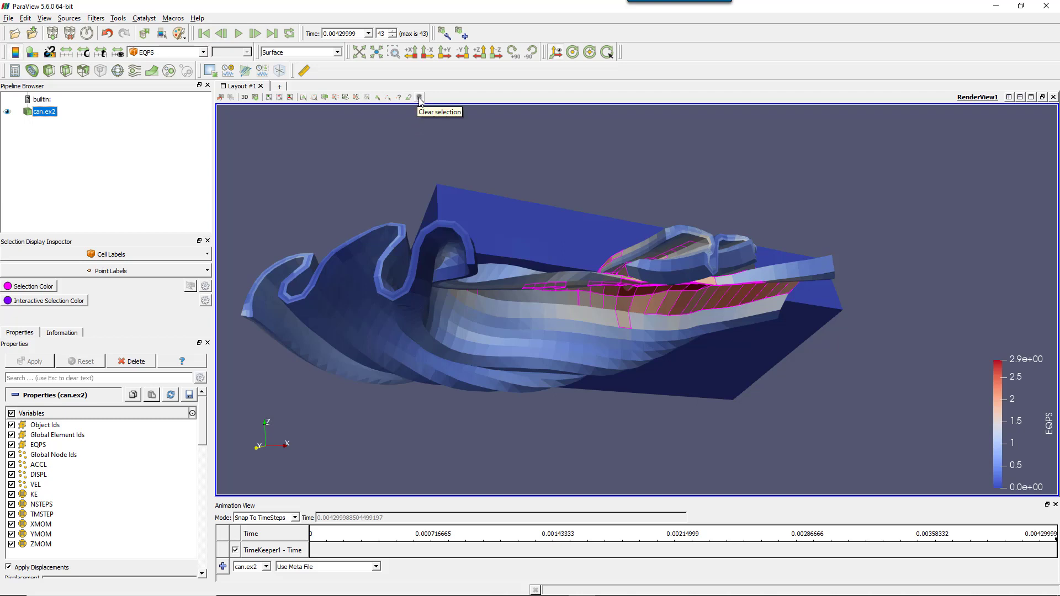
- Clear the selection and select the visible surface cells in a rectangle across the can's front wall and upper rim using Select Cells On
click(419, 98)
drag(615, 246, 590, 241)
scroll(322, 162, up, 6)
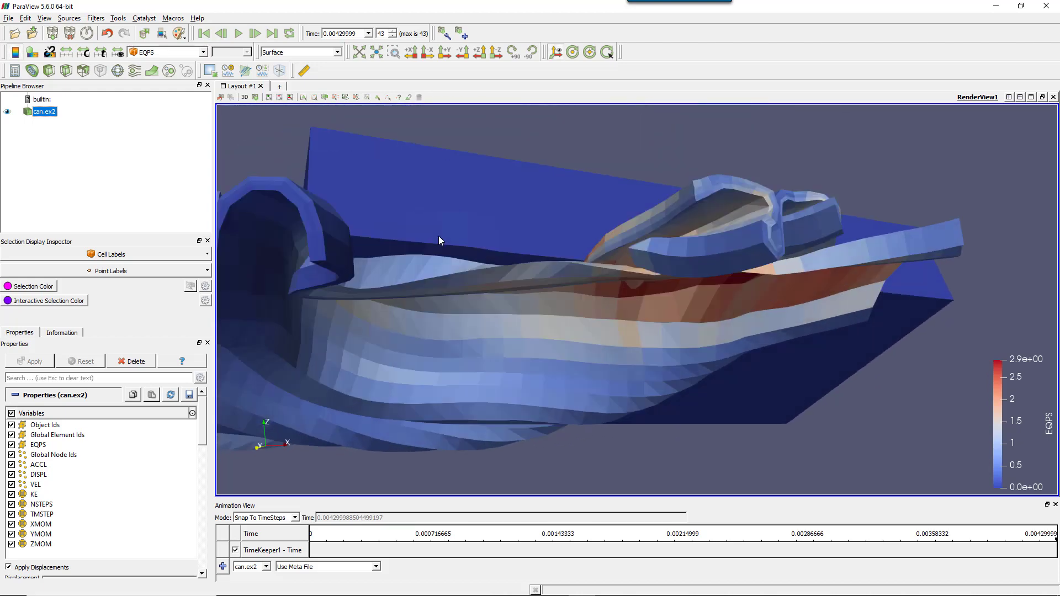
scroll(439, 236, up, 3)
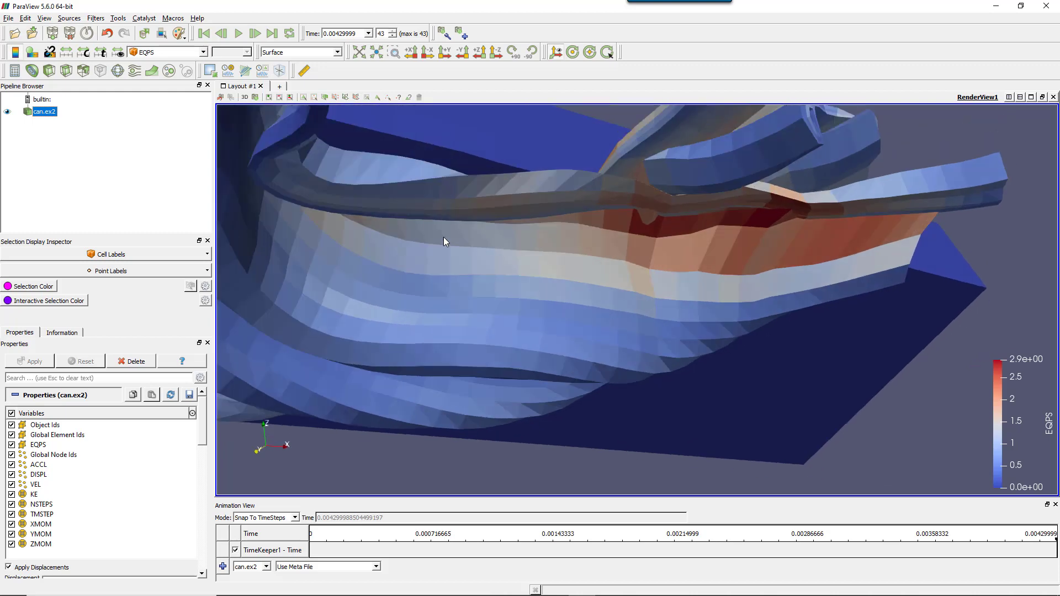
click(303, 97)
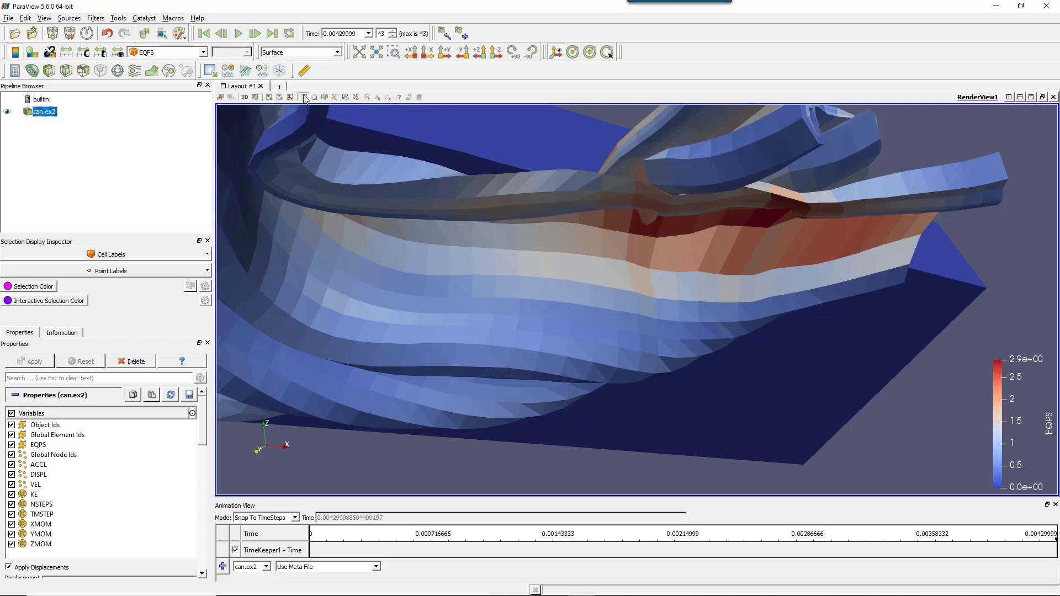
drag(471, 182, 691, 303)
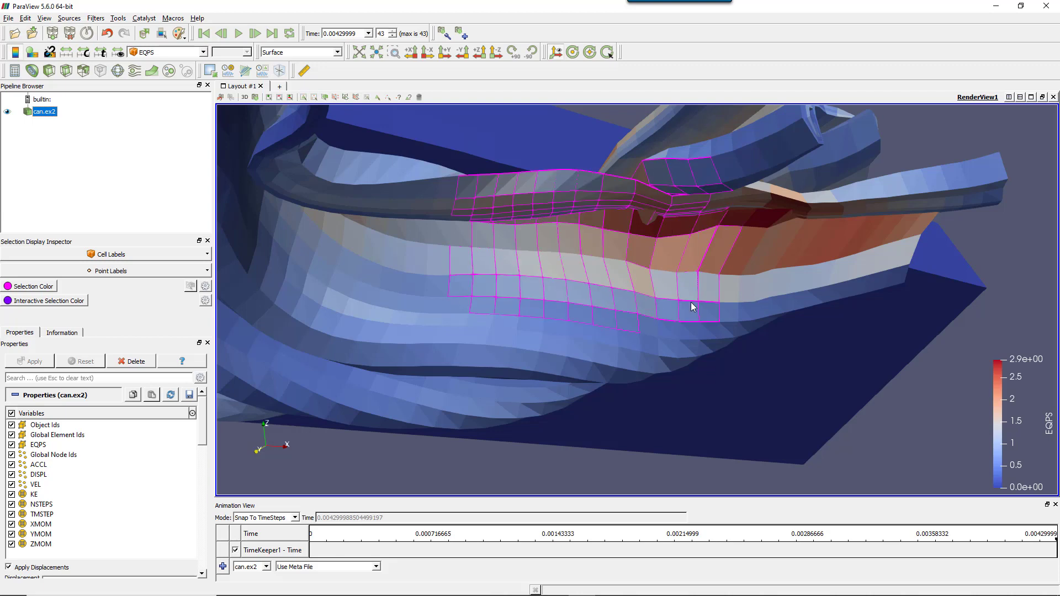
- Examine from several angles which surface cells of the can are selected, and clear the selection
scroll(552, 204, down, 4)
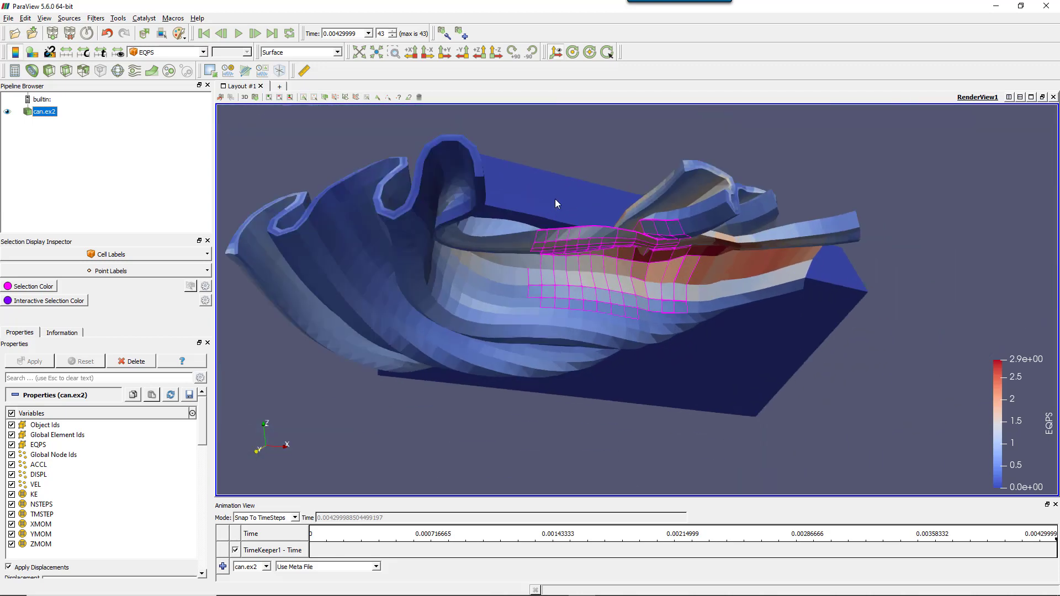
mouse_move(566, 178)
mouse_down()
mouse_move(595, 255)
mouse_move(567, 157)
mouse_move(560, 195)
mouse_up()
drag(690, 280, 659, 232)
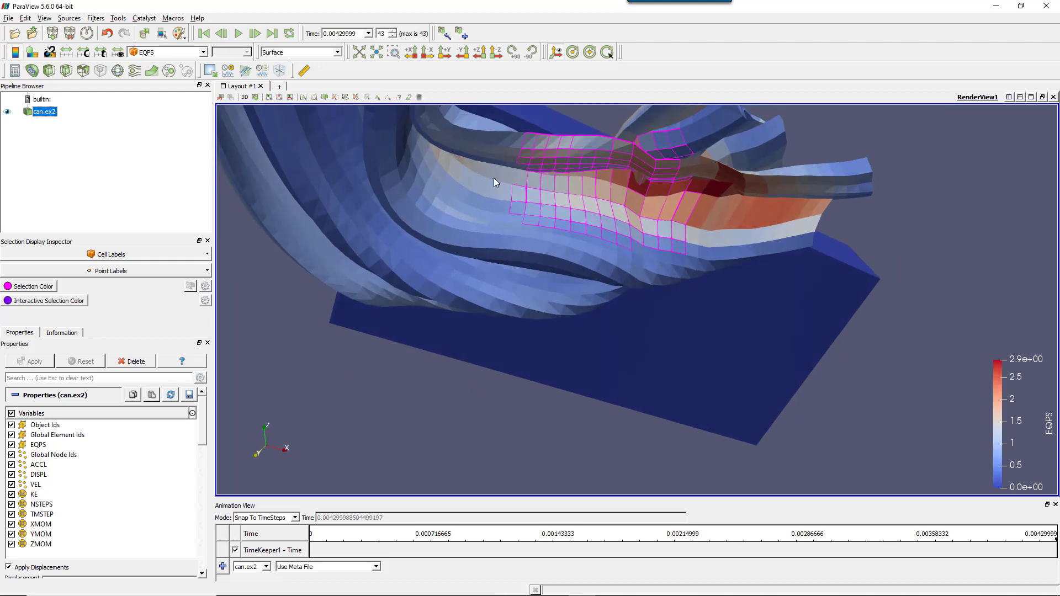
drag(640, 179, 598, 181)
scroll(578, 145, down, 3)
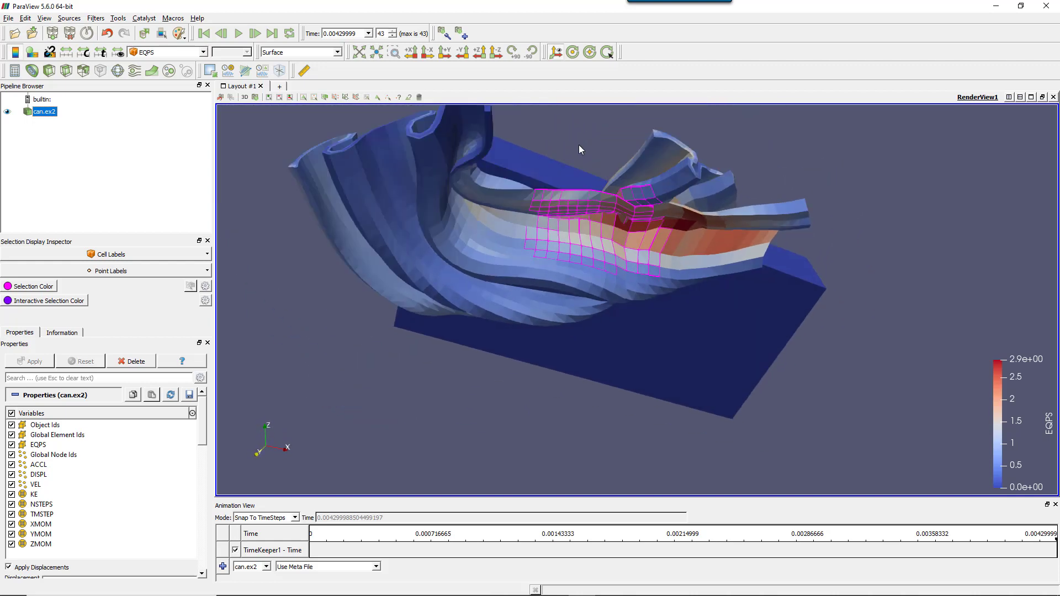
scroll(578, 145, up, 5)
scroll(579, 144, down, 3)
scroll(581, 154, up, 2)
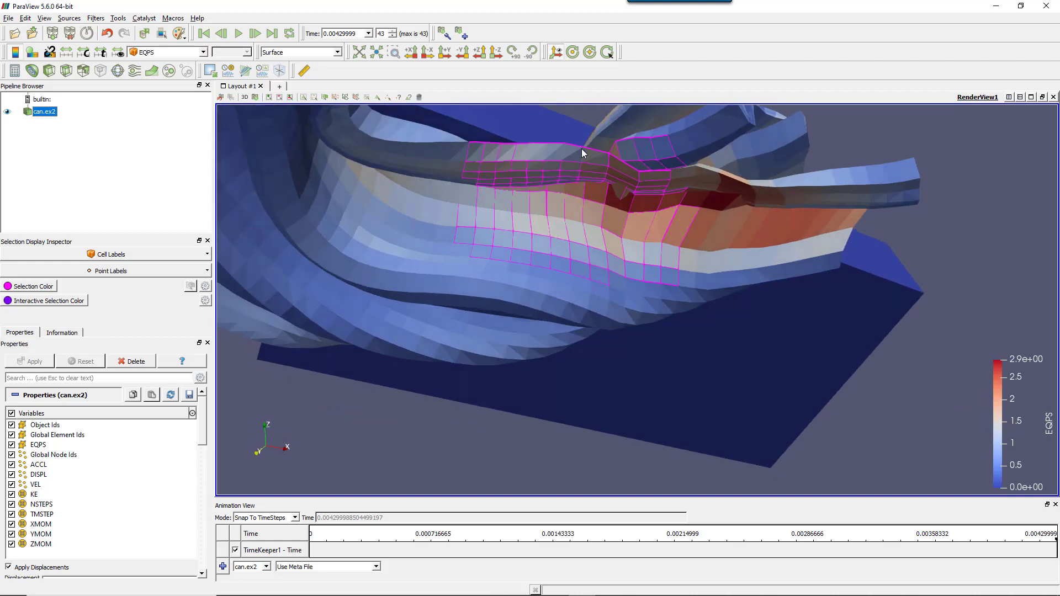
drag(582, 154, 588, 210)
click(420, 97)
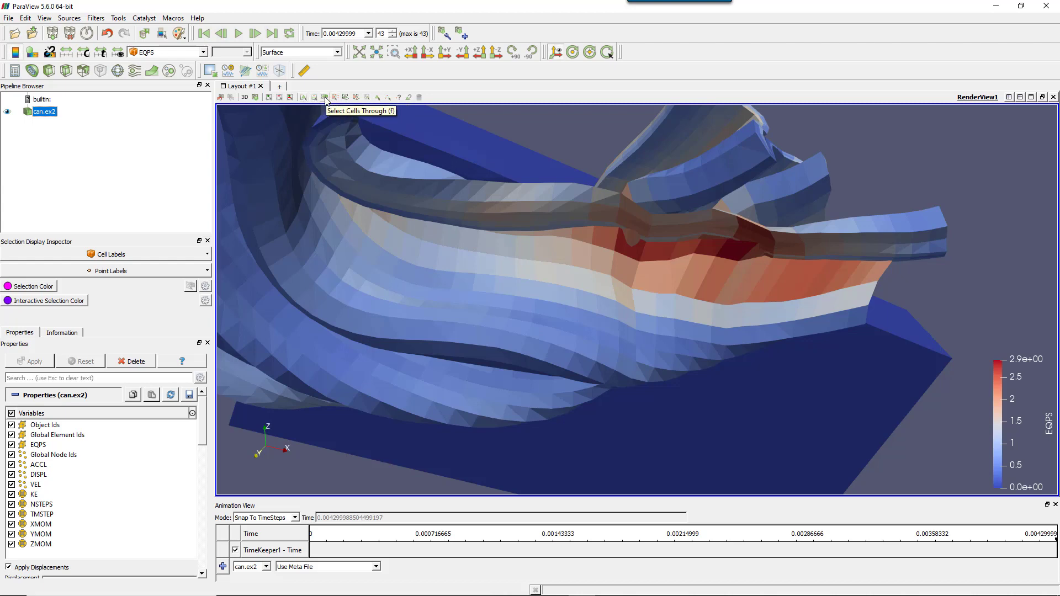
- Select all cells through the model in a rectangle over the high-EQPS area, check the selection's depth, and clear it
click(325, 97)
drag(463, 161, 788, 371)
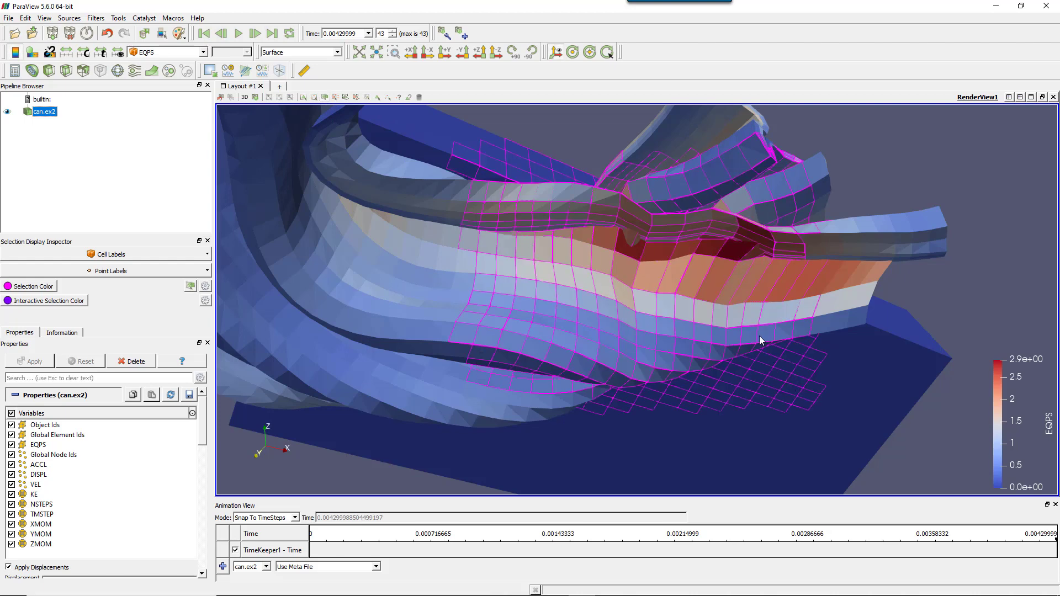
drag(619, 192, 637, 246)
drag(614, 360, 435, 284)
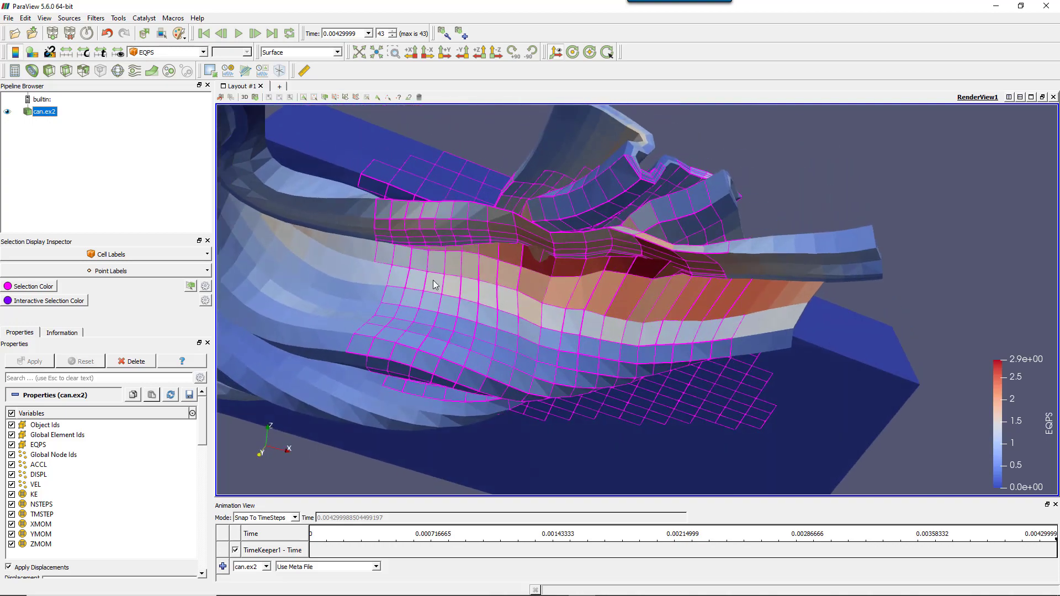
drag(512, 276, 555, 264)
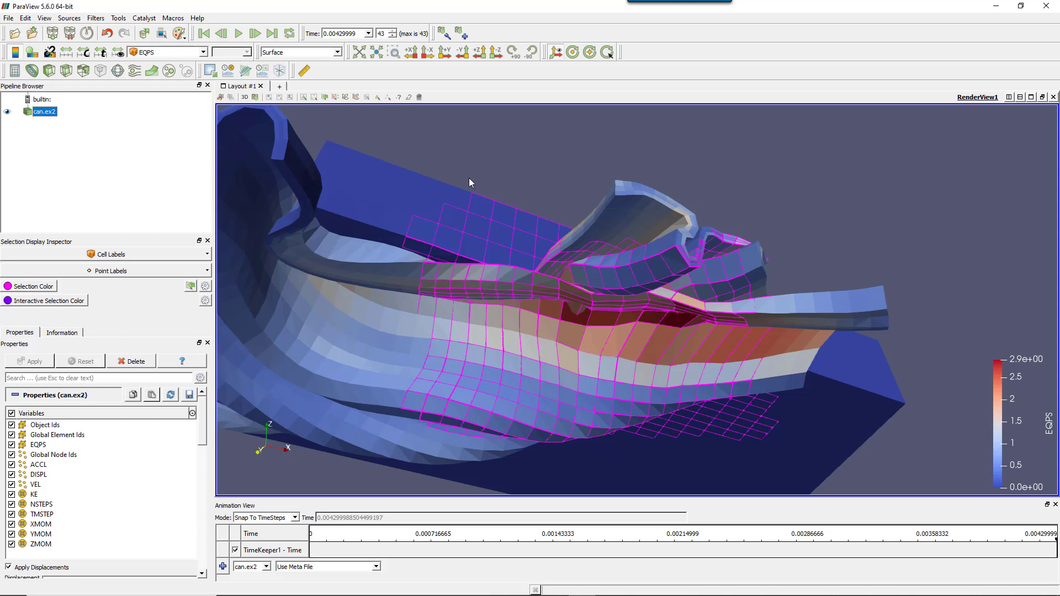
click(409, 98)
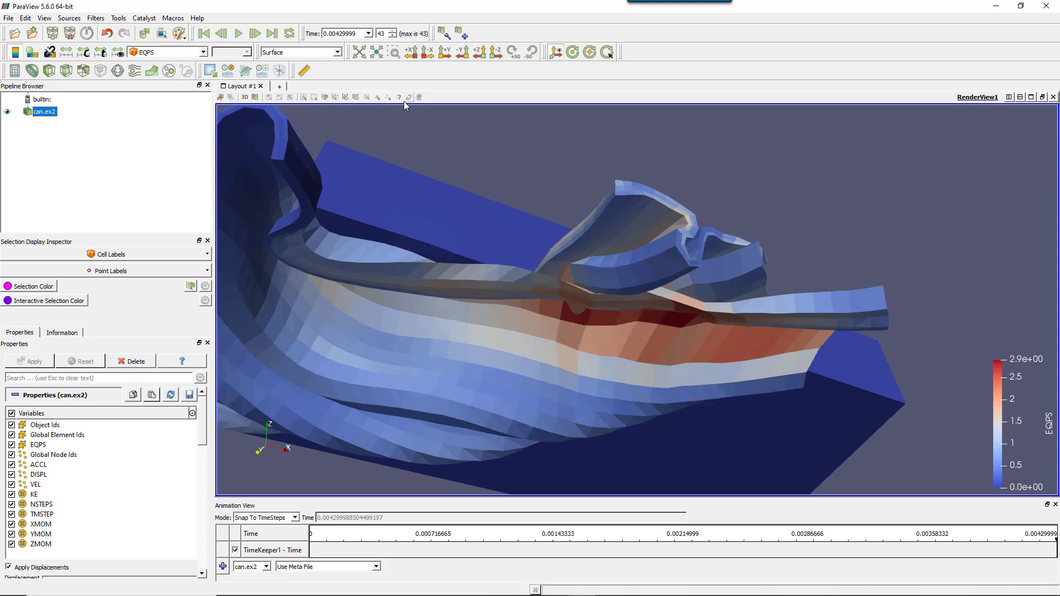
- Select the surface cells inside a freehand polygon around the high-EQPS wall and the folded end, and clear the selection
click(346, 97)
mouse_move(489, 164)
mouse_down()
mouse_move(440, 335)
mouse_move(531, 434)
mouse_up()
mouse_move(618, 471)
mouse_down()
mouse_move(672, 447)
mouse_move(690, 386)
mouse_move(757, 393)
mouse_move(716, 208)
mouse_move(583, 142)
mouse_move(513, 150)
mouse_up()
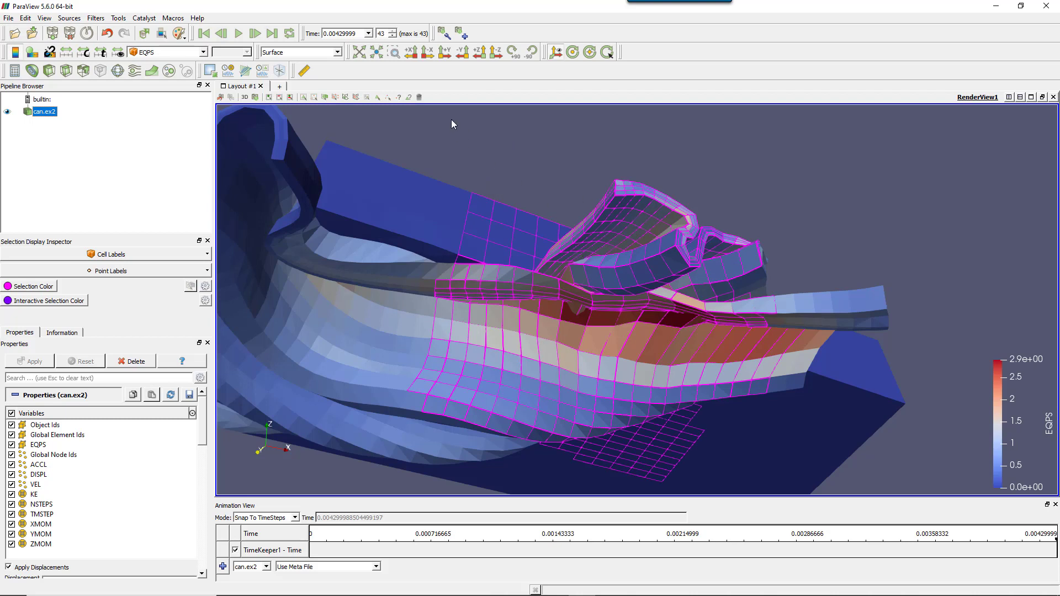
click(420, 99)
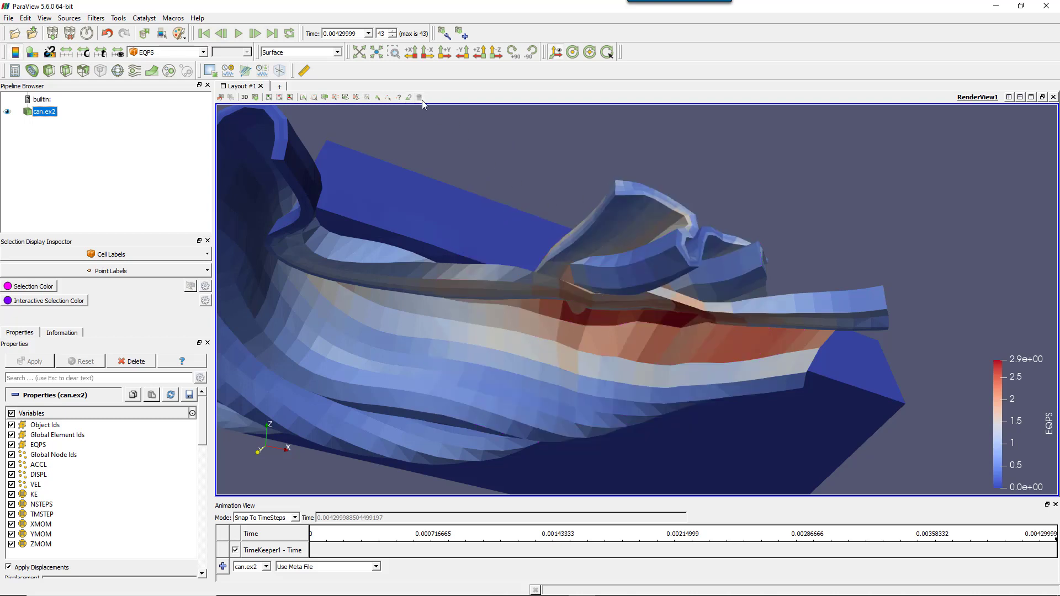
- Select the surface points in a rectangle over the lower front wall of the can, and clear the selection
click(314, 97)
drag(505, 326, 687, 429)
click(418, 98)
- Select all points through the model in a small rectangle over the high-EQPS area, inspect them, and clear the selection
click(334, 98)
drag(544, 294, 630, 335)
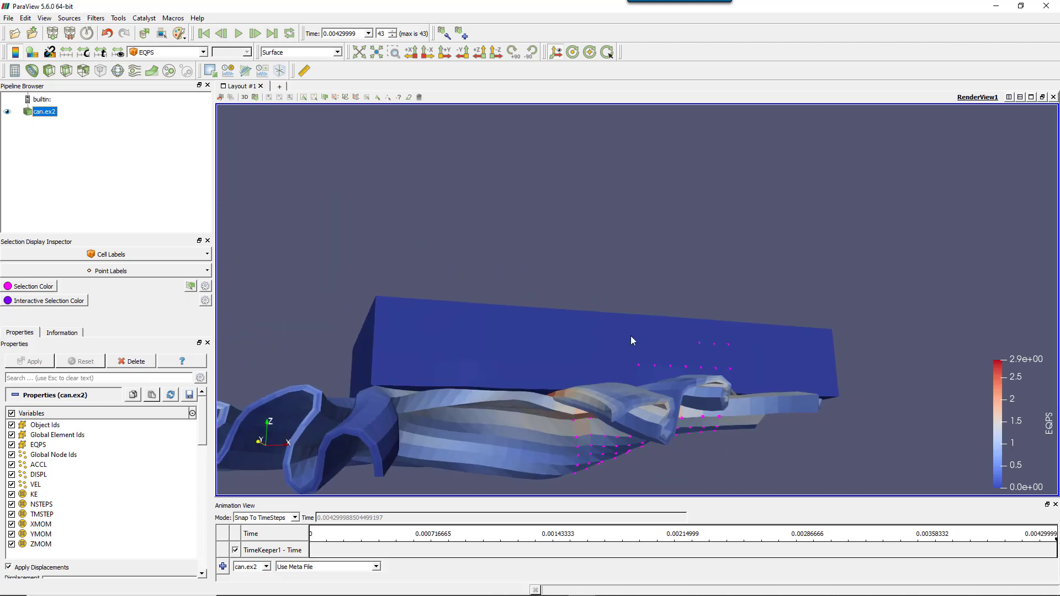
click(419, 98)
drag(539, 261, 569, 236)
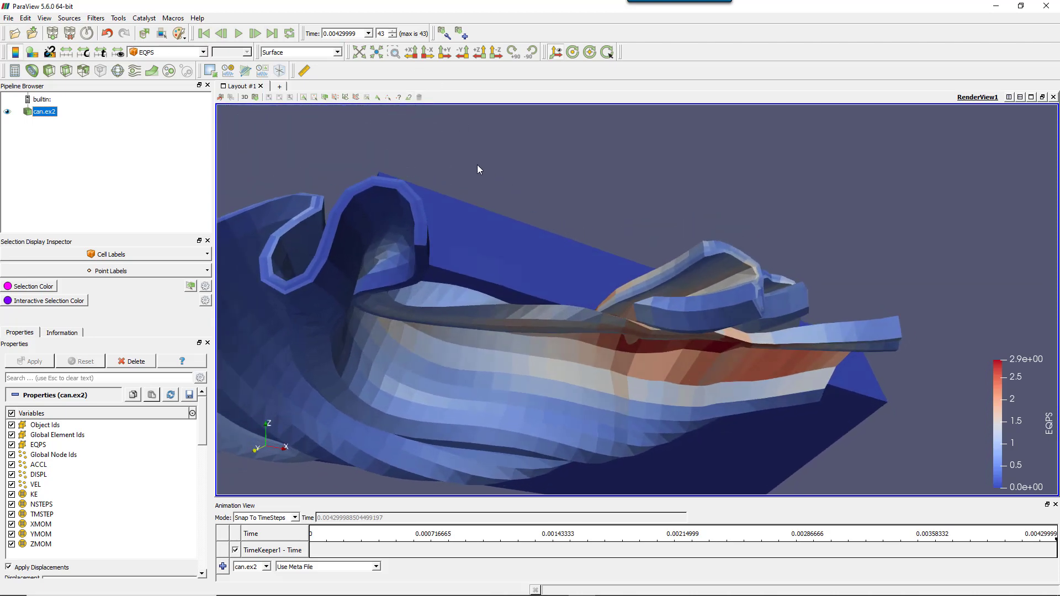
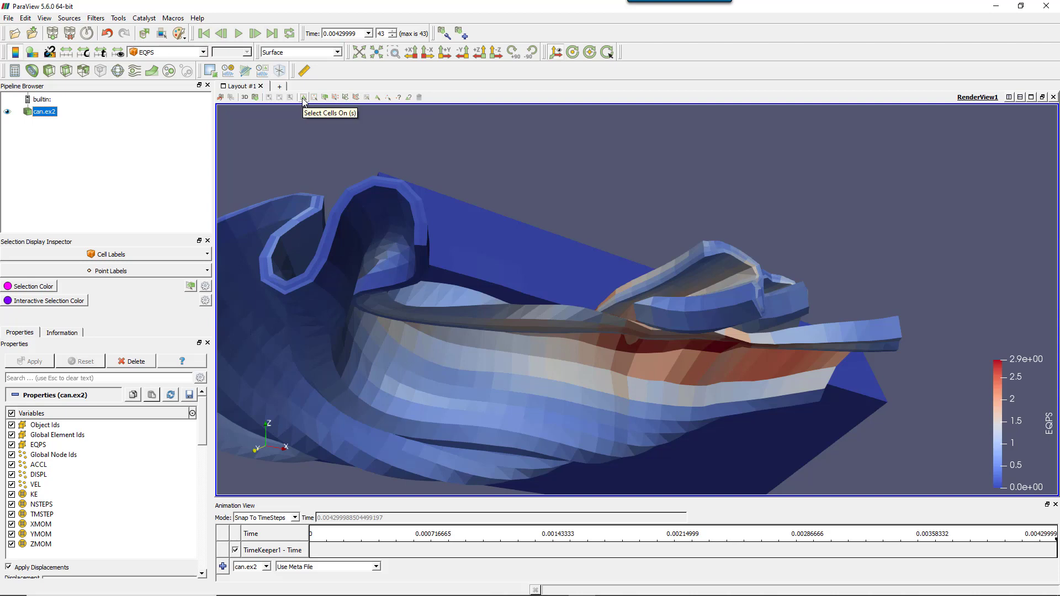
- Select the visible surface cells in a rectangle covering the can's high-EQPS wall and part of the plate below
drag(511, 219, 308, 104)
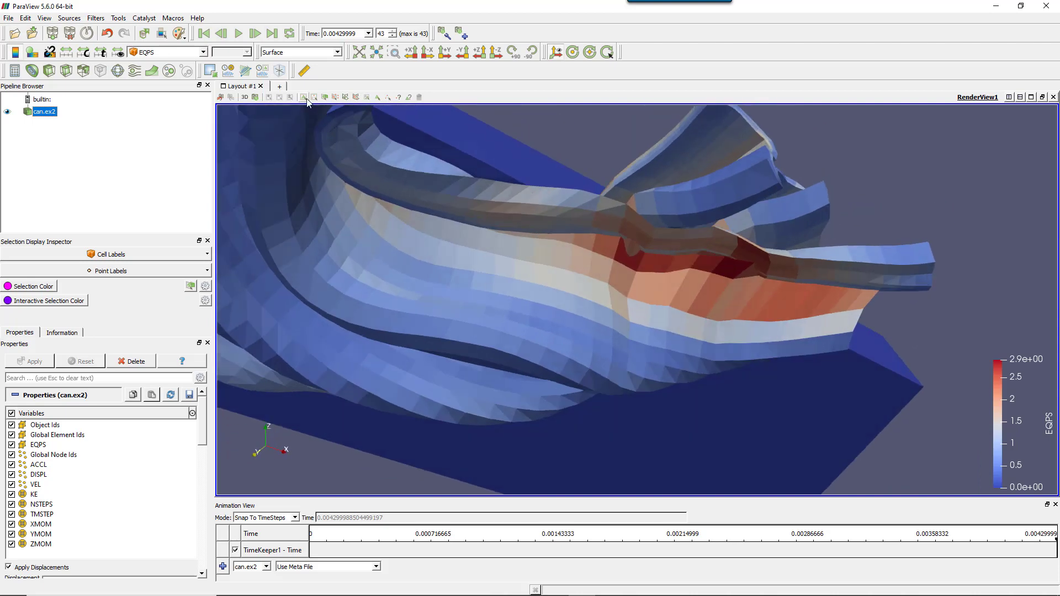
drag(454, 243, 736, 398)
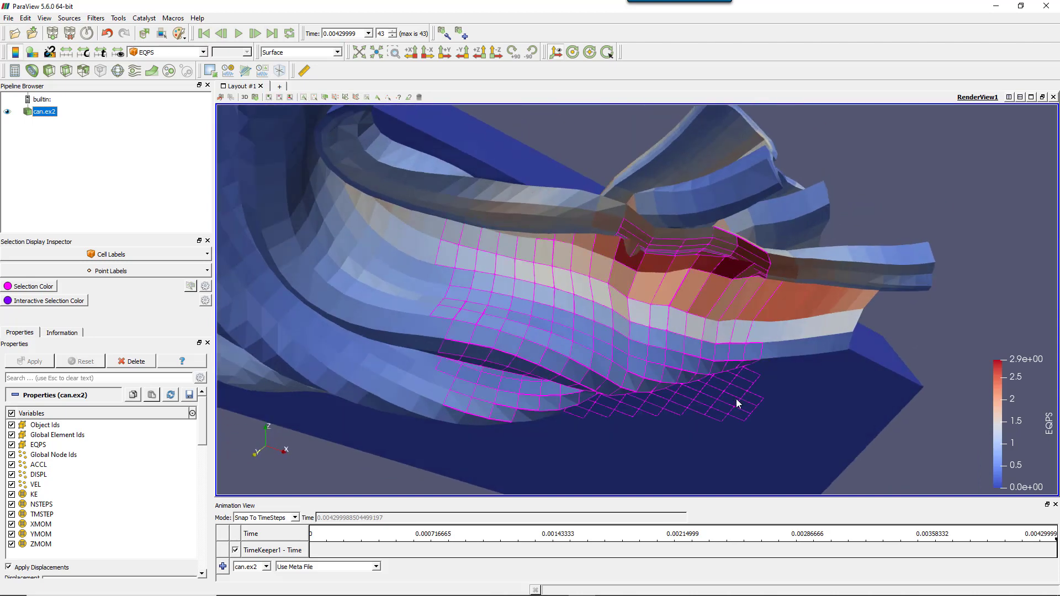
scroll(719, 401, up, 2)
scroll(719, 407, down, 3)
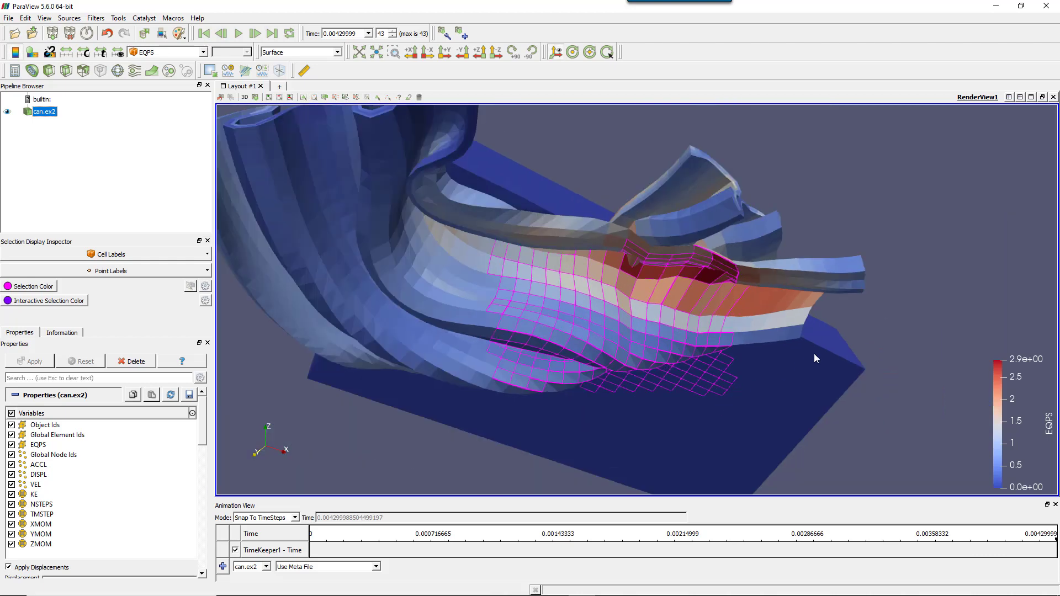
- Subtract the plate's cells from the current selection with a polygon selection, leaving the can's cells selected
drag(858, 337, 527, 264)
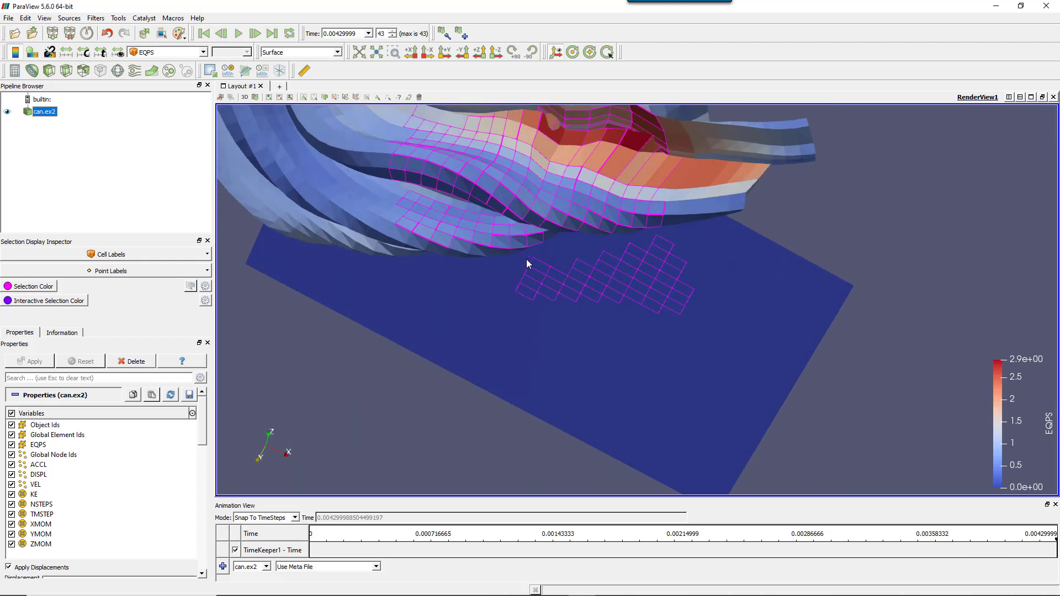
drag(595, 293, 632, 253)
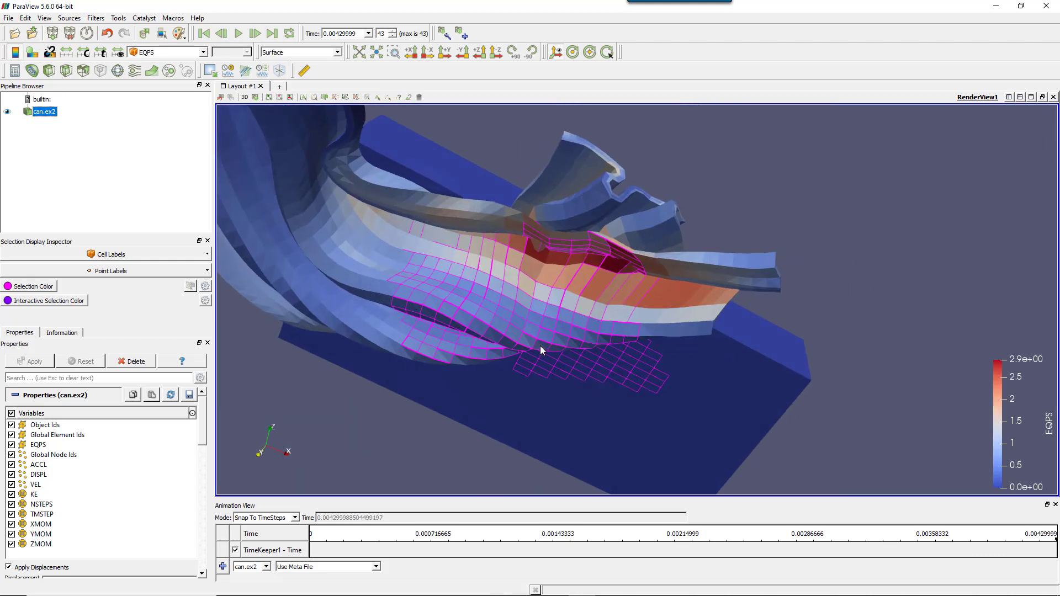
mouse_move(540, 345)
mouse_down()
mouse_move(581, 315)
mouse_move(569, 336)
mouse_move(534, 347)
mouse_up()
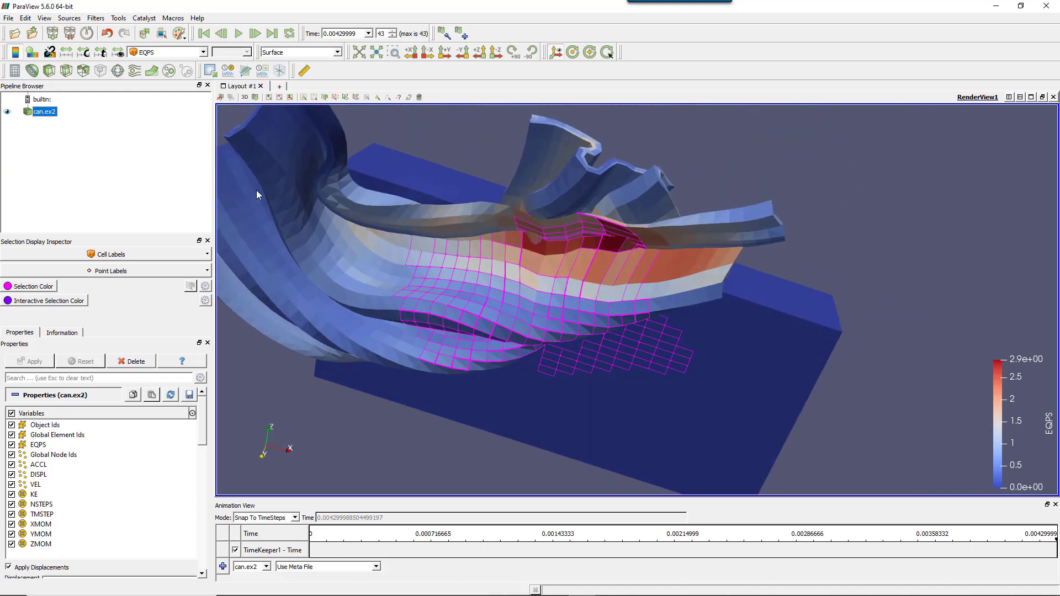
drag(257, 195, 537, 350)
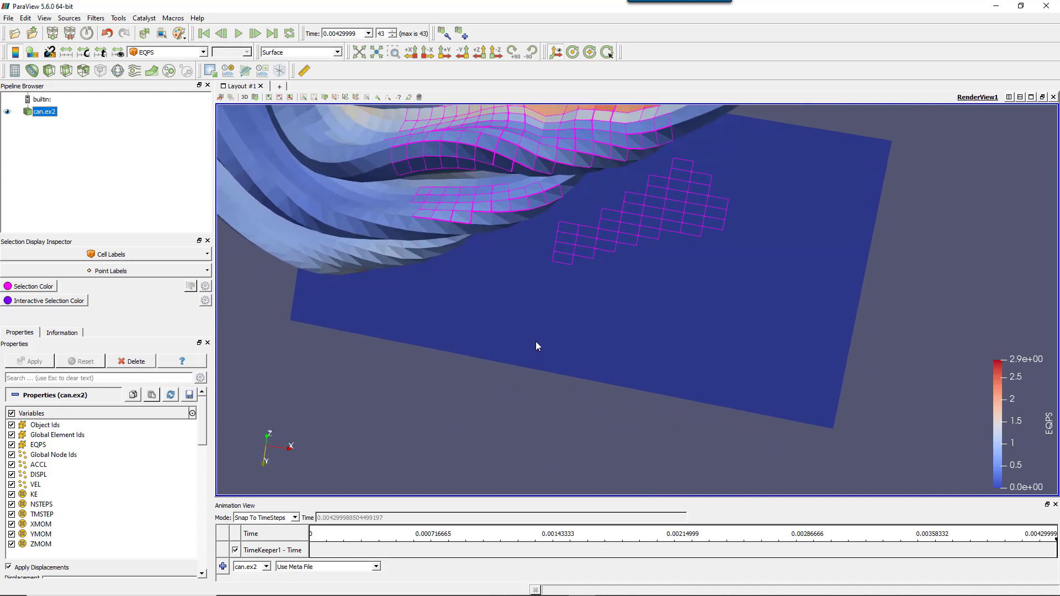
click(280, 98)
mouse_move(747, 151)
mouse_down()
mouse_move(684, 232)
mouse_move(740, 149)
mouse_move(732, 154)
mouse_up()
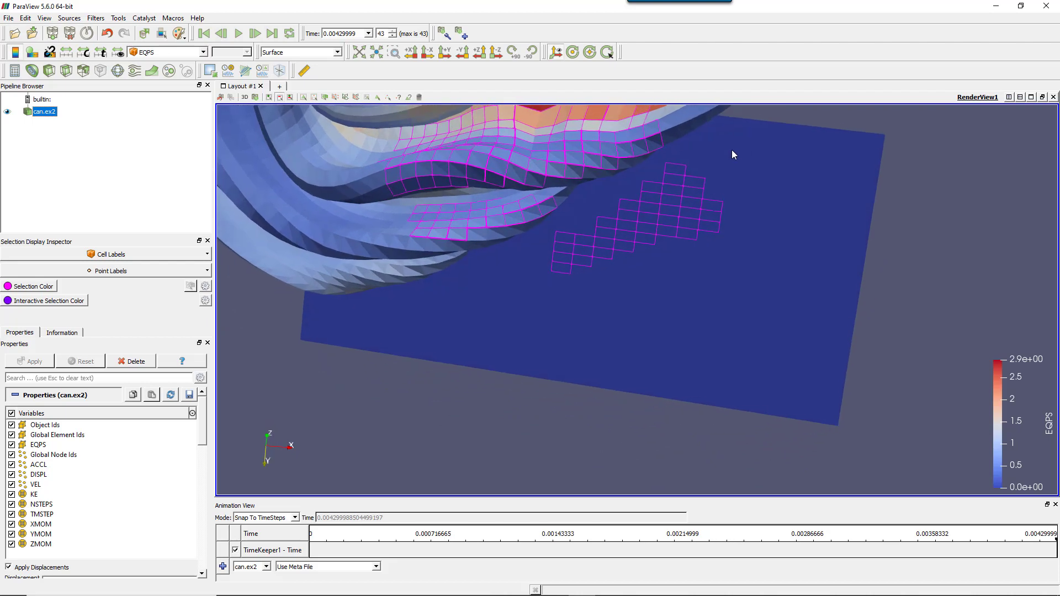
click(348, 98)
mouse_move(530, 247)
mouse_down()
mouse_move(549, 220)
mouse_move(662, 153)
mouse_move(714, 156)
mouse_move(751, 220)
mouse_move(725, 262)
mouse_move(634, 298)
mouse_move(546, 305)
mouse_move(533, 261)
mouse_up()
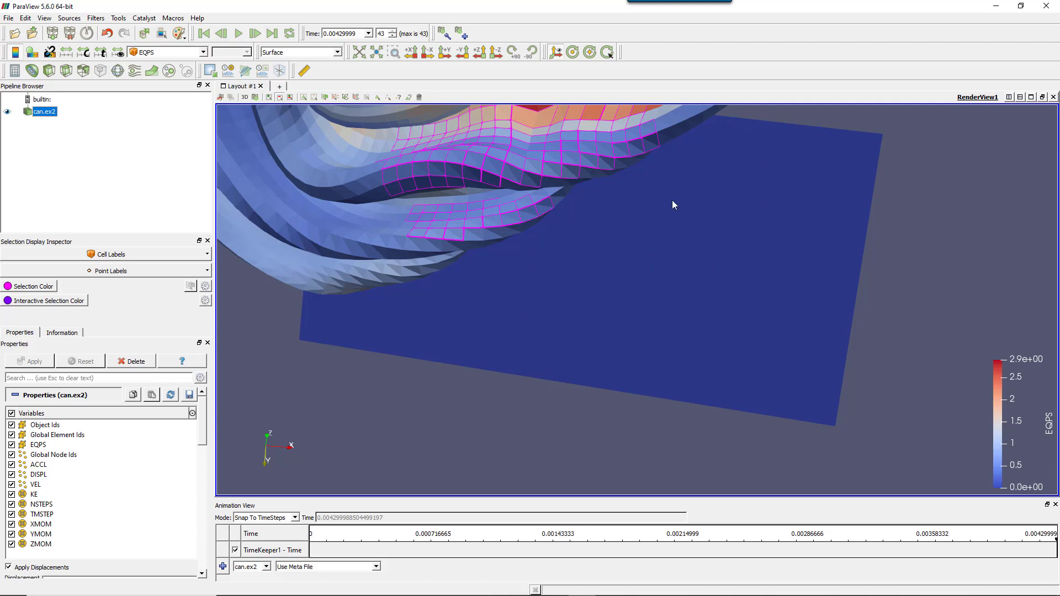
- Examine the cells still selected on the can against the plate, and clear the selection
scroll(523, 199, down, 5)
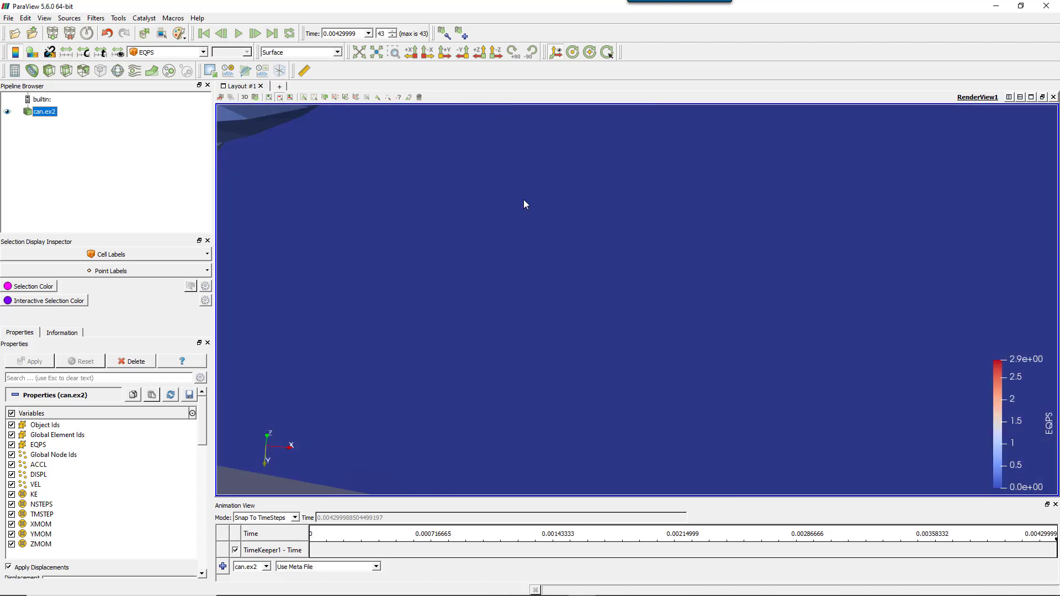
scroll(551, 207, up, 3)
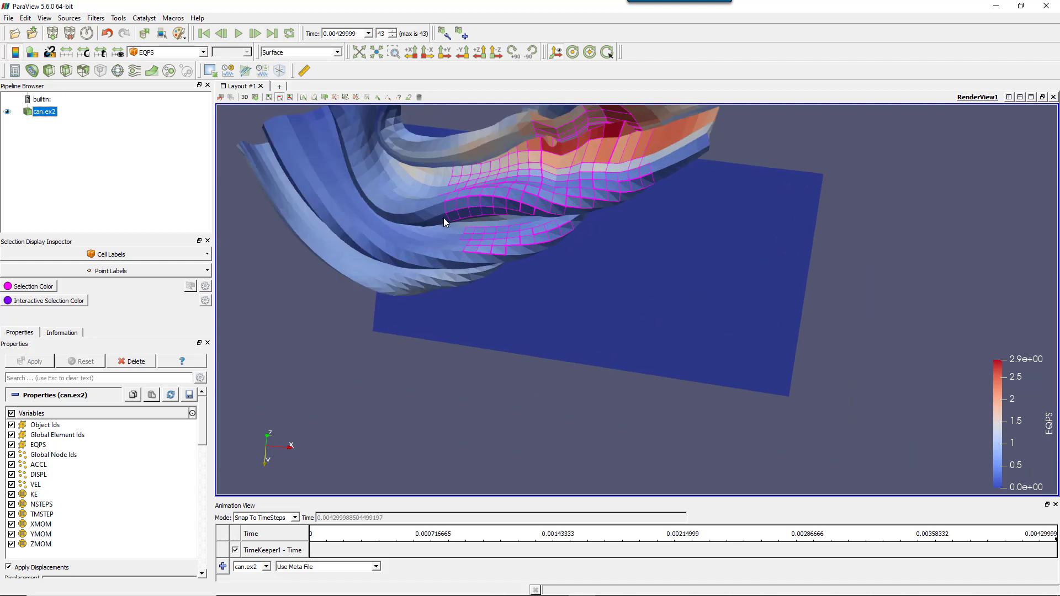
scroll(494, 213, up, 2)
scroll(489, 214, down, 3)
scroll(489, 214, up, 4)
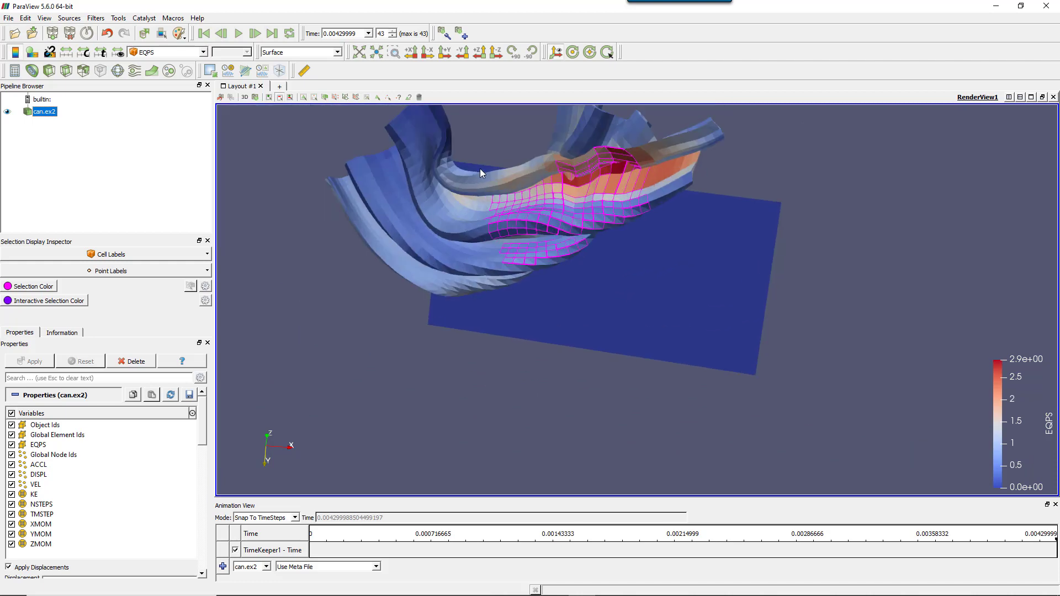
drag(392, 210, 413, 200)
scroll(413, 197, up, 3)
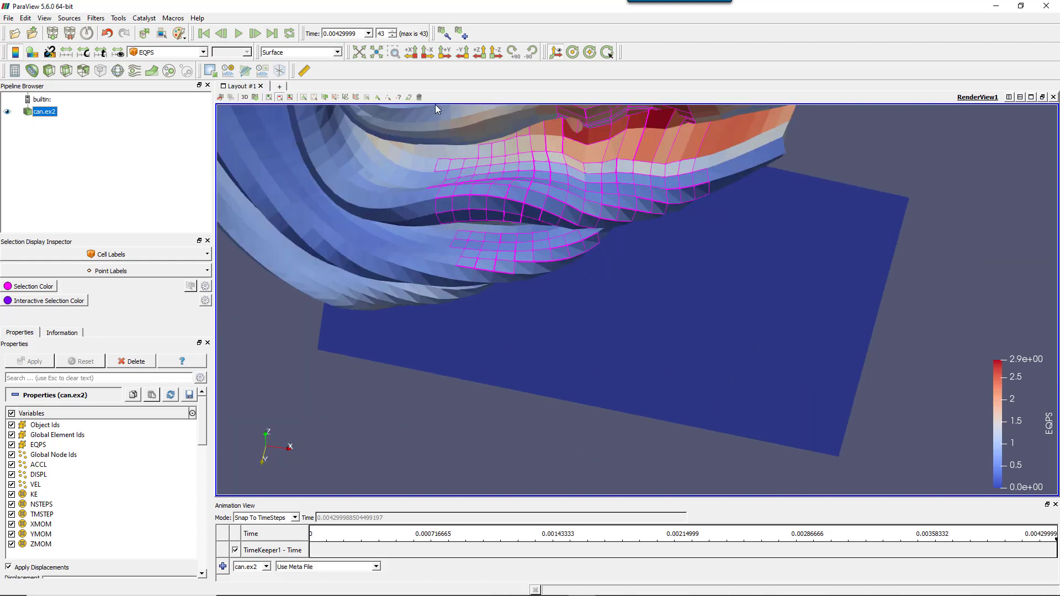
click(535, 204)
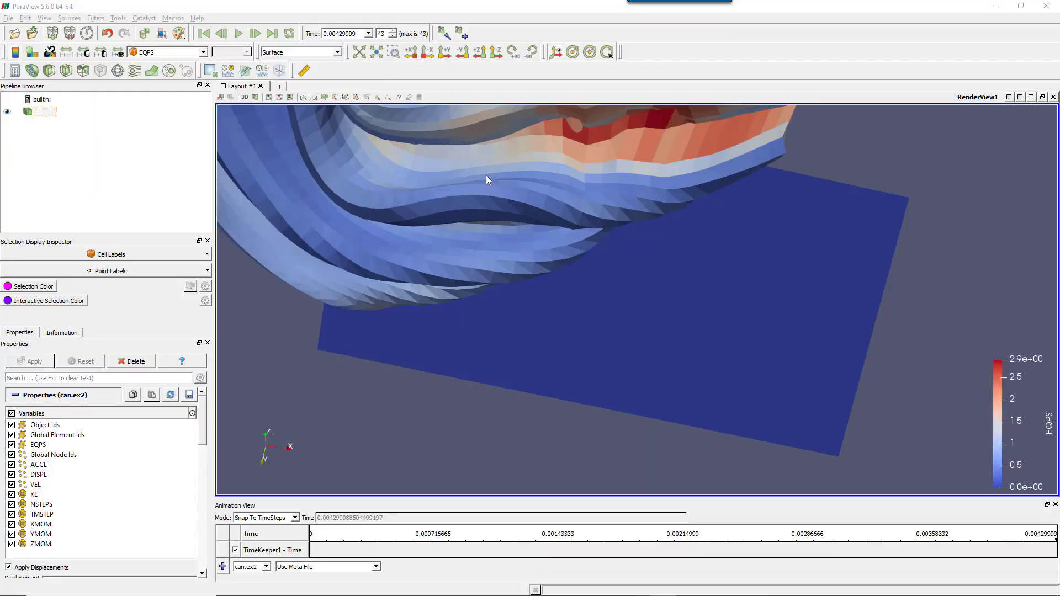
- Start interactive cell selection and label the cells with their EQPS values
click(379, 98)
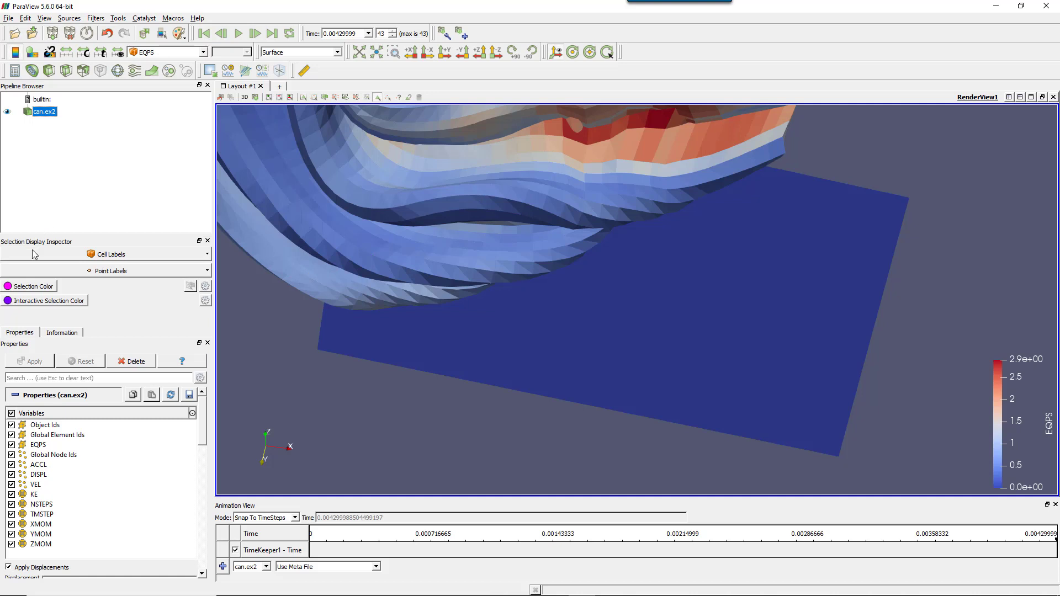
click(88, 255)
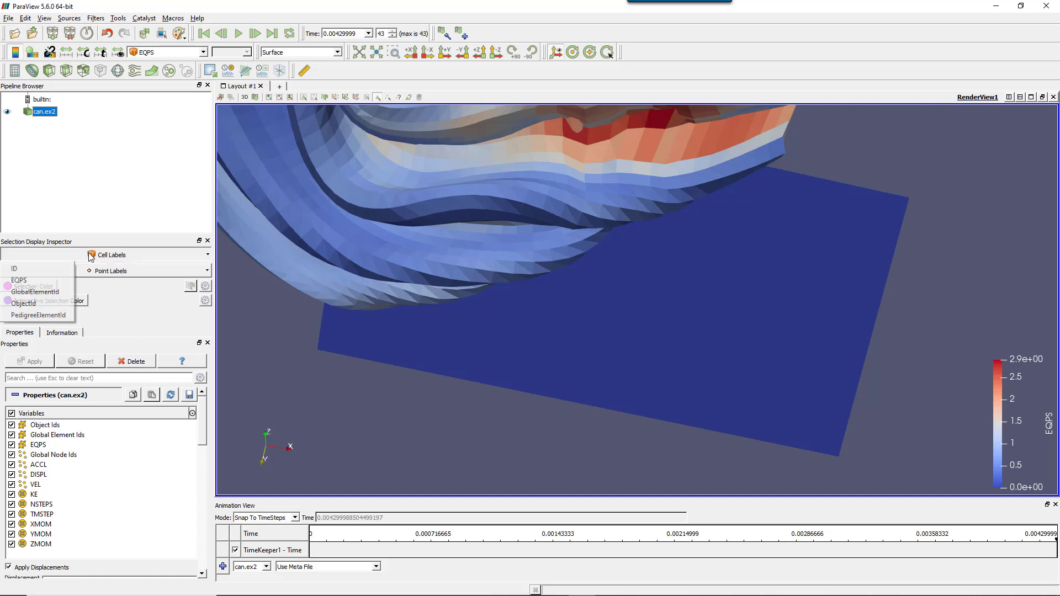
click(22, 279)
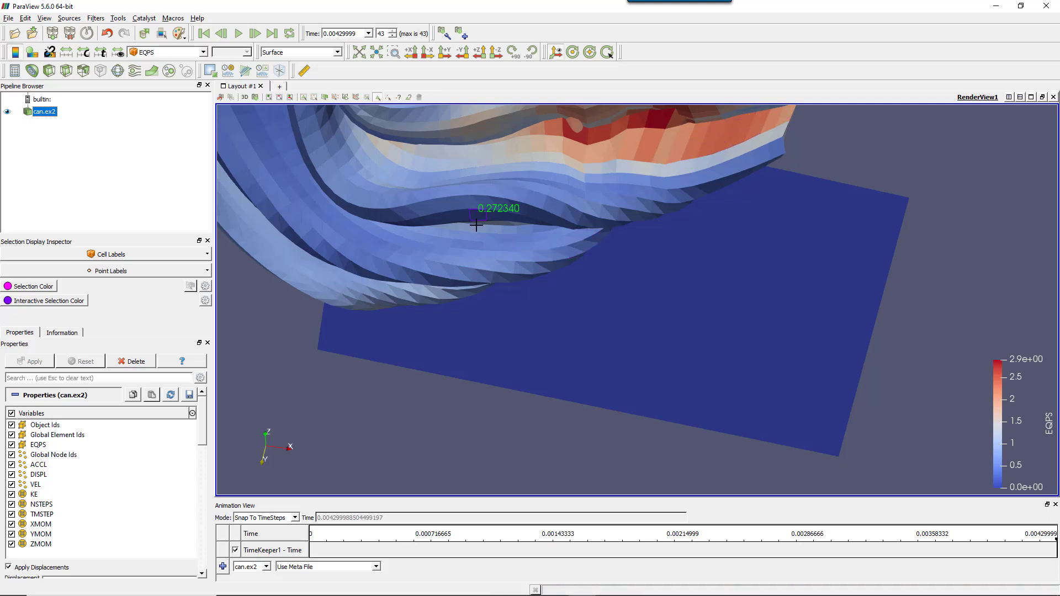
- Add individual cells on the can's lower and high-EQPS walls to the interactive selection and locate the Selection Display Inspector entry
click(503, 210)
click(592, 177)
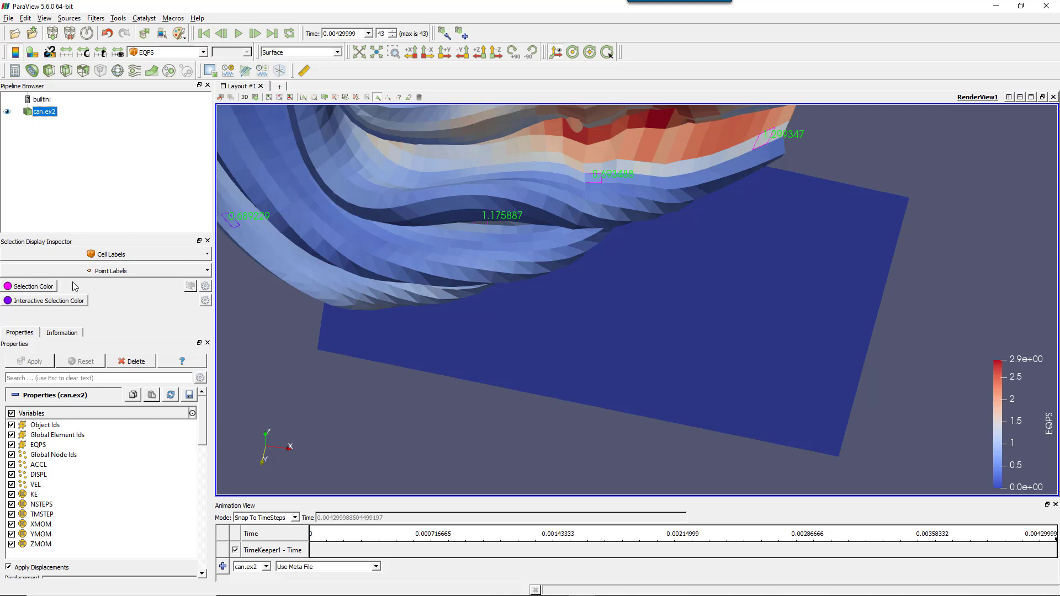
click(44, 18)
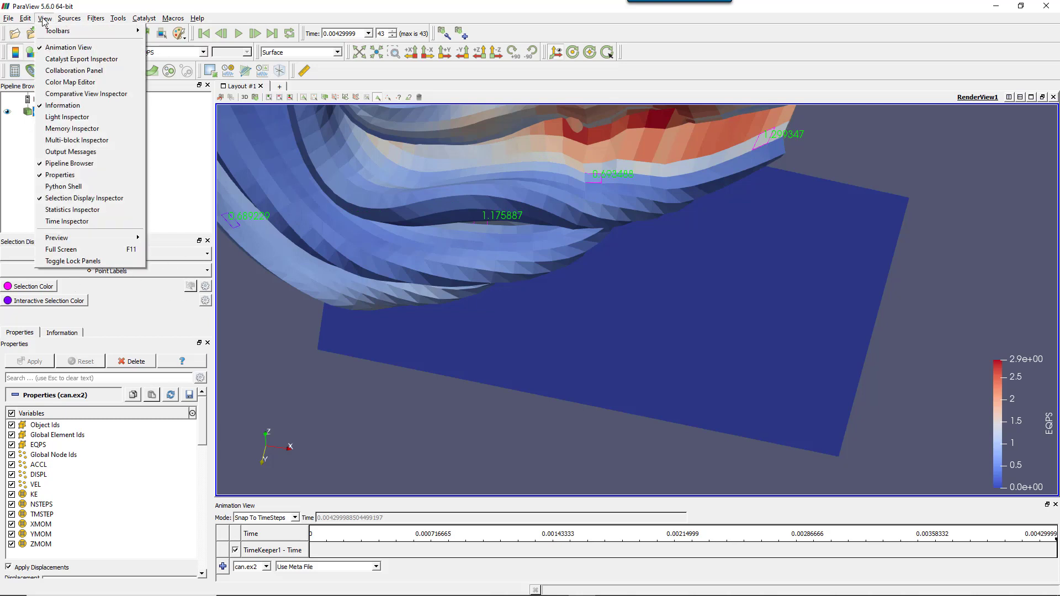
mouse_move(49, 32)
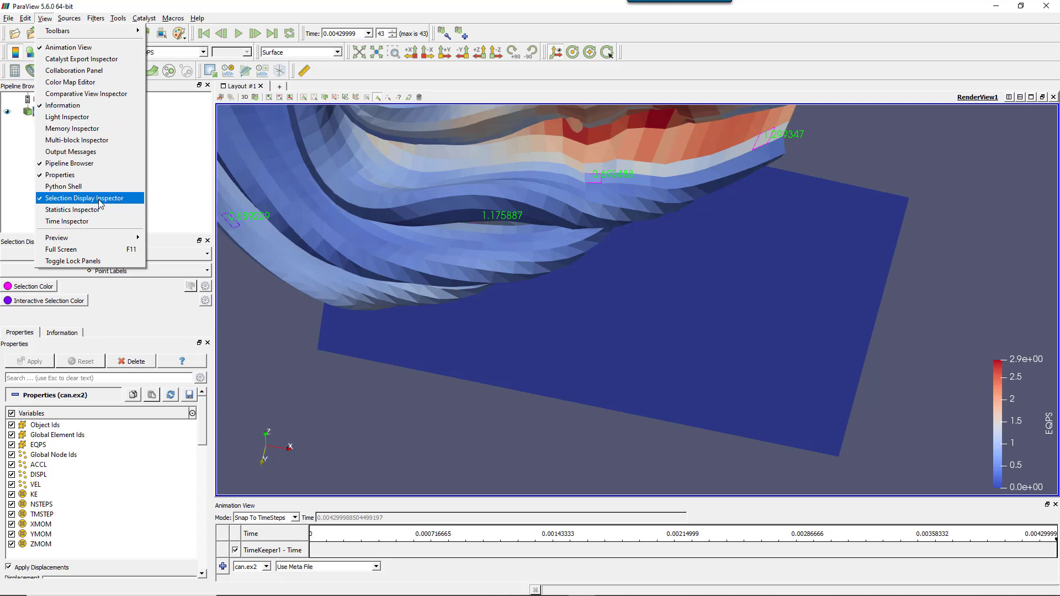
click(515, 221)
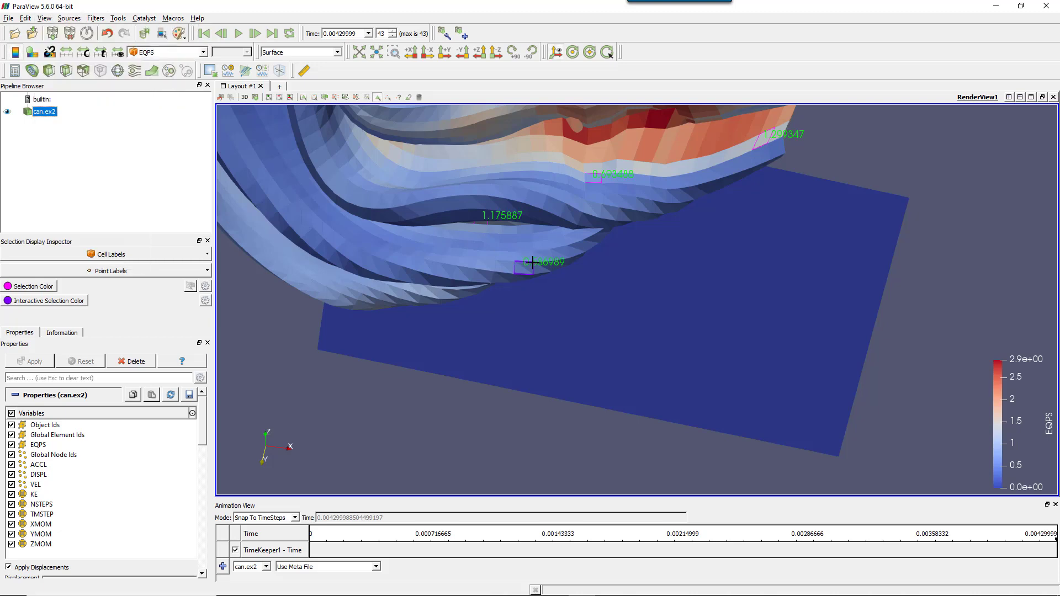
- Clear the interactively selected cells on the can
scroll(532, 263, up, 5)
scroll(531, 263, down, 5)
drag(532, 263, 436, 166)
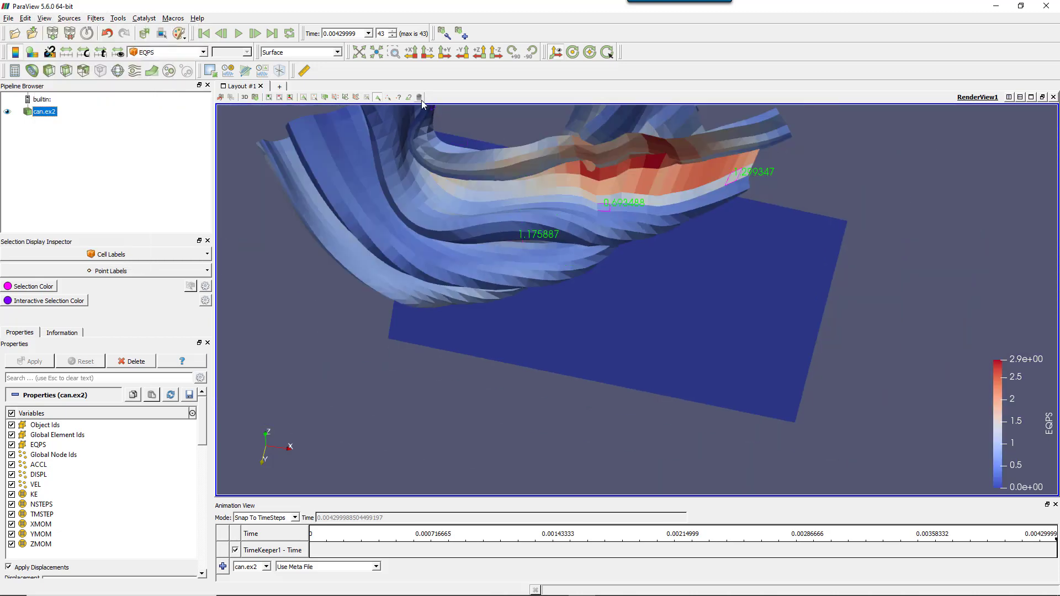
click(419, 98)
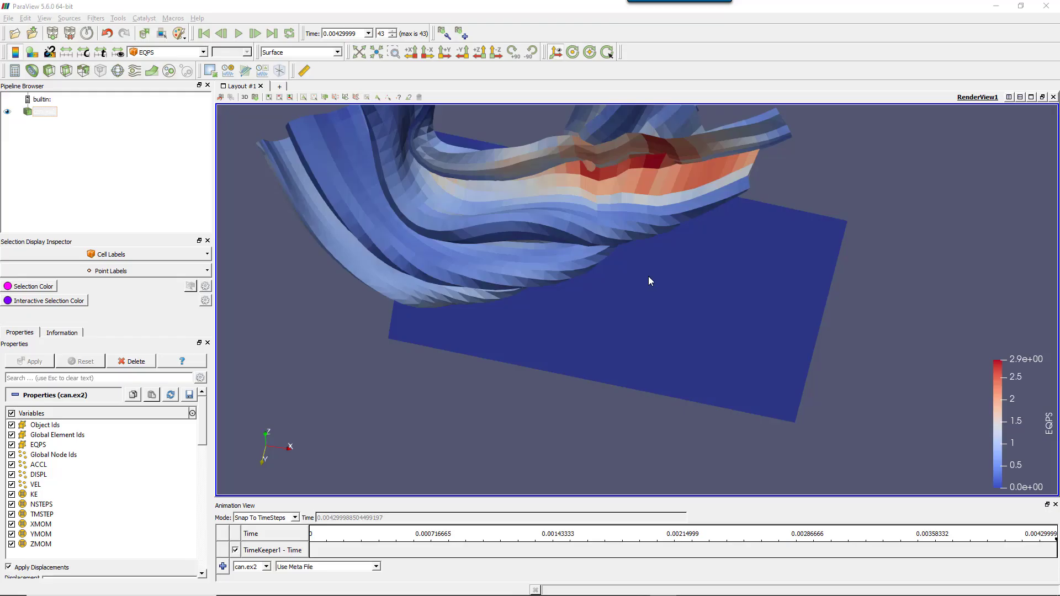
click(384, 343)
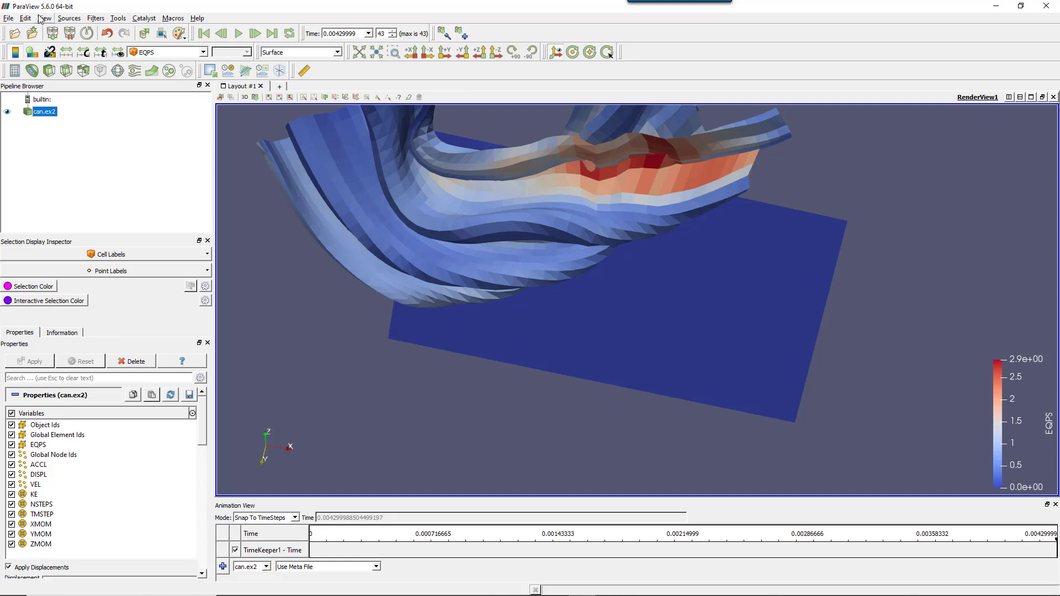
- Open Find Data for the cells of can.ex2 and position its window so the can stays visible beside it
click(163, 34)
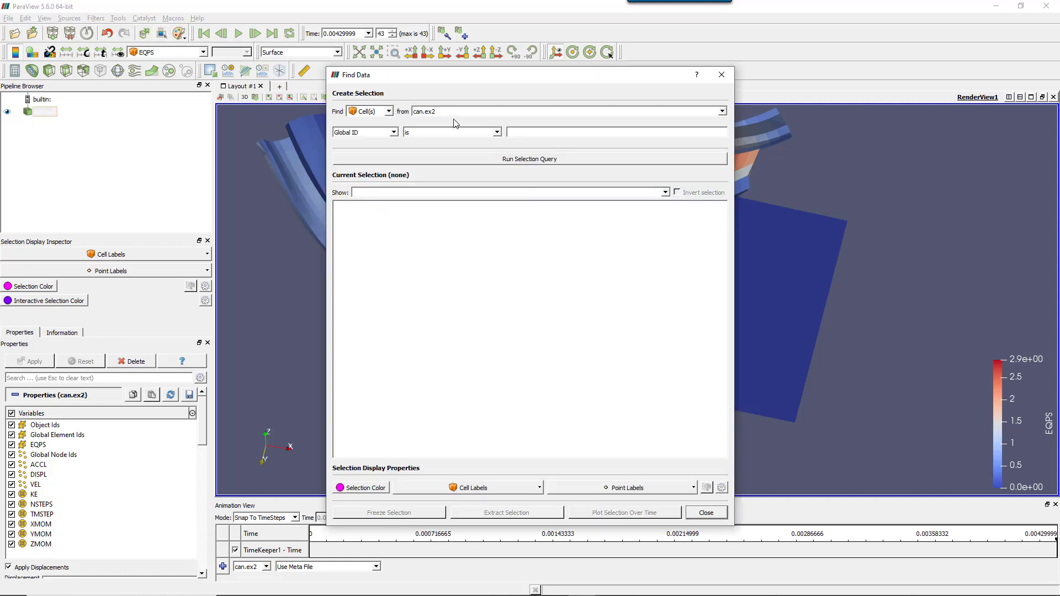
drag(494, 83, 260, 82)
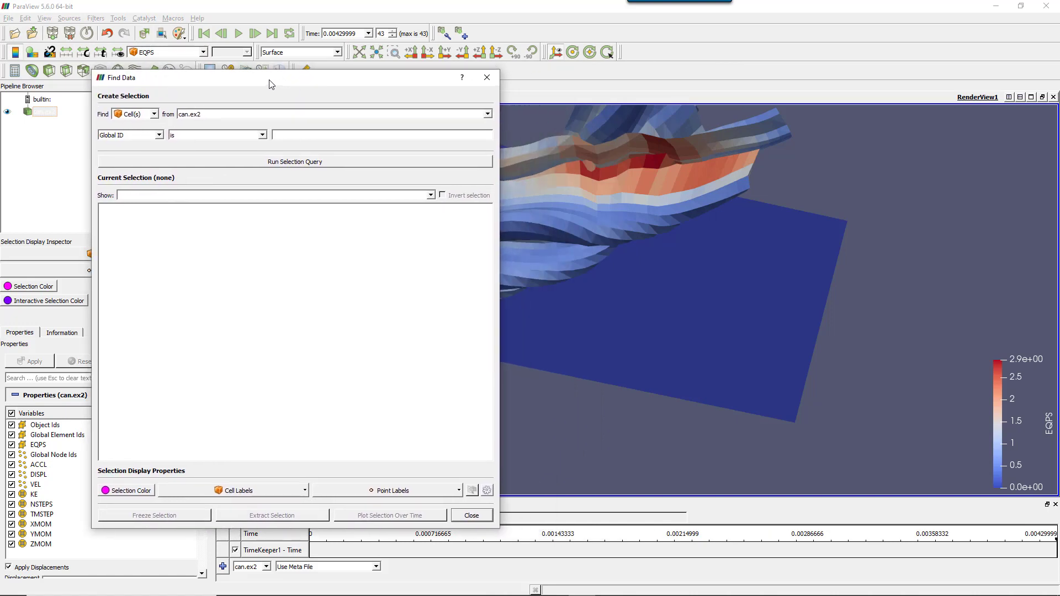
click(159, 134)
click(160, 135)
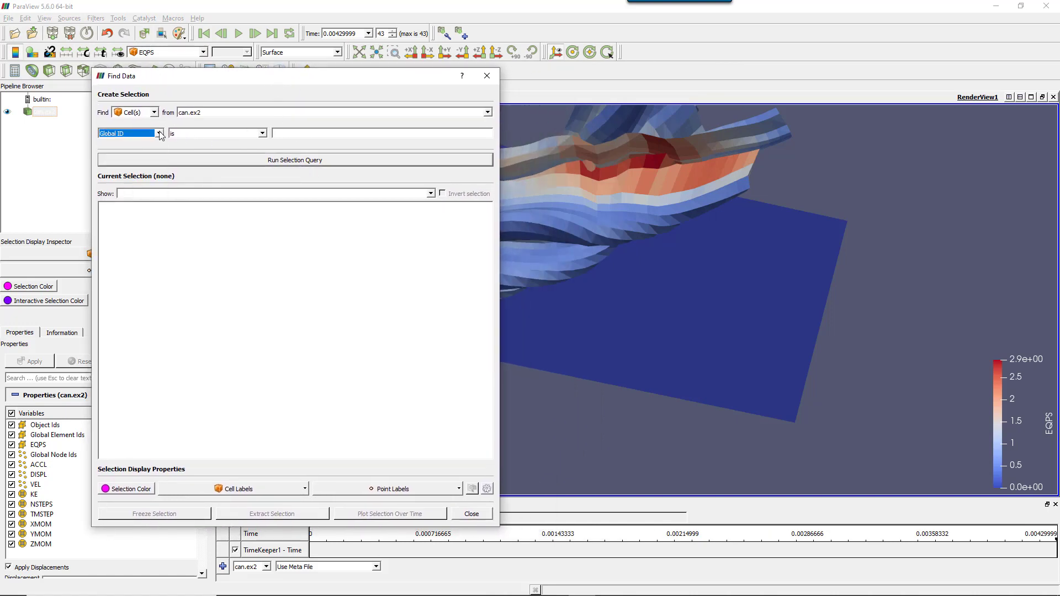
drag(640, 164, 690, 186)
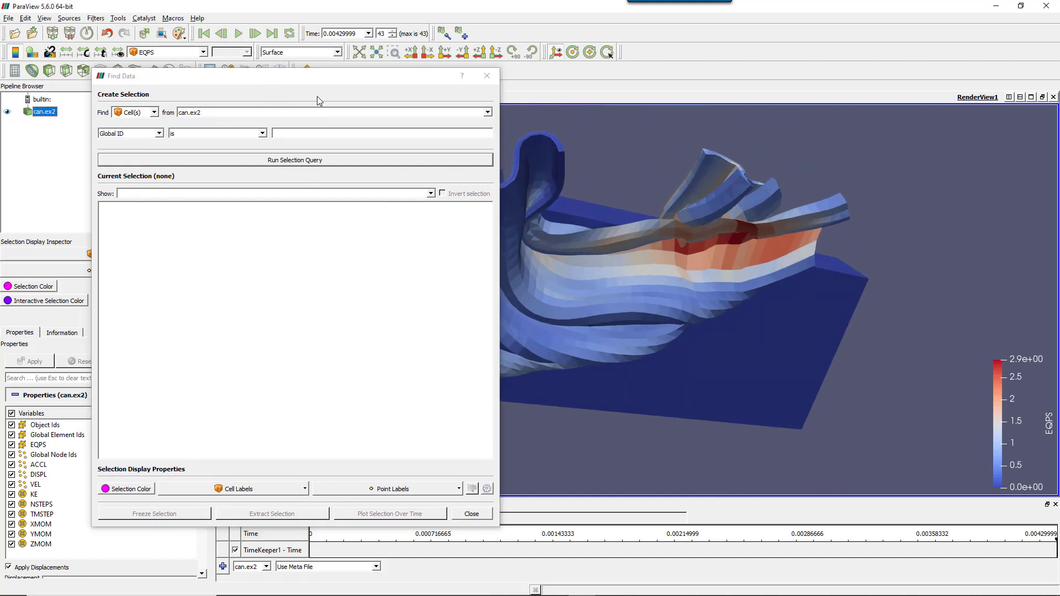
drag(423, 79, 342, 148)
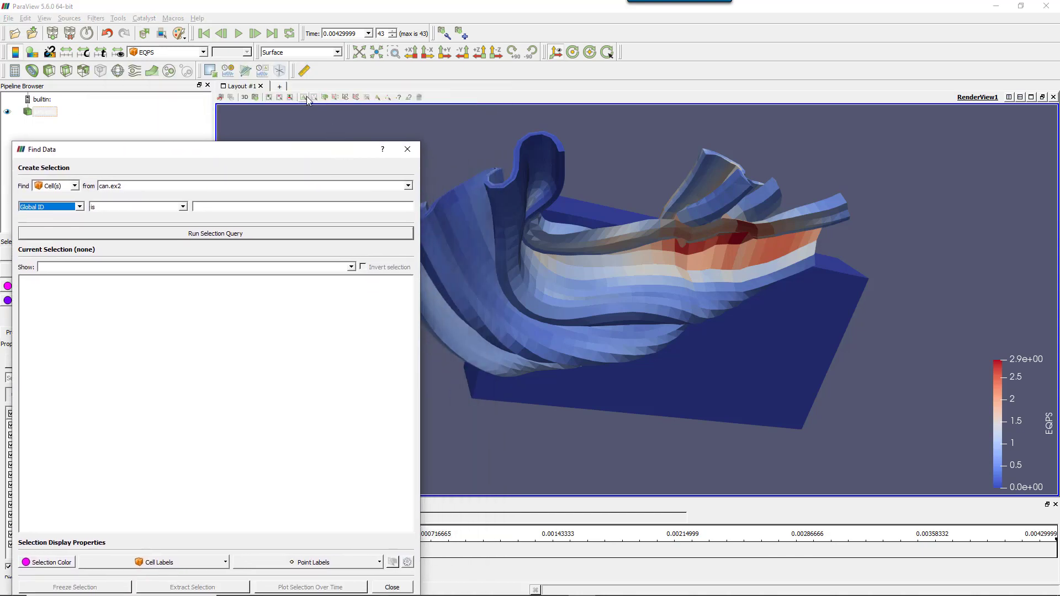
- Select all cells through a rectangle over the can's high-EQPS wall and list them in Find Data
click(324, 97)
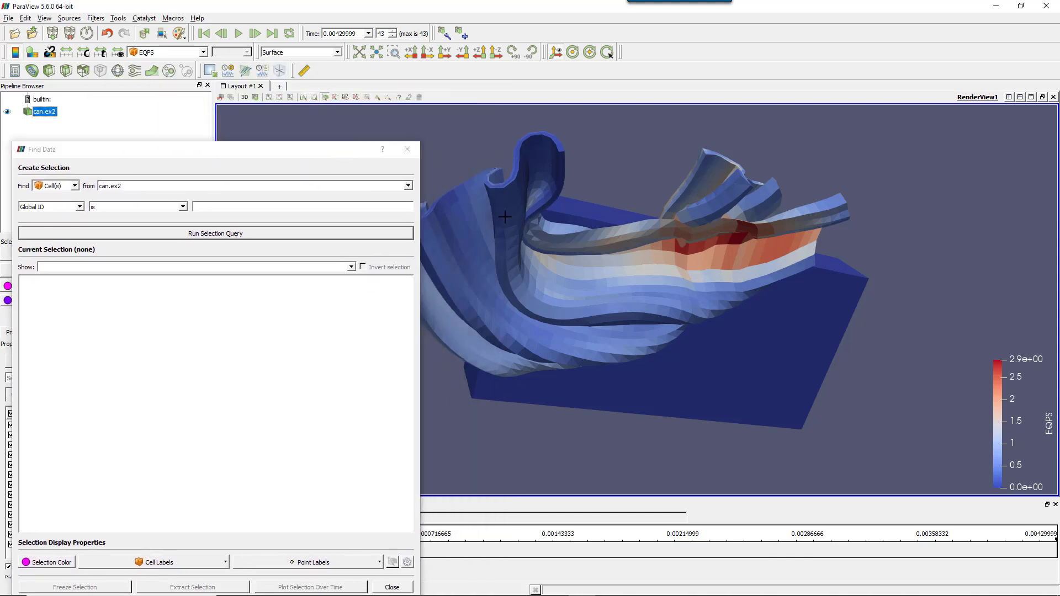
drag(589, 237, 732, 312)
drag(657, 203, 668, 177)
drag(286, 151, 485, 110)
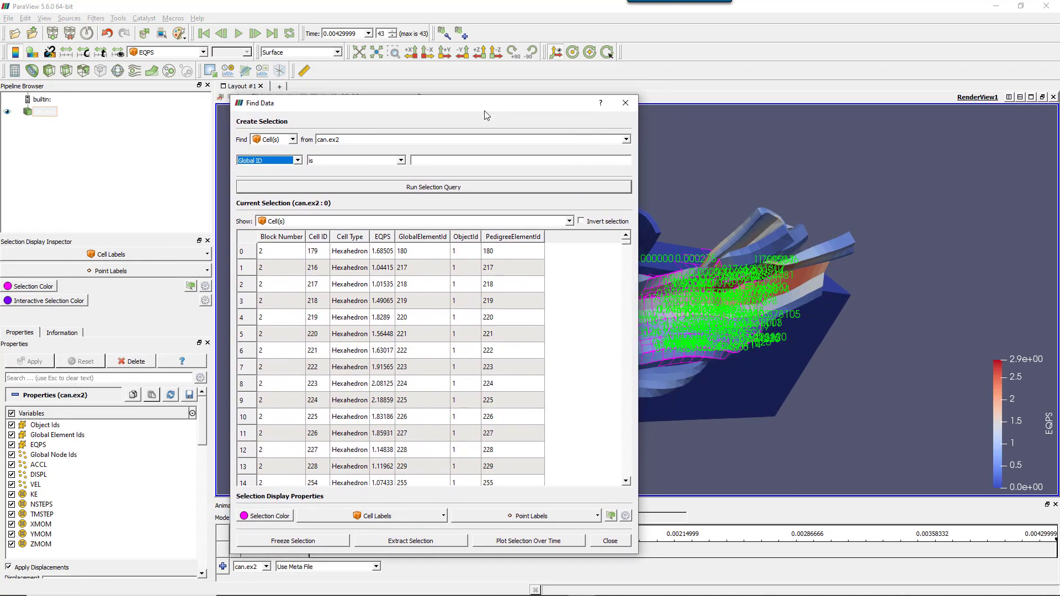
- Turn off the EQPS cell labels on the selection and move Find Data clear of the can
click(103, 257)
click(48, 283)
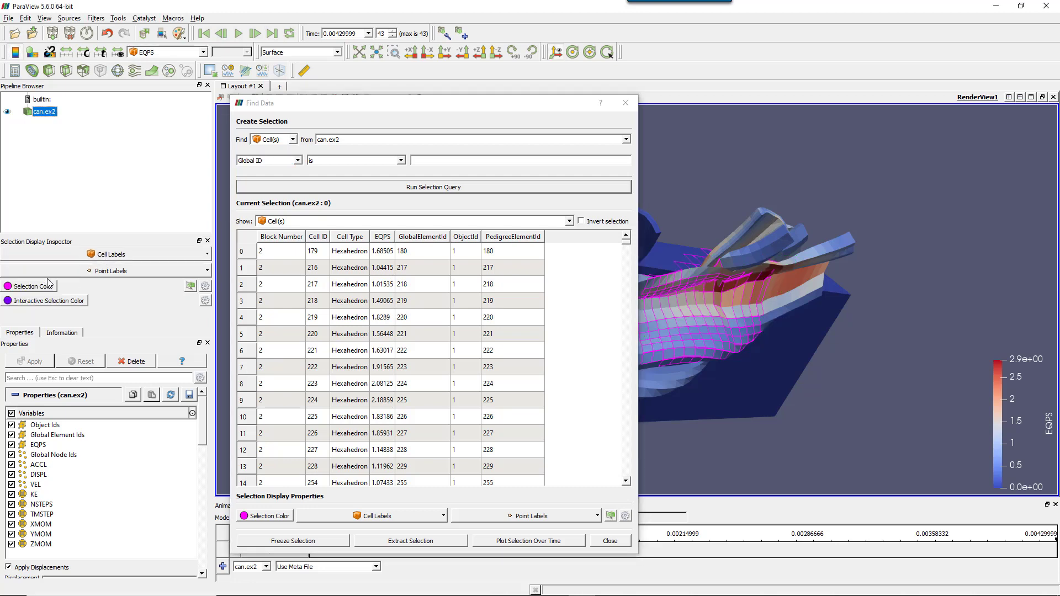
drag(425, 113, 266, 115)
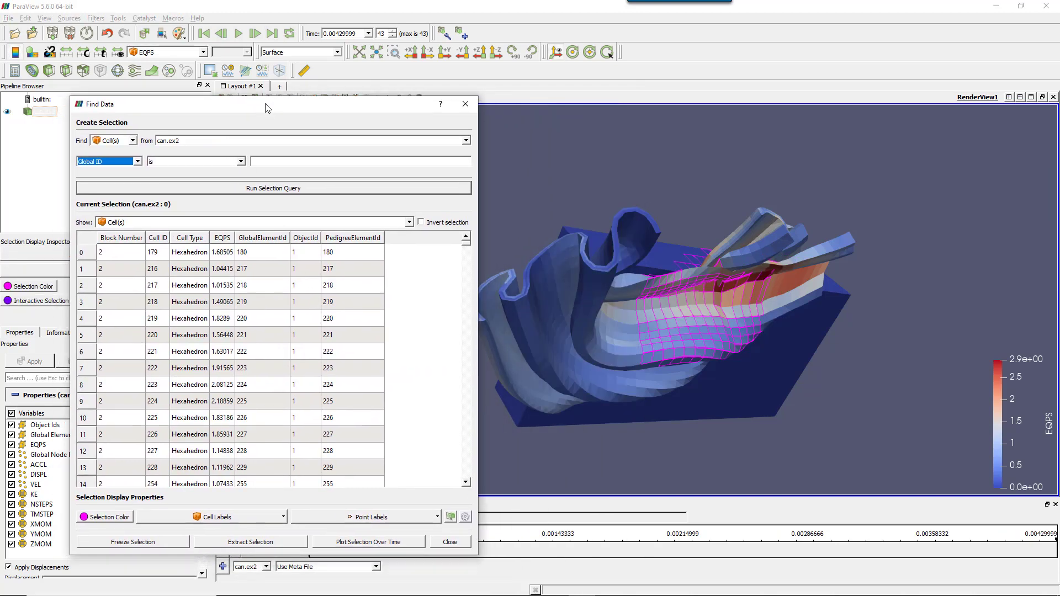
drag(740, 218, 755, 178)
drag(348, 107, 358, 62)
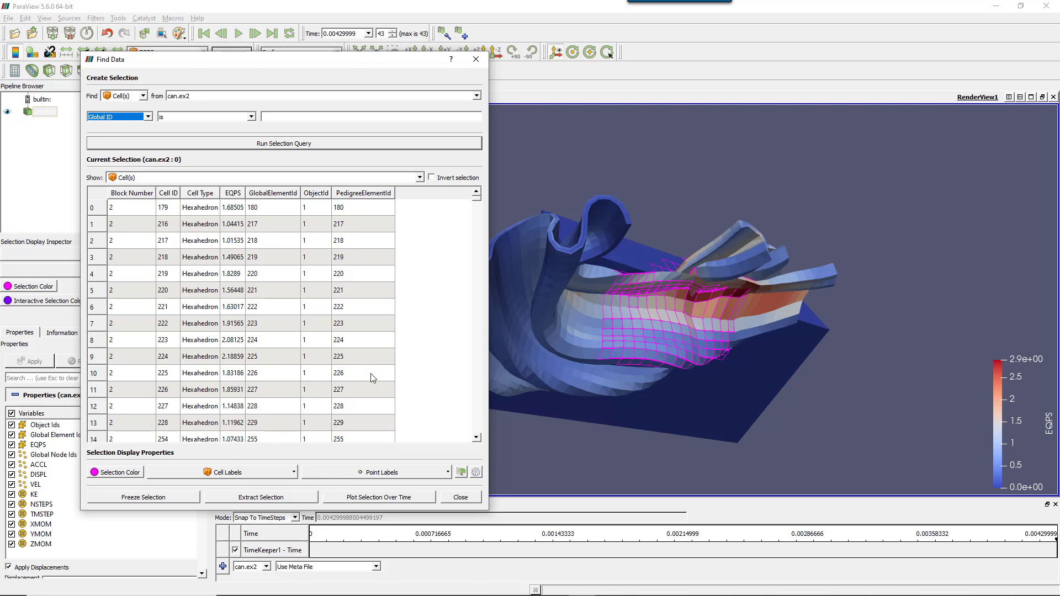
- Invert the current cell selection, inspect it on the can and plate, and revert the inversion
click(431, 178)
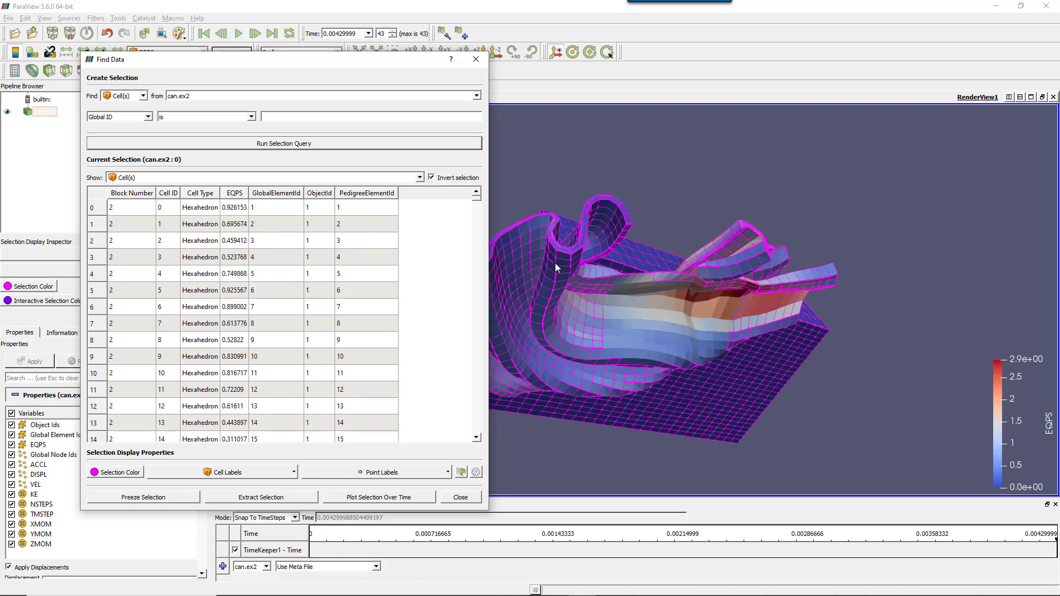
mouse_move(555, 263)
mouse_down()
mouse_move(678, 315)
mouse_move(541, 248)
mouse_up()
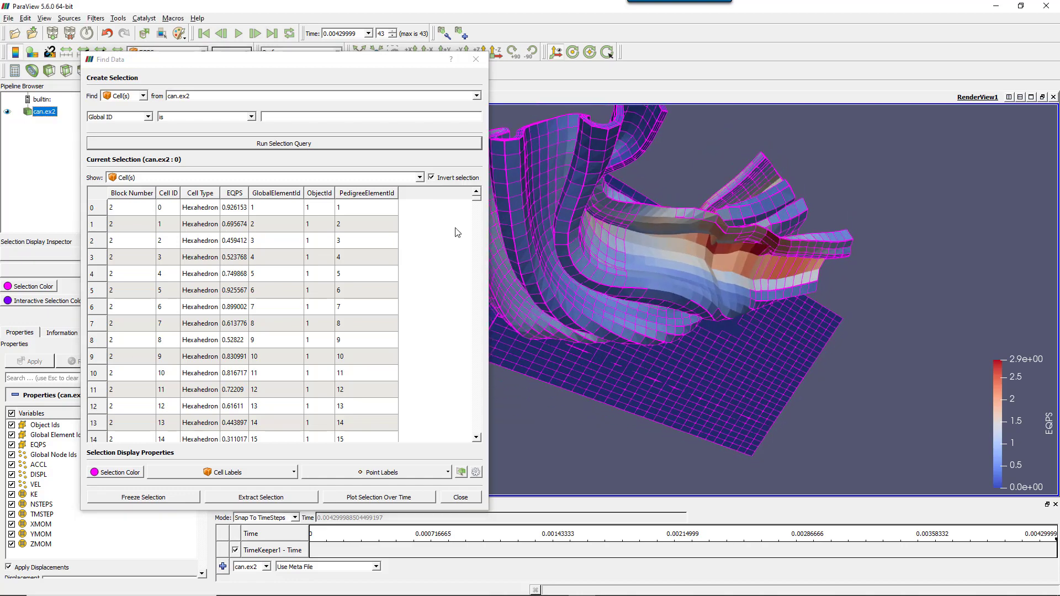
click(432, 178)
click(431, 177)
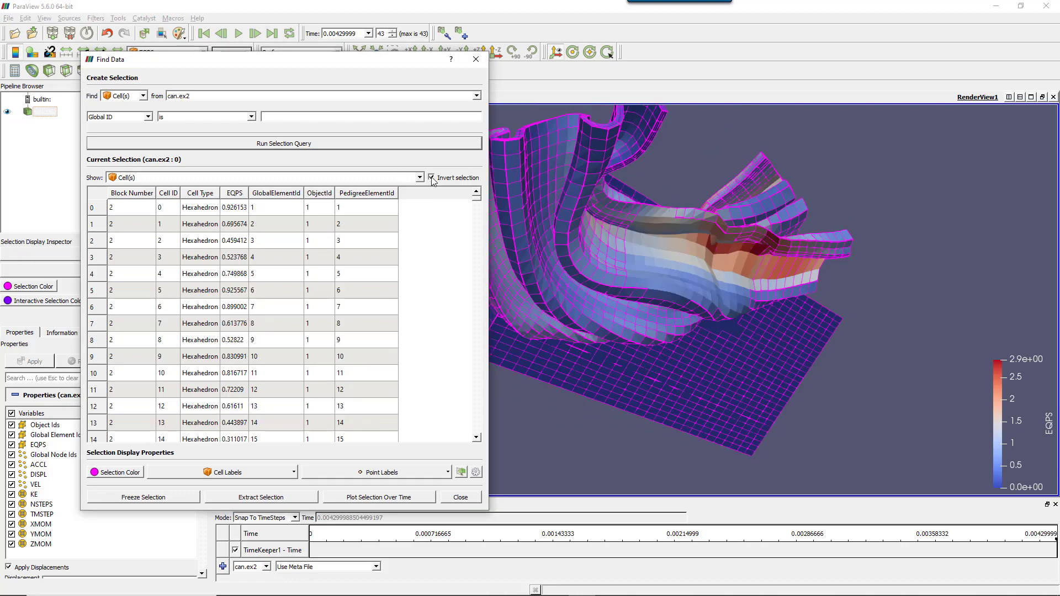
click(432, 178)
click(432, 178)
click(431, 178)
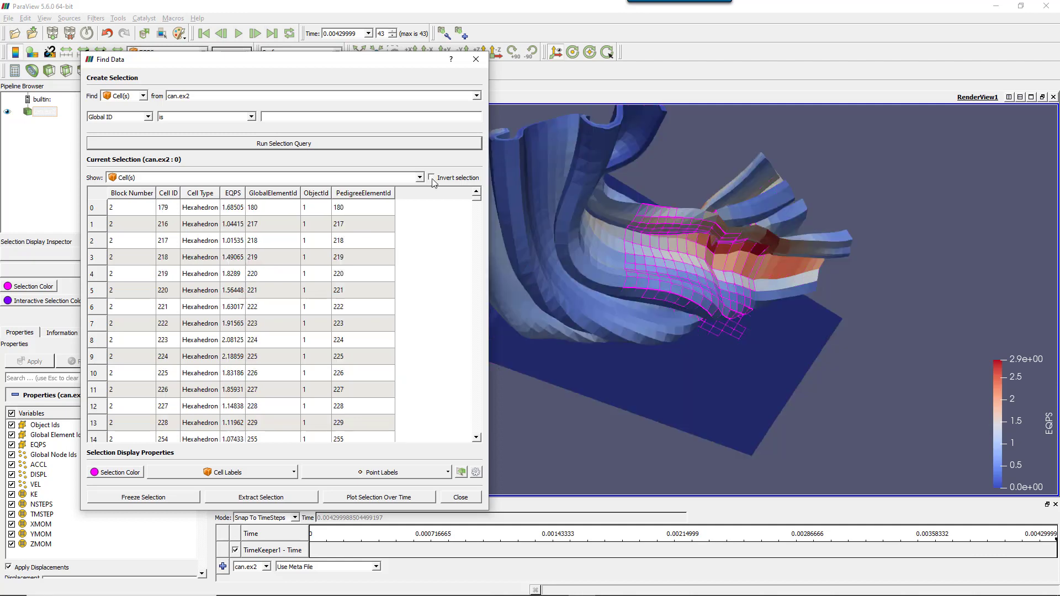
drag(795, 229, 803, 240)
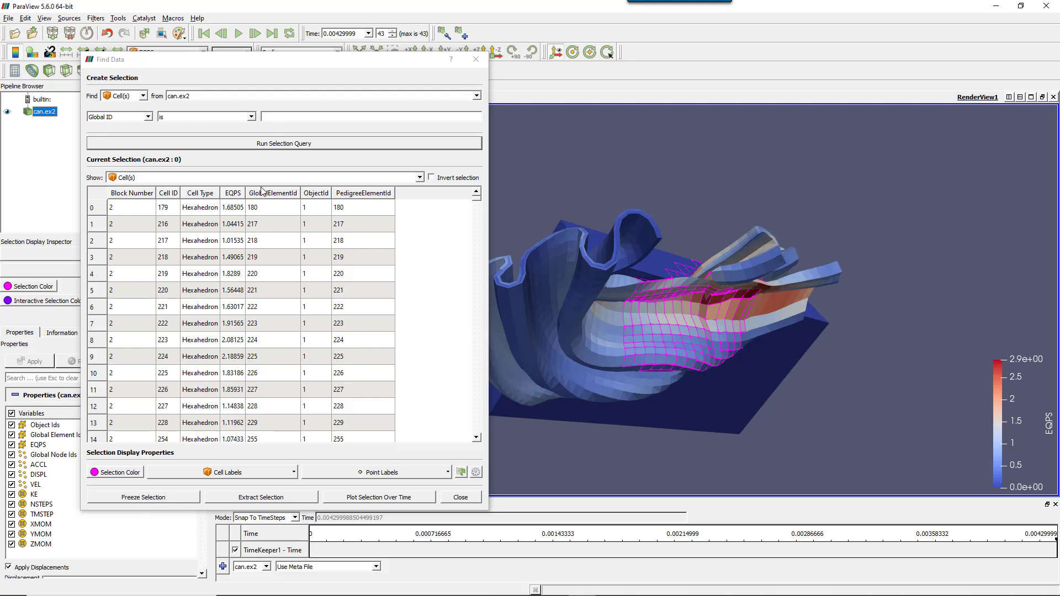
- Show the frustum used for the selection and examine how it passes through the can and the plate
click(461, 472)
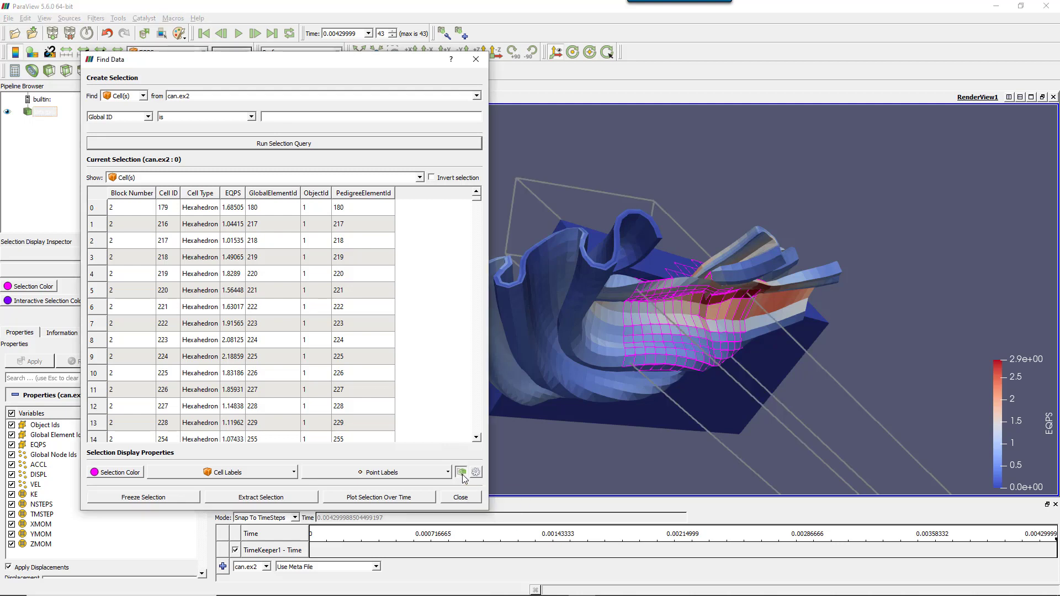
drag(761, 355, 534, 458)
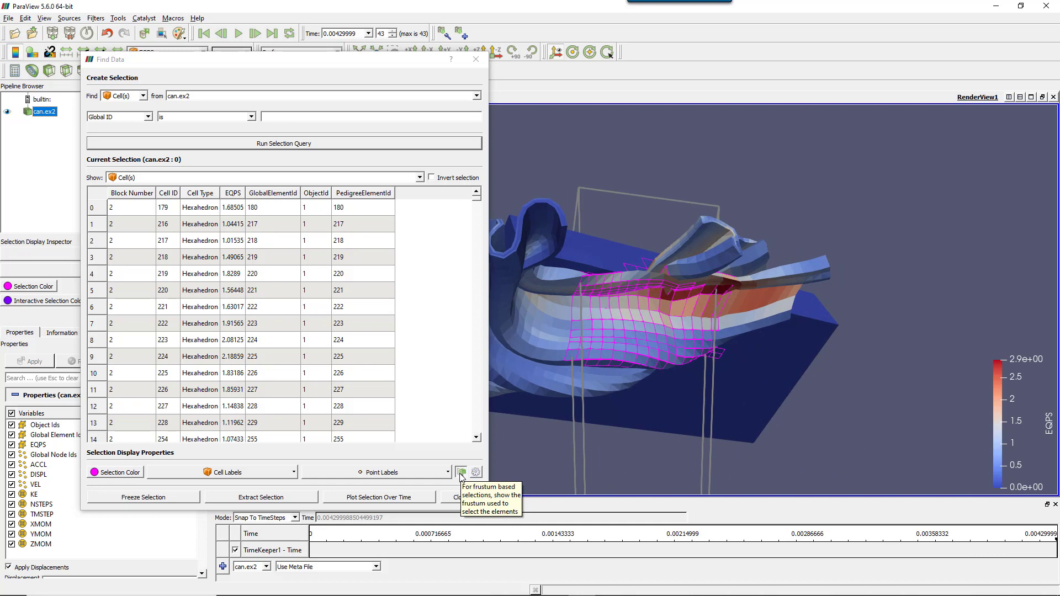
drag(579, 425, 639, 280)
scroll(559, 294, down, 3)
scroll(653, 270, up, 5)
drag(721, 261, 756, 275)
drag(836, 307, 723, 297)
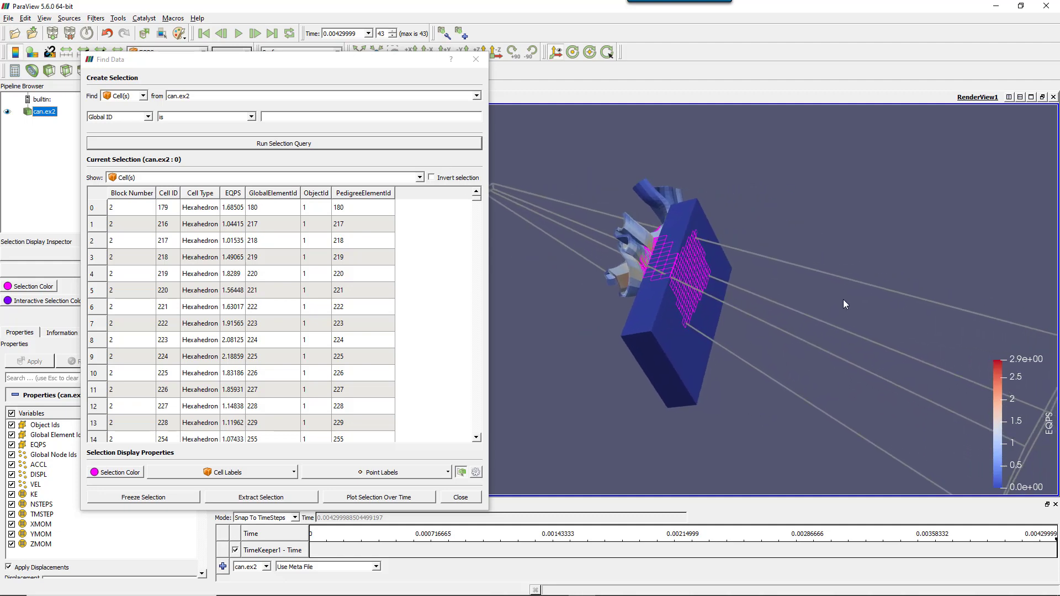
drag(625, 228, 522, 212)
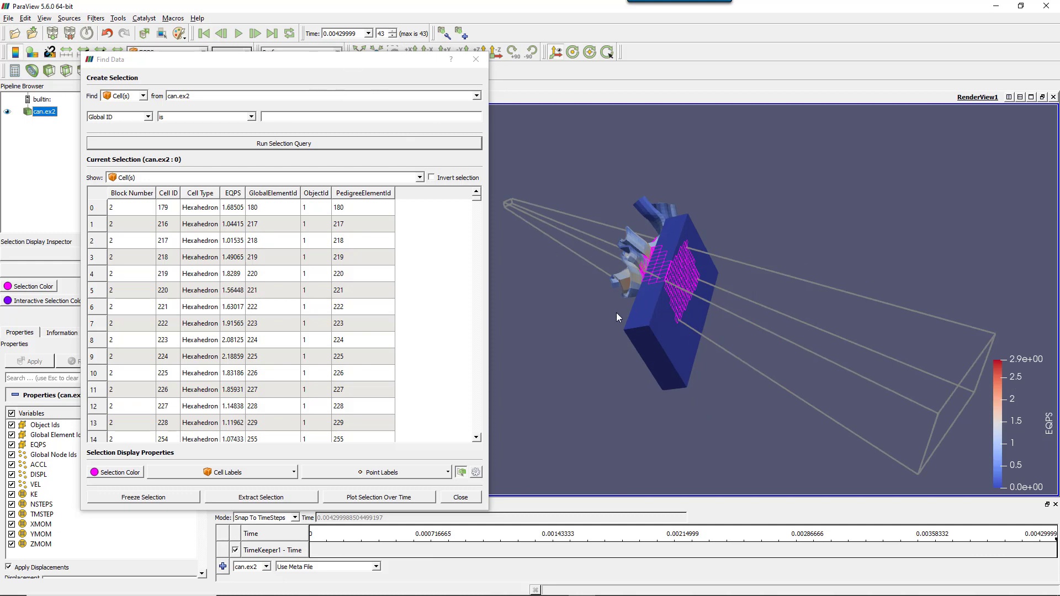
drag(617, 313, 619, 323)
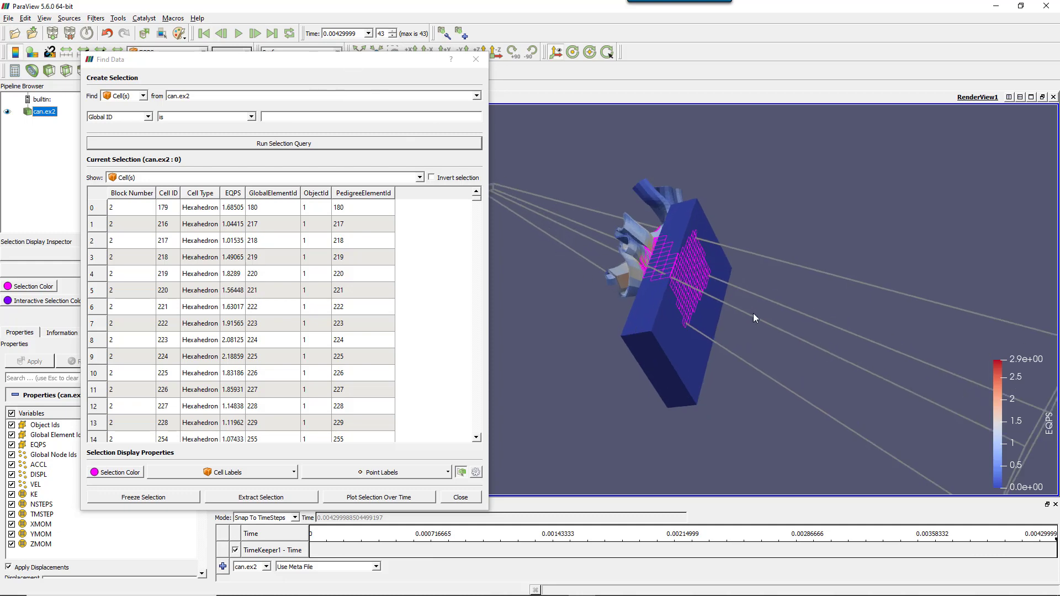
drag(755, 318, 754, 317)
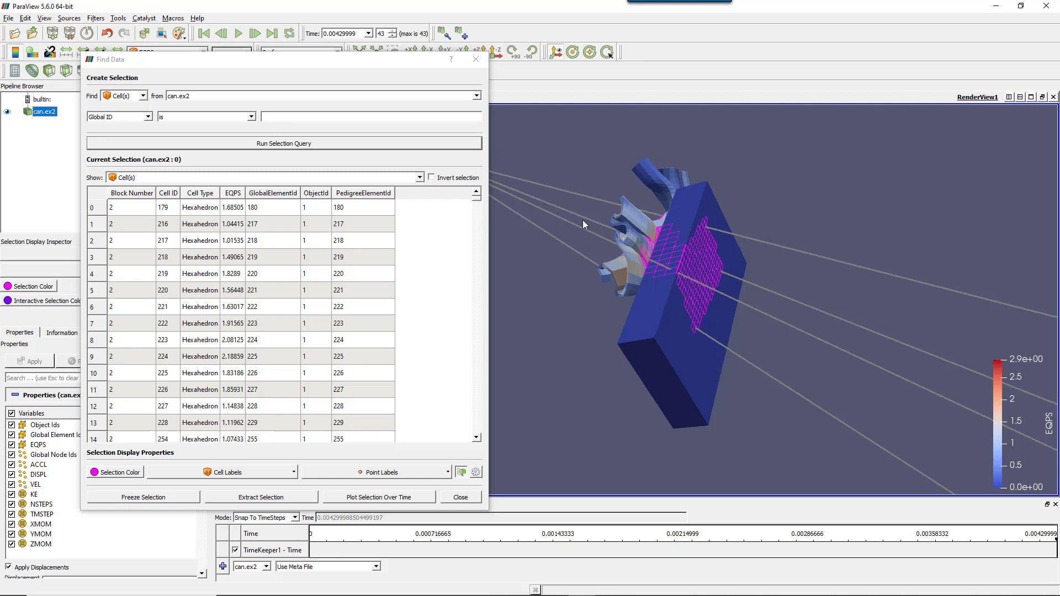
mouse_move(631, 243)
mouse_down()
mouse_move(615, 227)
mouse_move(626, 260)
mouse_move(632, 225)
mouse_up()
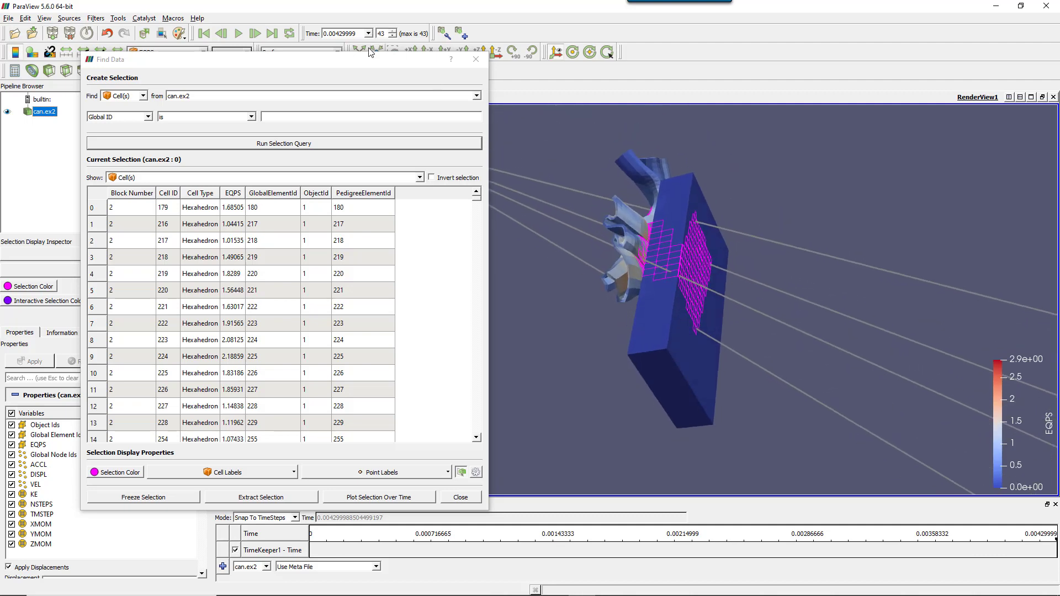
- Step backwards in time to time step 3, examining how the frustum selection picks different cells as the can and plate move
drag(353, 60, 296, 123)
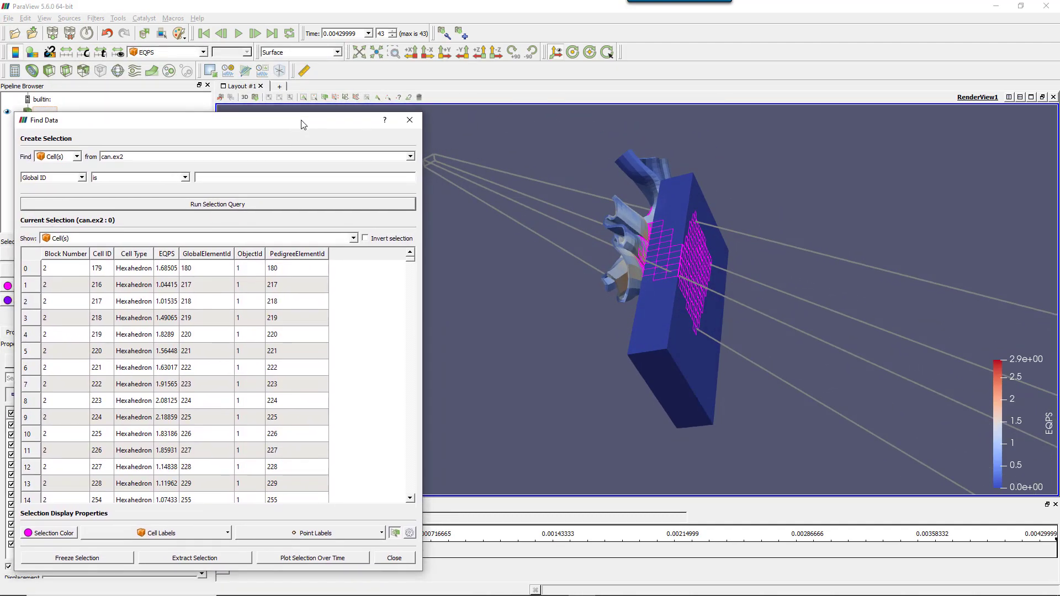
click(221, 34)
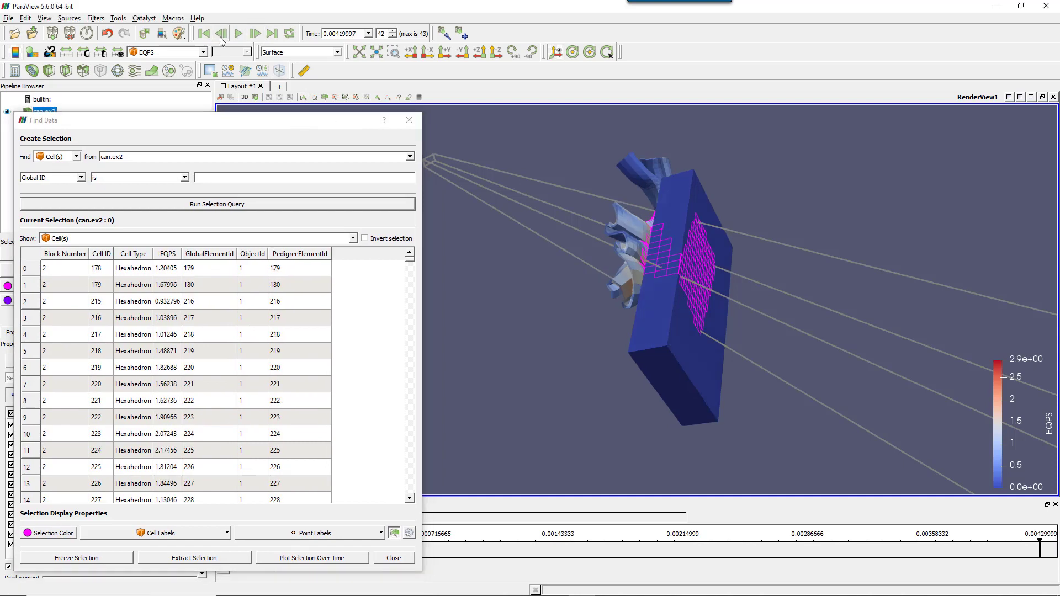
click(221, 34)
click(221, 34)
click(220, 33)
click(221, 33)
click(221, 34)
click(221, 33)
click(221, 34)
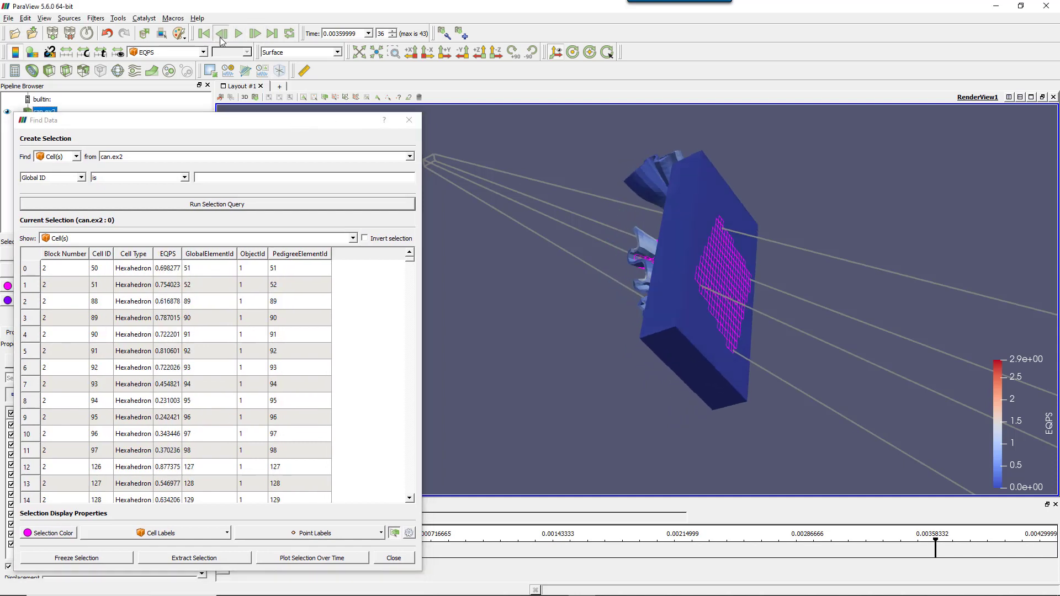
click(221, 33)
click(221, 34)
double_click(220, 37)
double_click(220, 38)
double_click(220, 37)
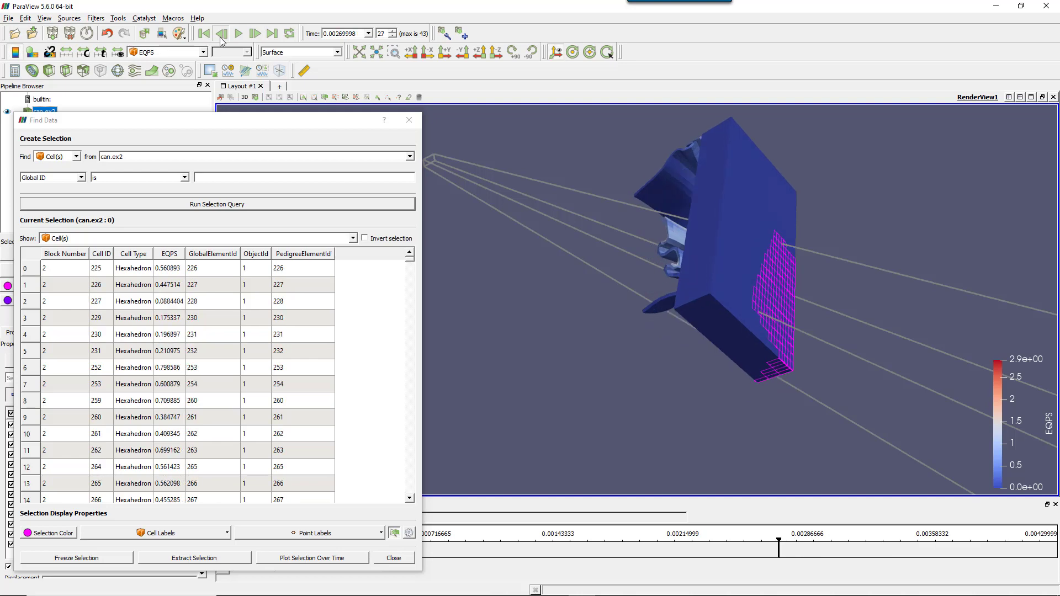
click(220, 37)
double_click(220, 37)
click(221, 34)
double_click(221, 34)
click(220, 34)
double_click(221, 34)
click(221, 34)
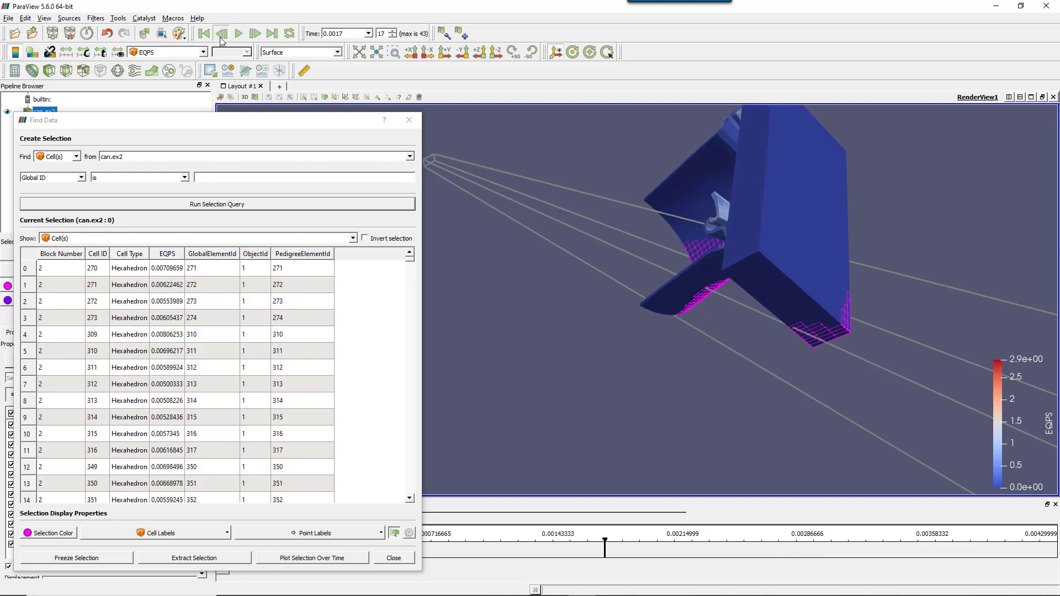
double_click(221, 34)
double_click(221, 34)
double_click(221, 34)
double_click(221, 33)
click(221, 34)
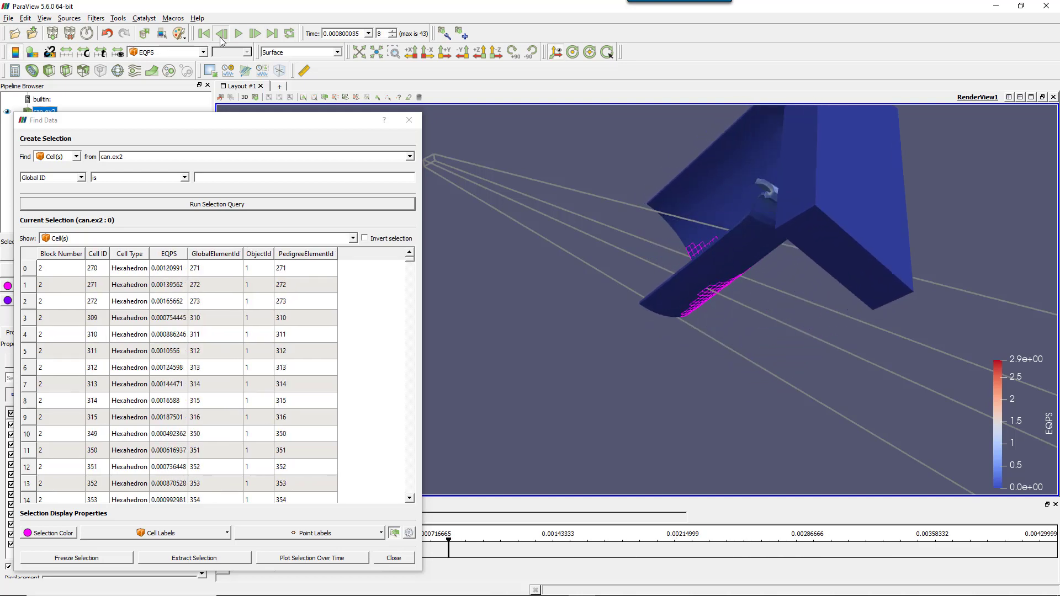
double_click(220, 34)
double_click(220, 36)
click(221, 36)
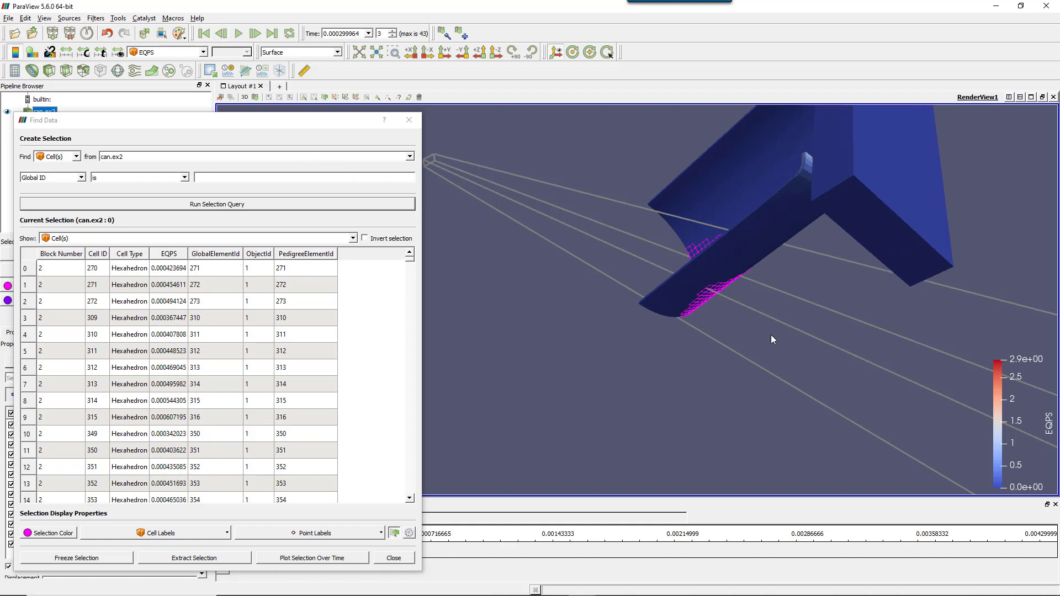
drag(670, 241, 592, 217)
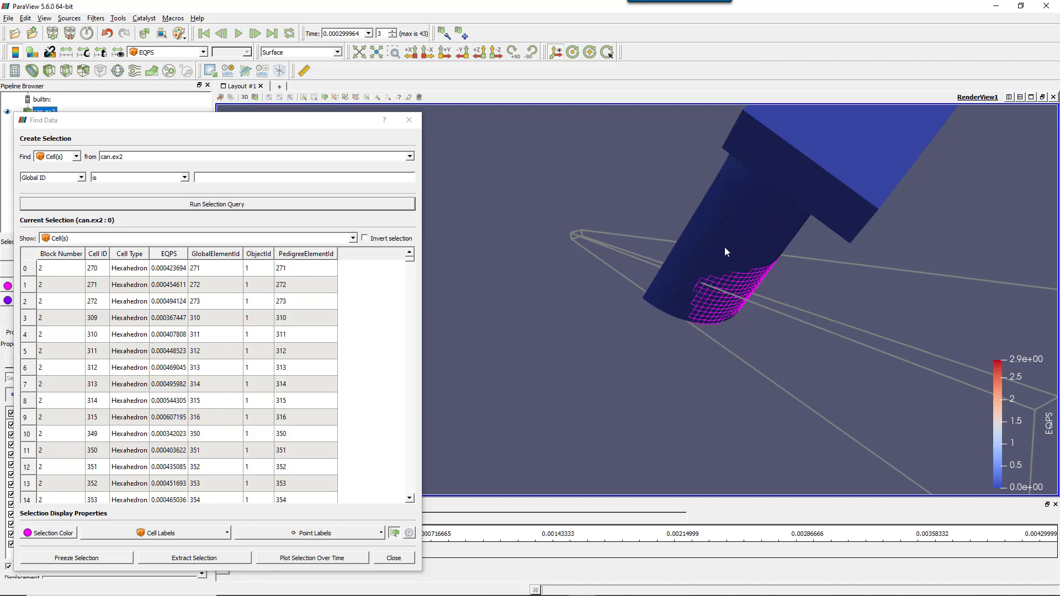
drag(648, 278, 739, 320)
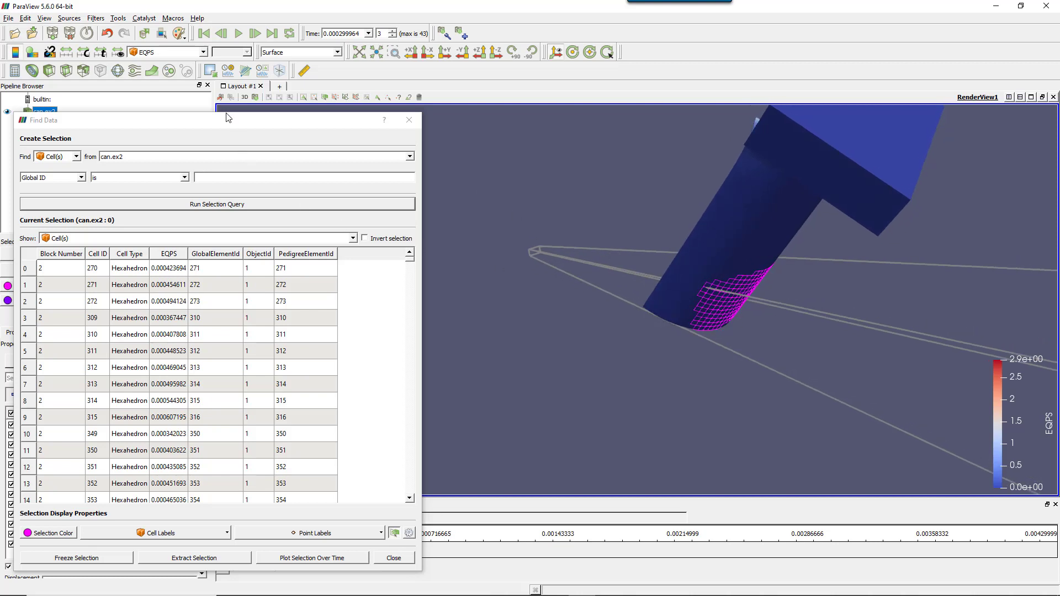
- Go to the last time step and freeze the frustum selection of cells there
drag(237, 121, 298, 72)
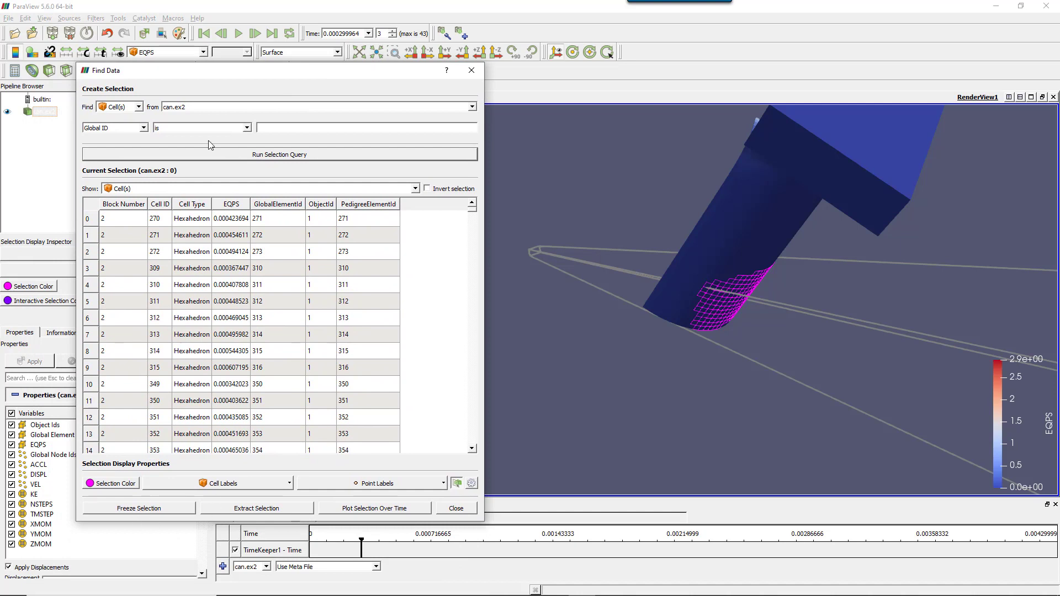
drag(259, 73, 253, 107)
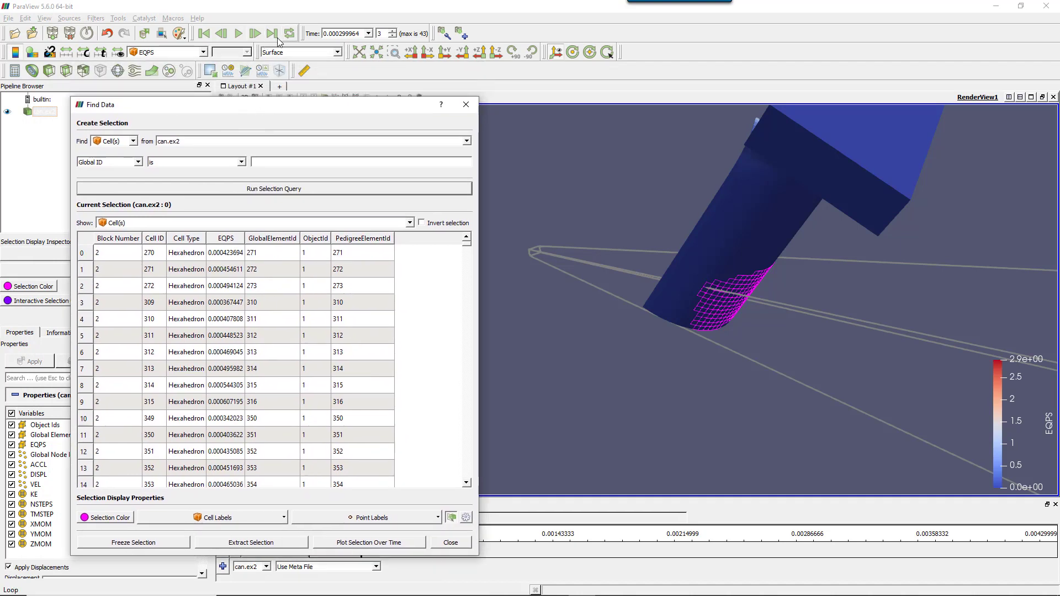
click(273, 35)
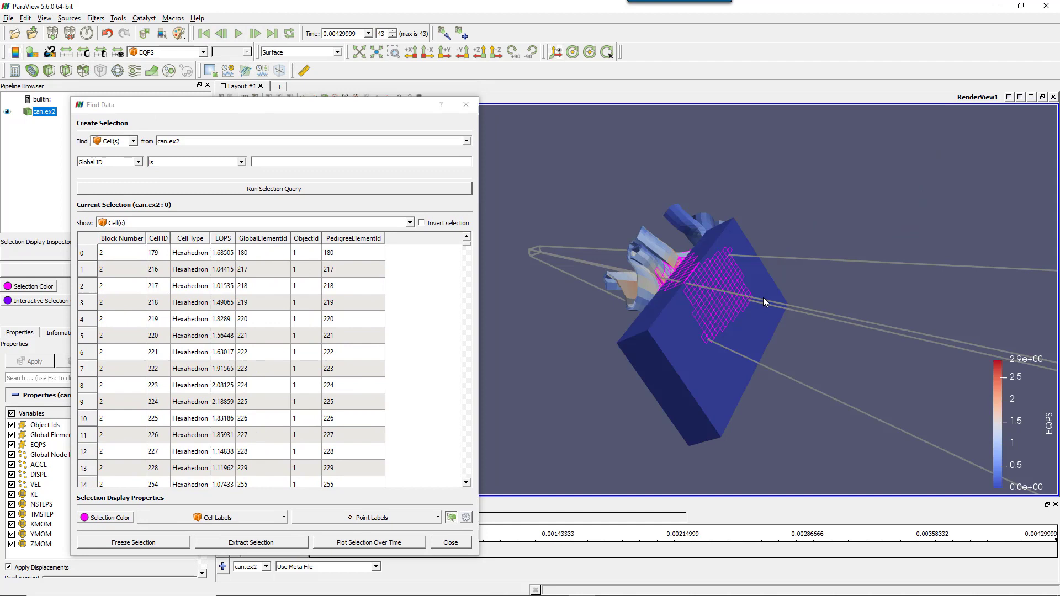
drag(763, 297, 753, 302)
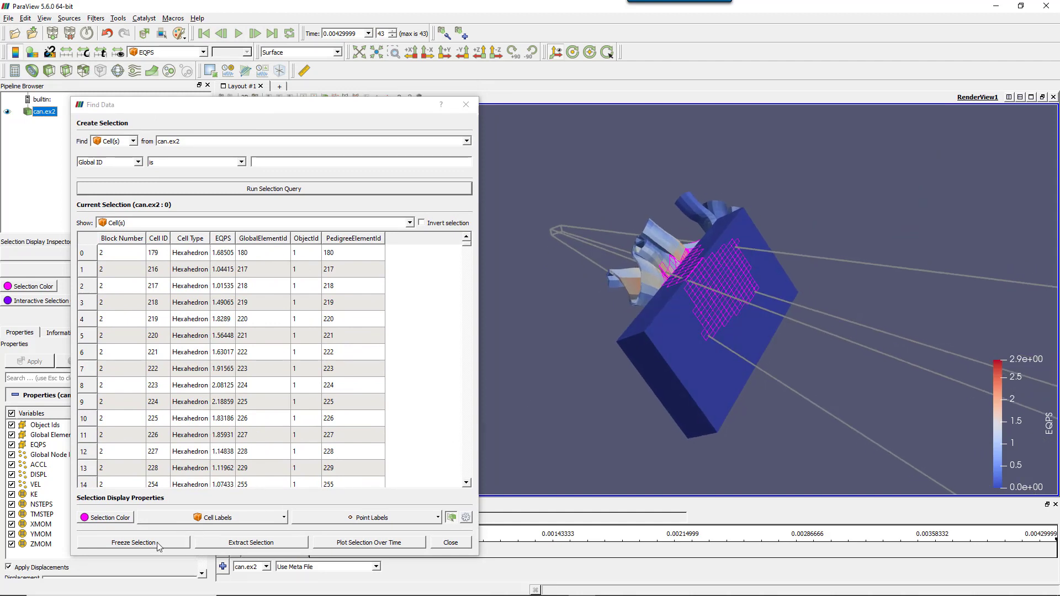
click(138, 546)
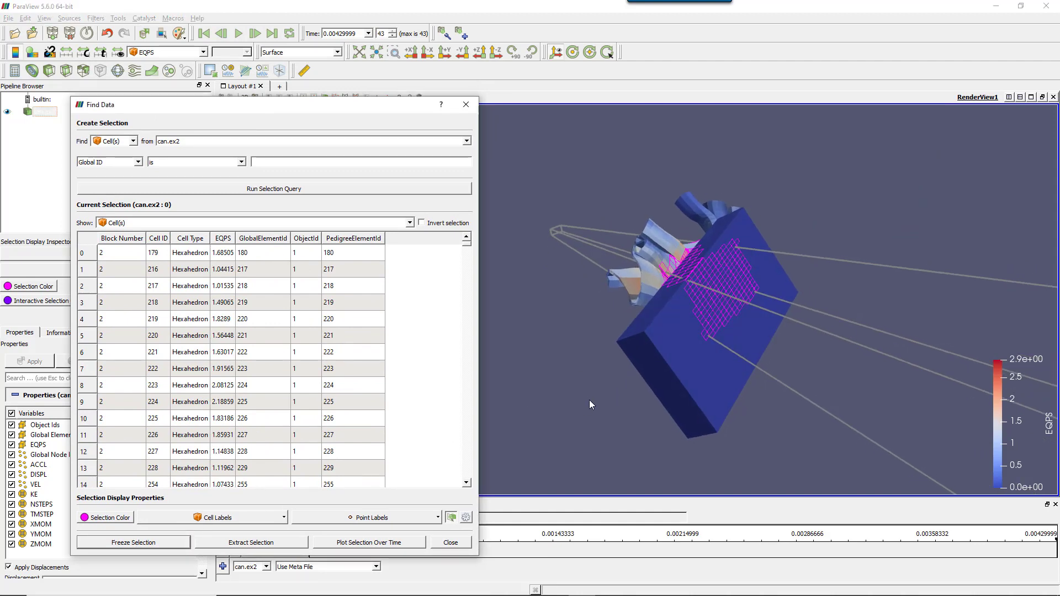
- Step backwards in time to time step 0, examining how the frozen cells follow the can and plate
click(222, 34)
click(222, 34)
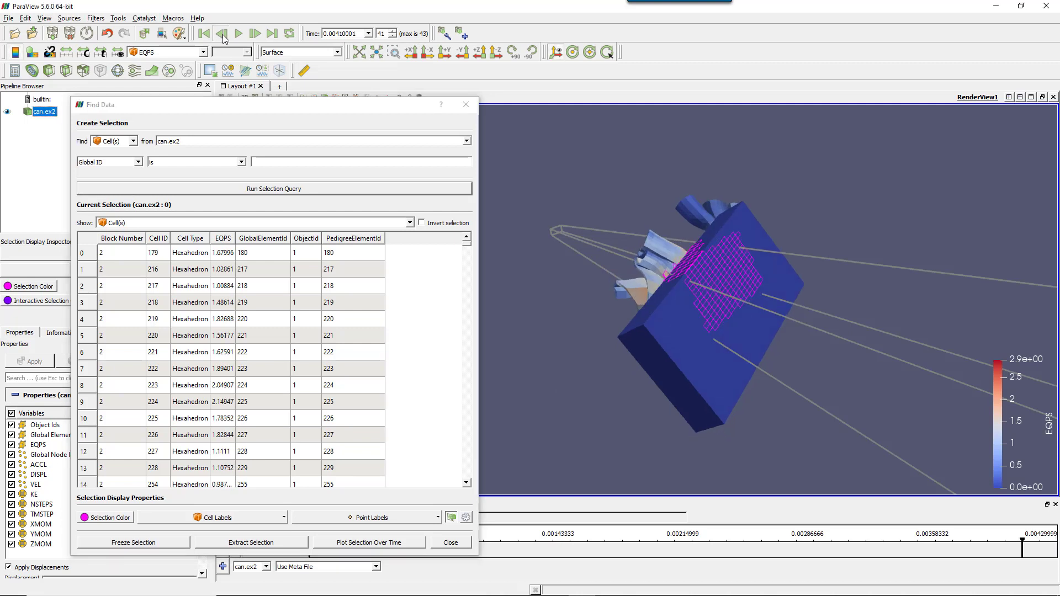
click(222, 34)
click(222, 34)
click(222, 34)
click(222, 34)
click(222, 34)
click(222, 34)
click(222, 34)
click(222, 34)
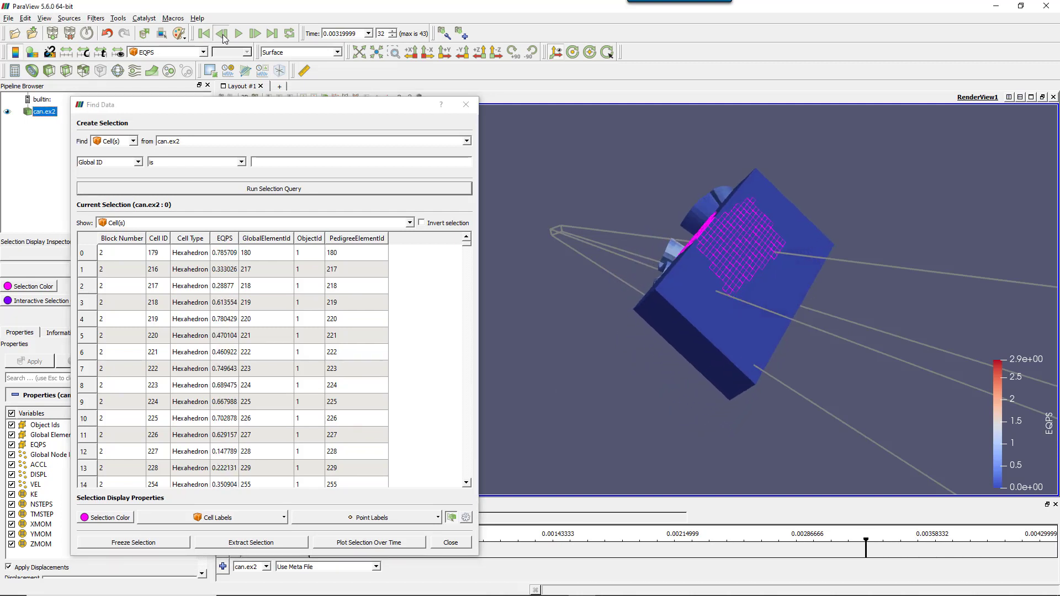
click(222, 34)
click(222, 34)
click(222, 34)
click(222, 34)
click(222, 34)
click(222, 35)
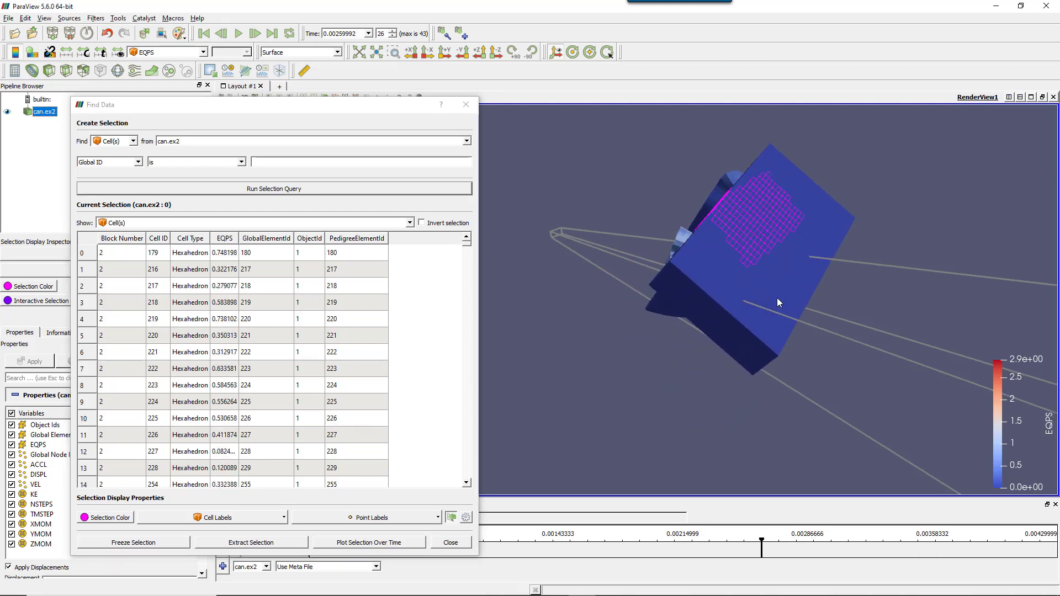
drag(777, 297, 714, 231)
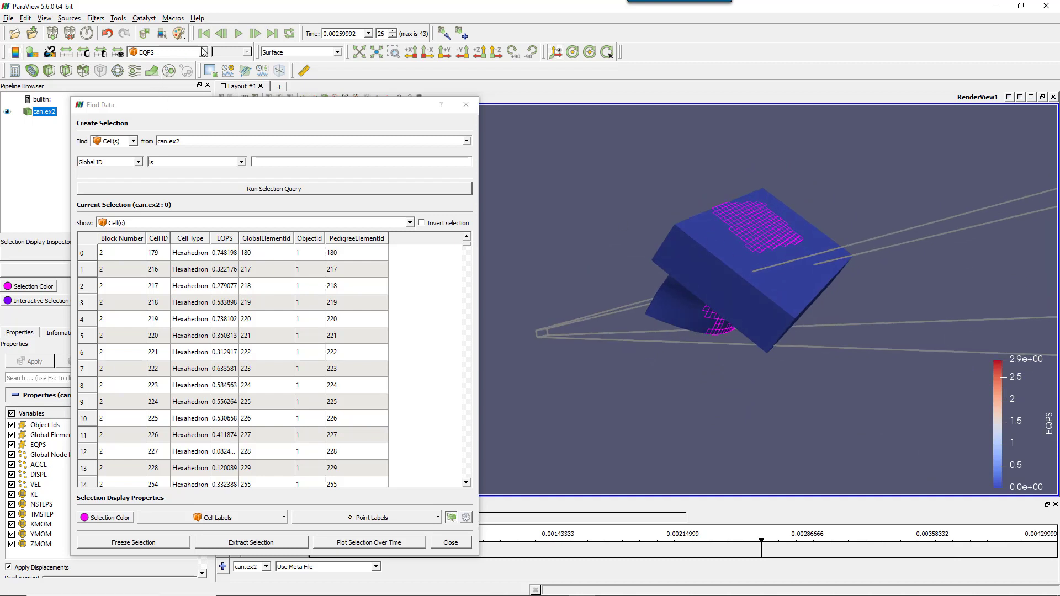
click(222, 34)
click(222, 34)
click(222, 35)
click(222, 35)
click(222, 34)
click(222, 35)
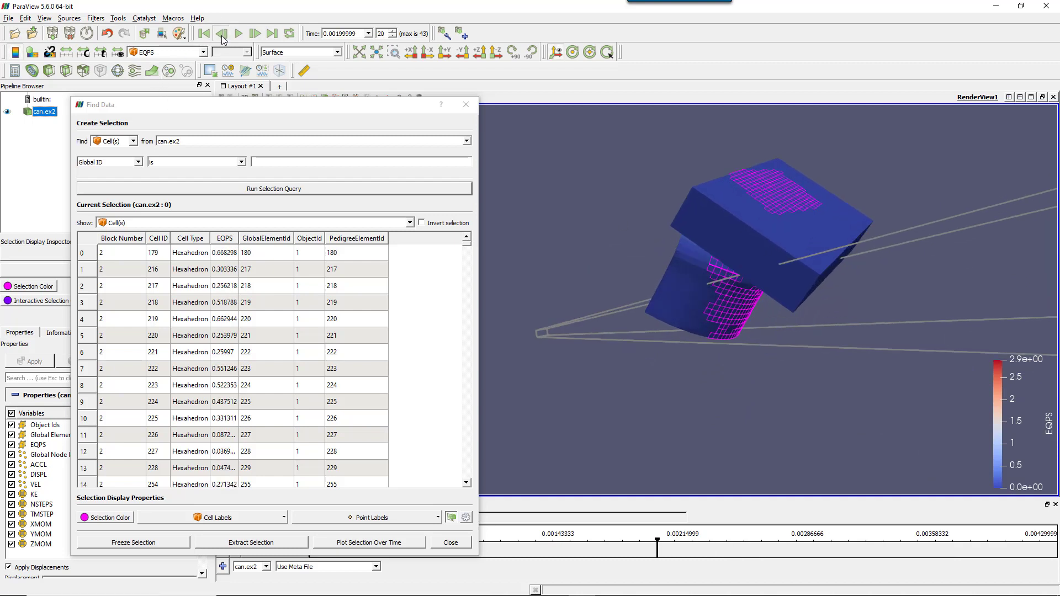
click(222, 34)
click(222, 34)
click(222, 34)
click(221, 35)
click(222, 34)
click(222, 35)
click(222, 34)
click(222, 35)
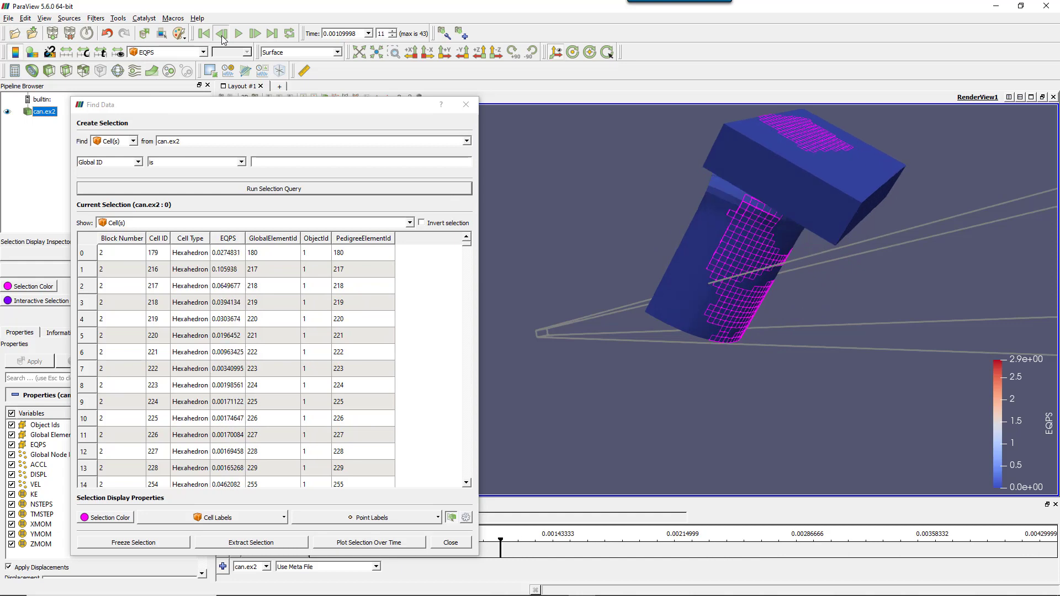
click(221, 35)
click(222, 34)
click(222, 34)
click(221, 34)
click(222, 34)
click(222, 34)
click(221, 35)
click(222, 34)
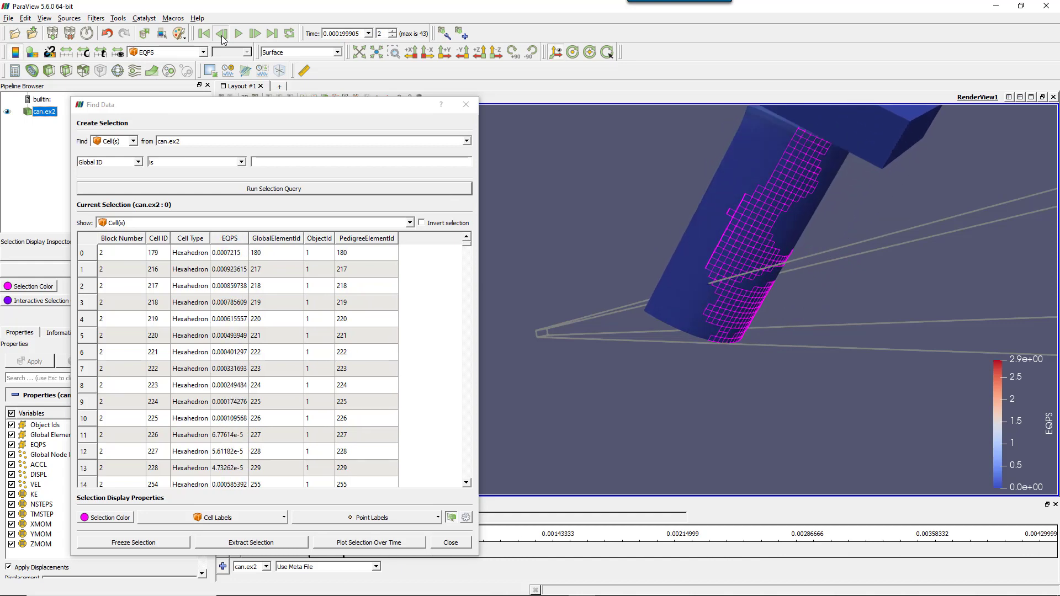
click(222, 34)
double_click(221, 34)
drag(861, 166, 740, 234)
drag(746, 198, 753, 193)
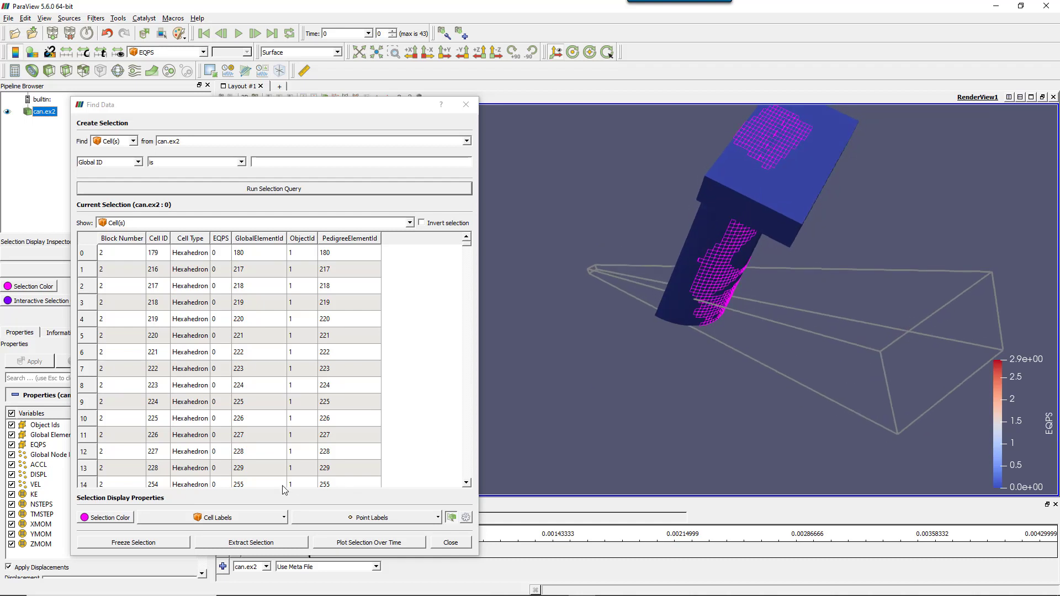
- Extract the frozen cell selection as a new pipeline object, apply it and close Find Data
click(235, 544)
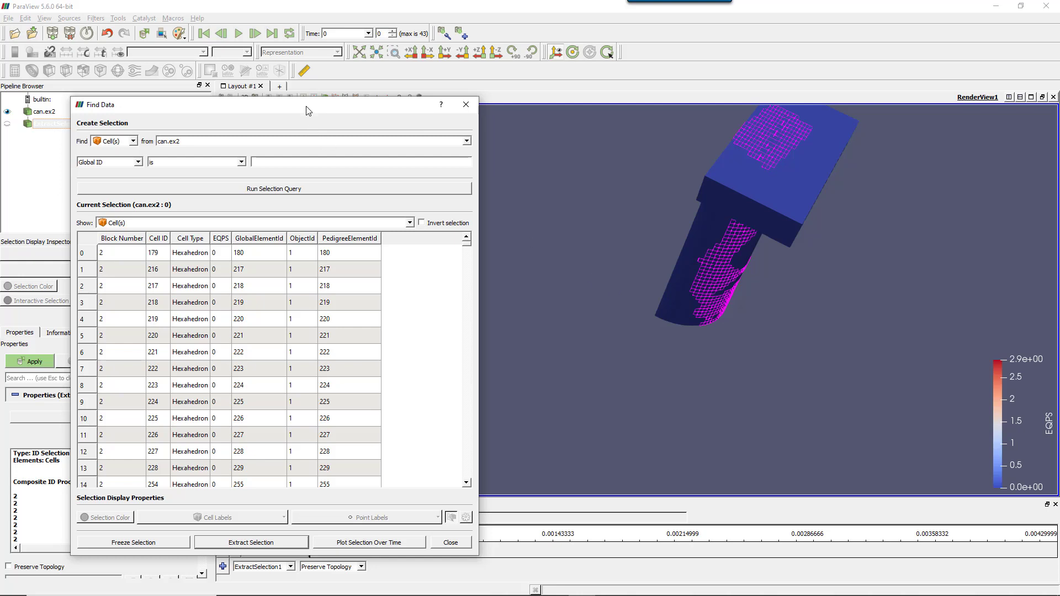
drag(308, 110, 414, 181)
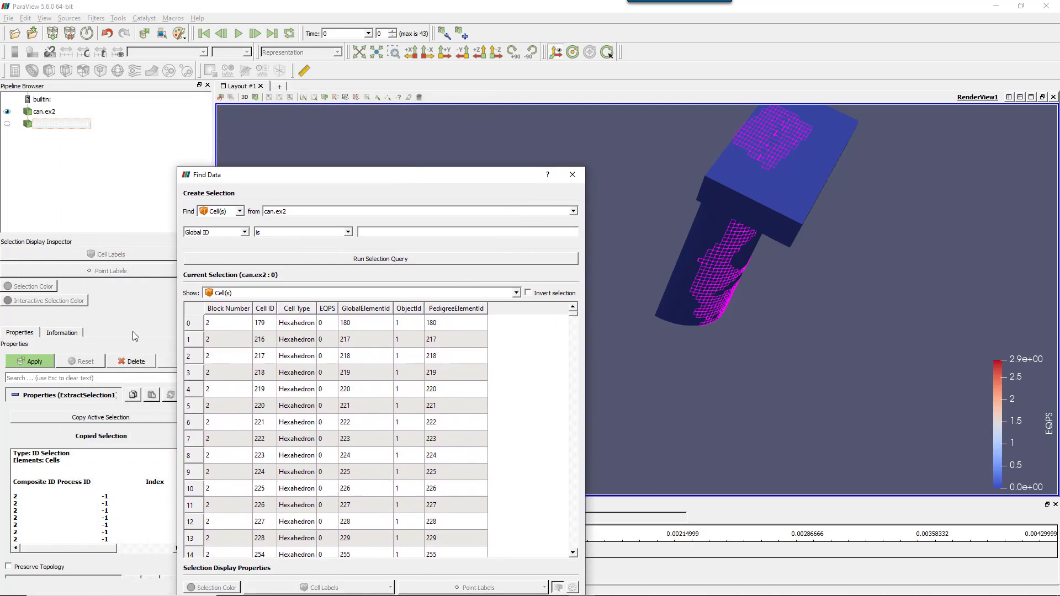
click(33, 361)
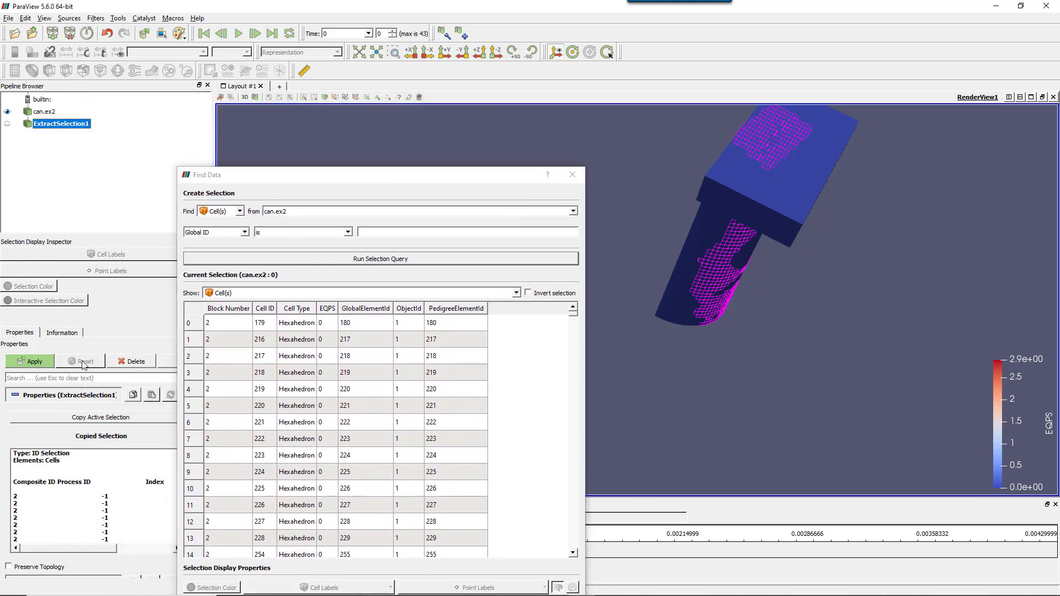
click(573, 175)
- Inspect the extracted can and plate cells and rescale the EQPS colours to their data range
drag(742, 241, 645, 285)
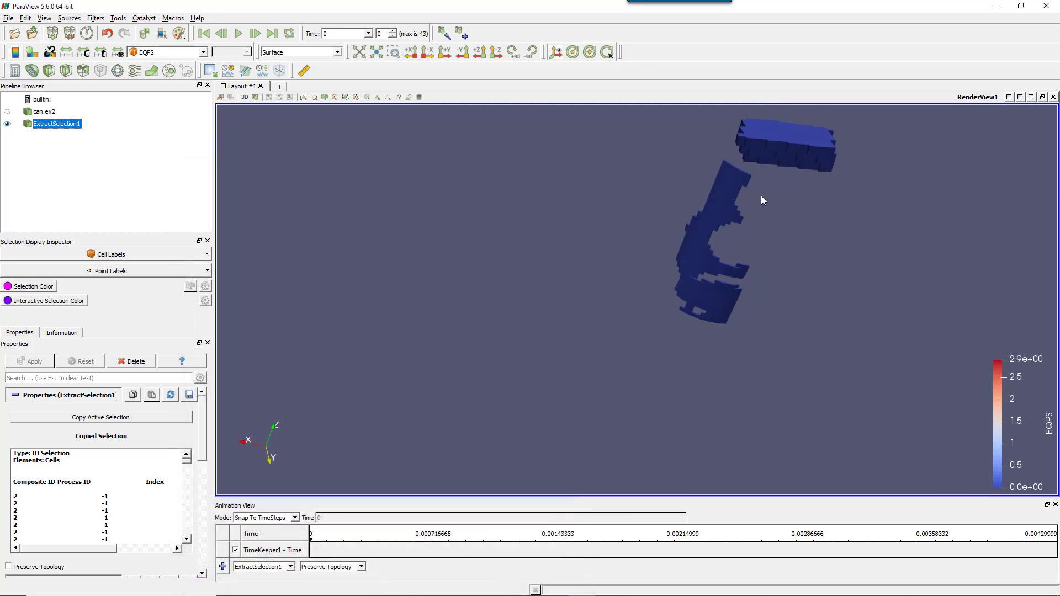
drag(762, 200, 739, 178)
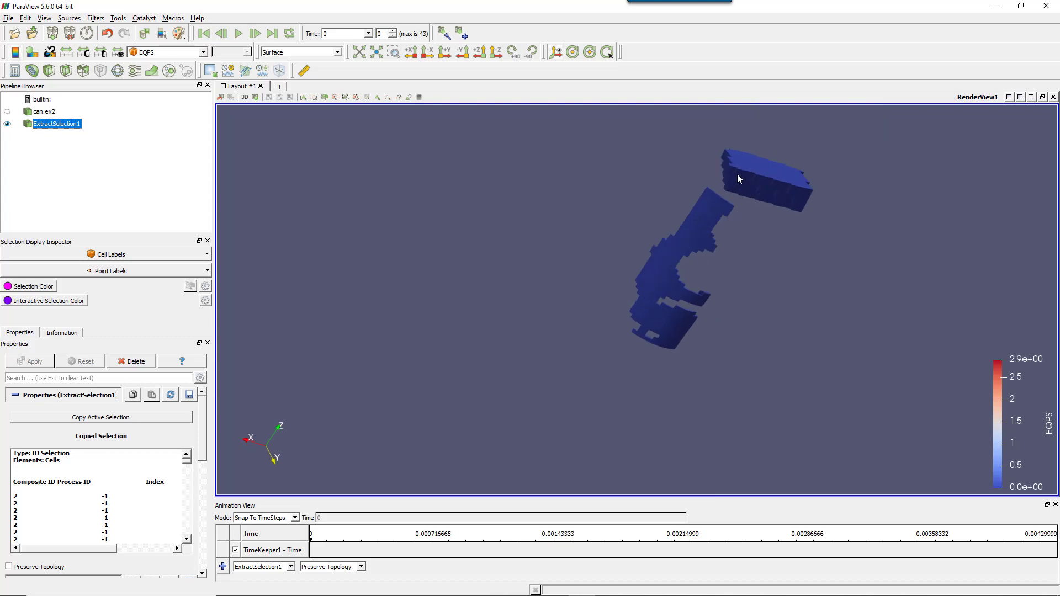
scroll(750, 184, up, 8)
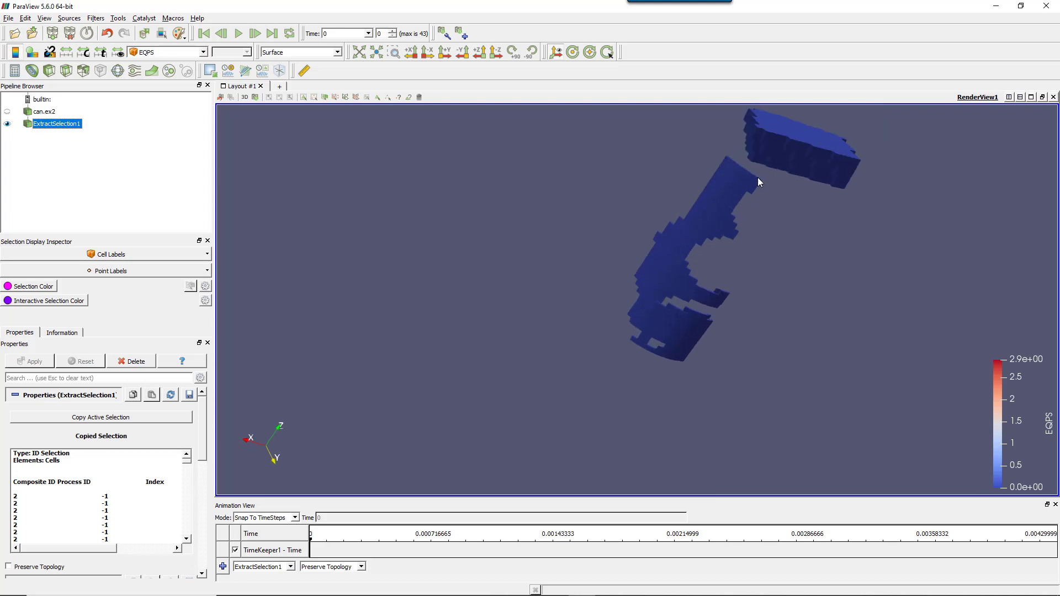
drag(852, 213, 719, 188)
scroll(717, 188, up, 5)
scroll(719, 200, down, 6)
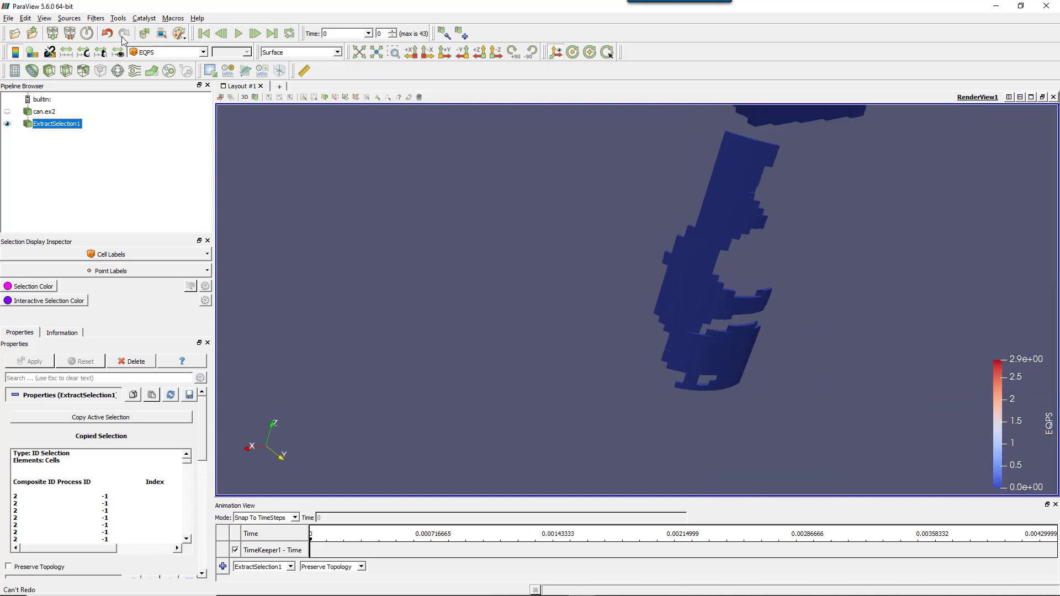
click(67, 51)
drag(712, 253, 559, 319)
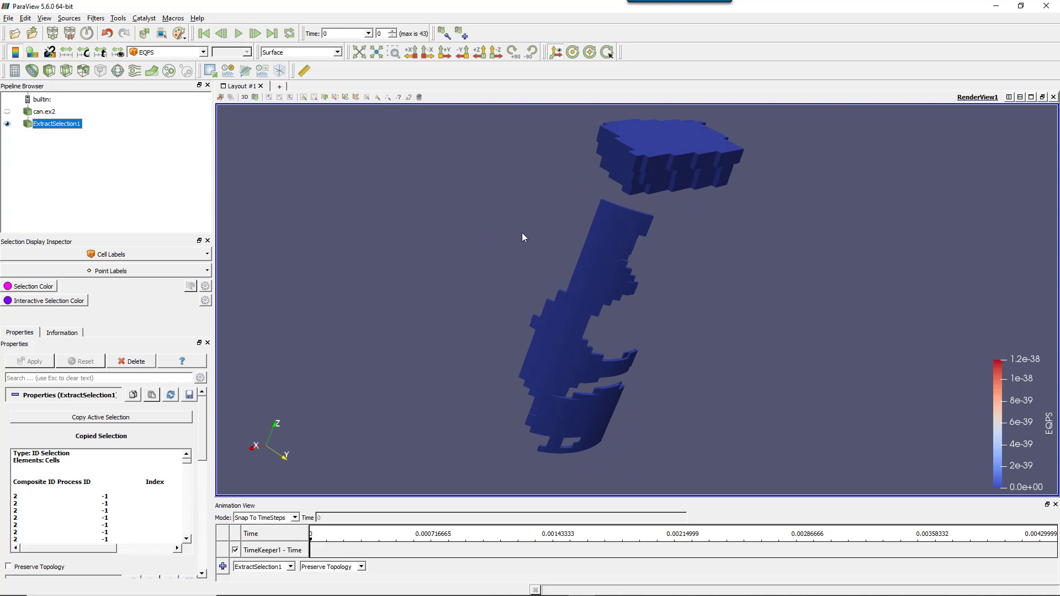
- Show can.ex2 together with the extracted cells and lower its opacity to 0.36
click(9, 112)
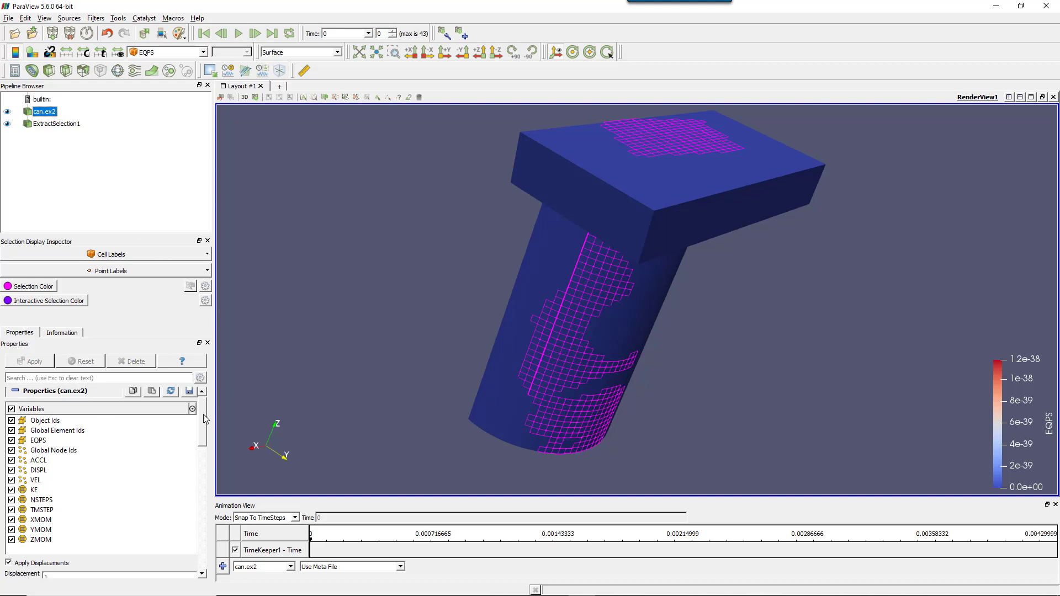
drag(202, 414, 207, 516)
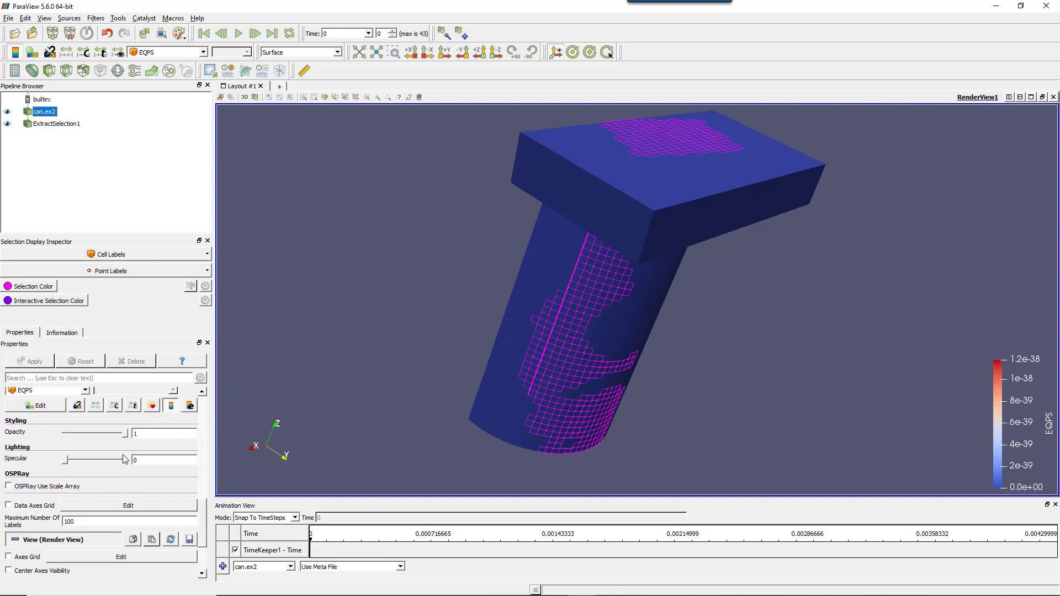
drag(125, 436, 95, 440)
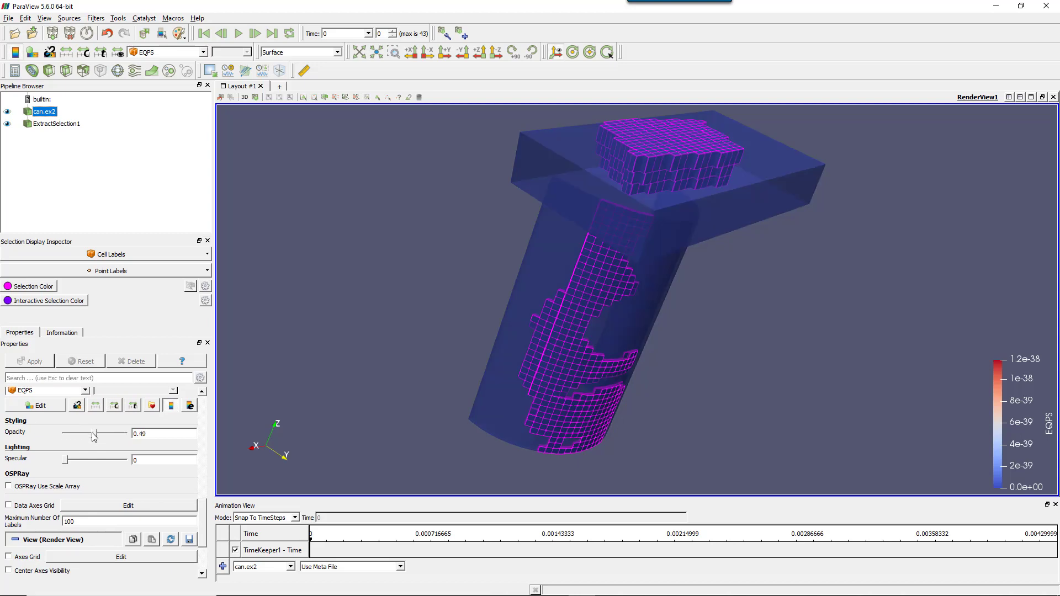
- Clear the cell selection and inspect the extracted cells inside the translucent can and plate
drag(518, 346, 579, 205)
click(420, 98)
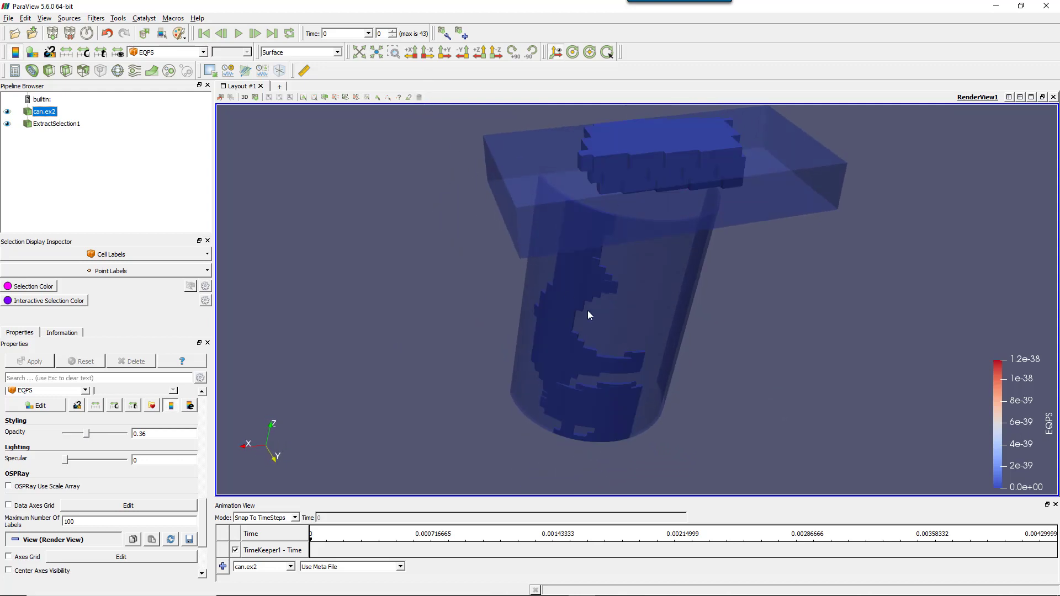
drag(587, 310, 667, 313)
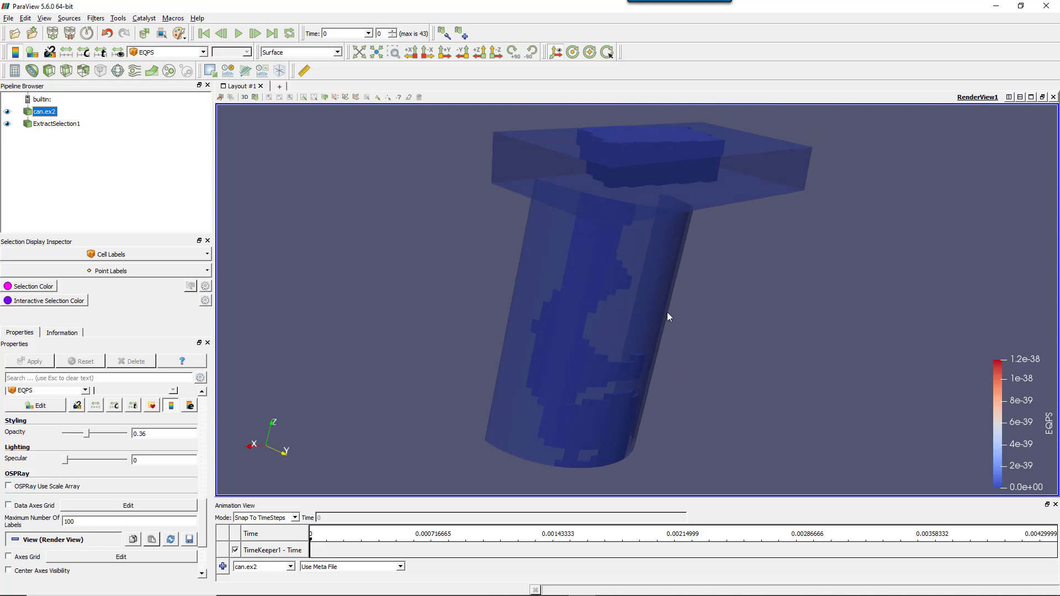
- Hide the extracted selection and set the opacity of can.ex2 back to 1
click(8, 124)
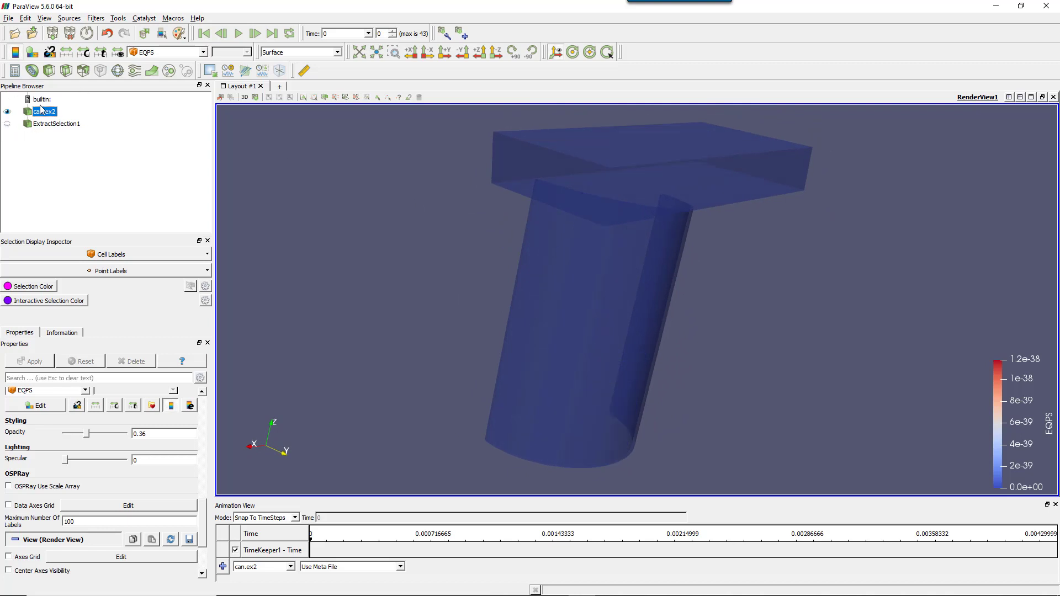
drag(88, 434, 128, 435)
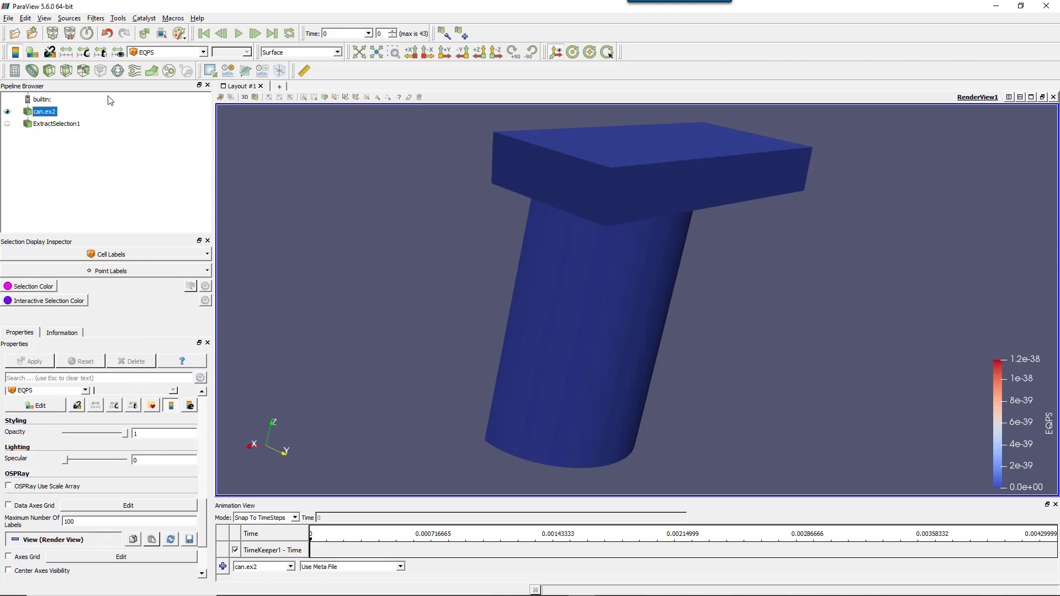
mouse_move(513, 244)
mouse_down()
mouse_move(492, 251)
mouse_move(497, 263)
mouse_move(480, 246)
mouse_move(515, 274)
mouse_move(504, 256)
mouse_up()
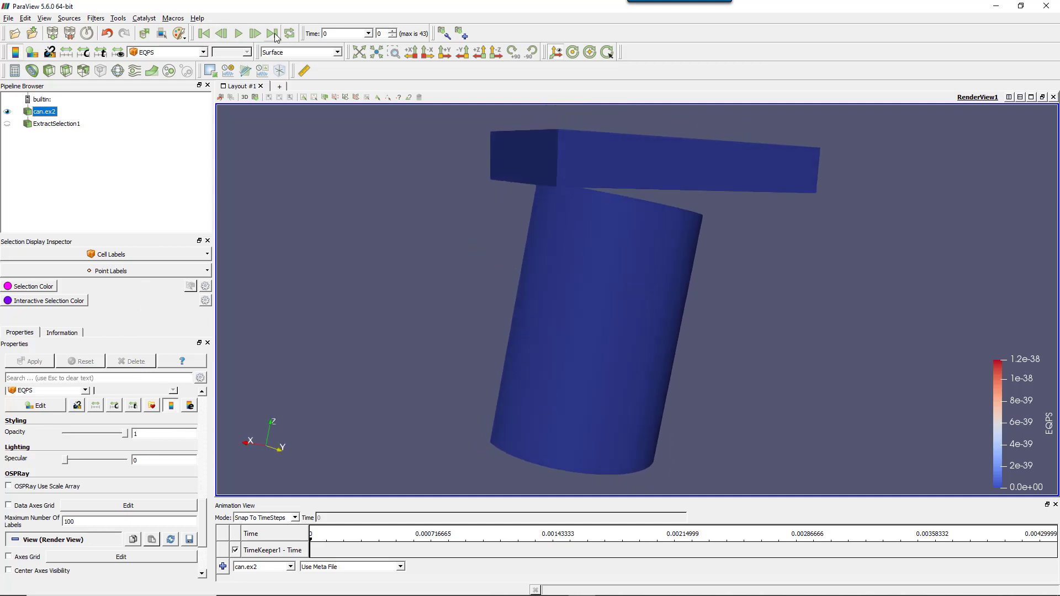
- Go to the last time step and rescale the EQPS colours of the crushed can to the data range
click(272, 33)
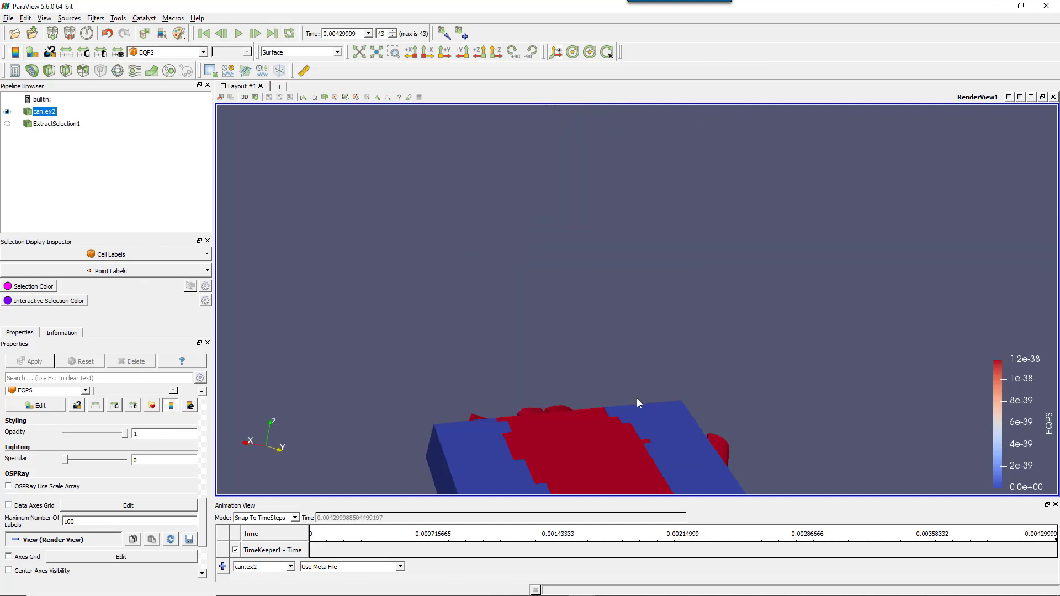
drag(637, 398, 594, 306)
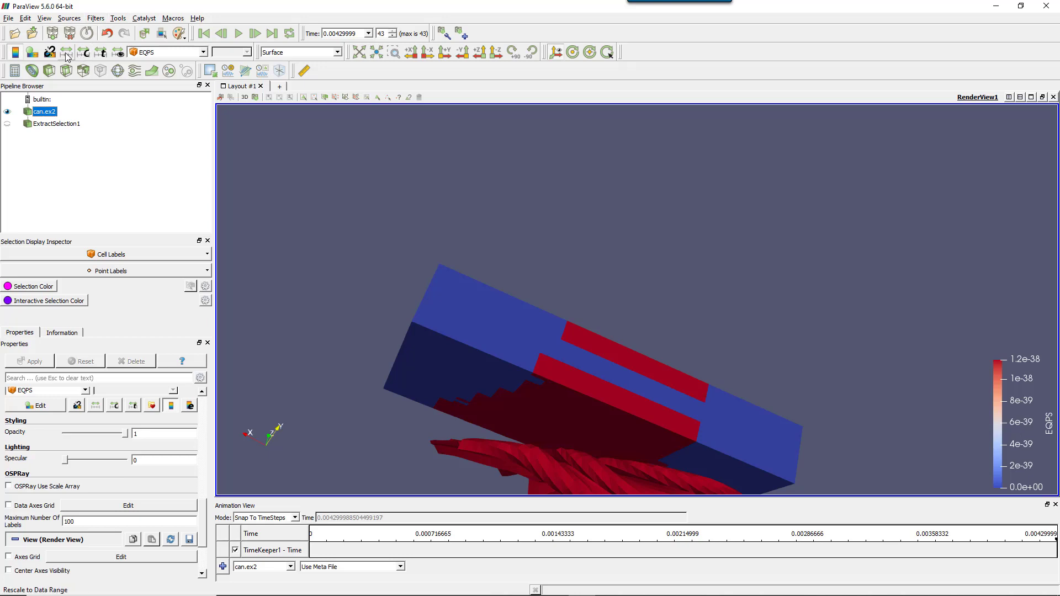
drag(595, 386, 596, 335)
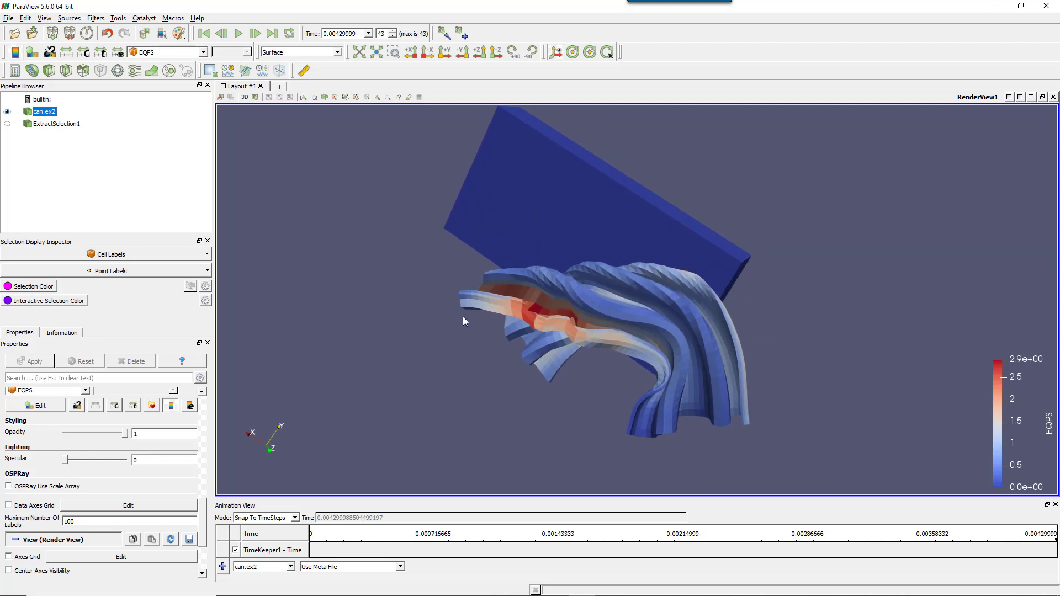
scroll(523, 343, up, 5)
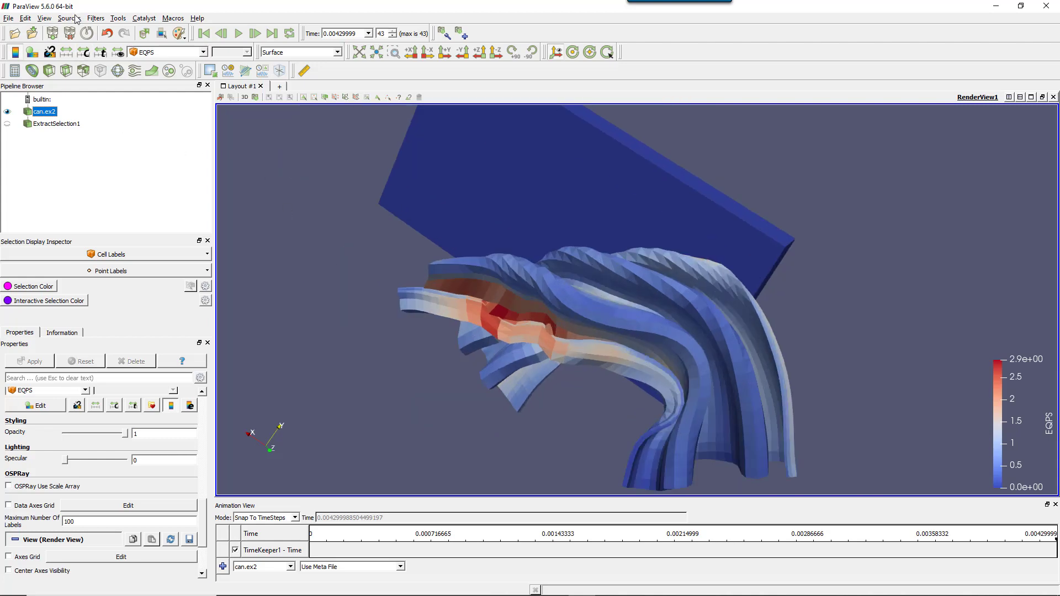
- Run a Find Data query on can.ex2 for the cells whose EQPS is max
click(162, 33)
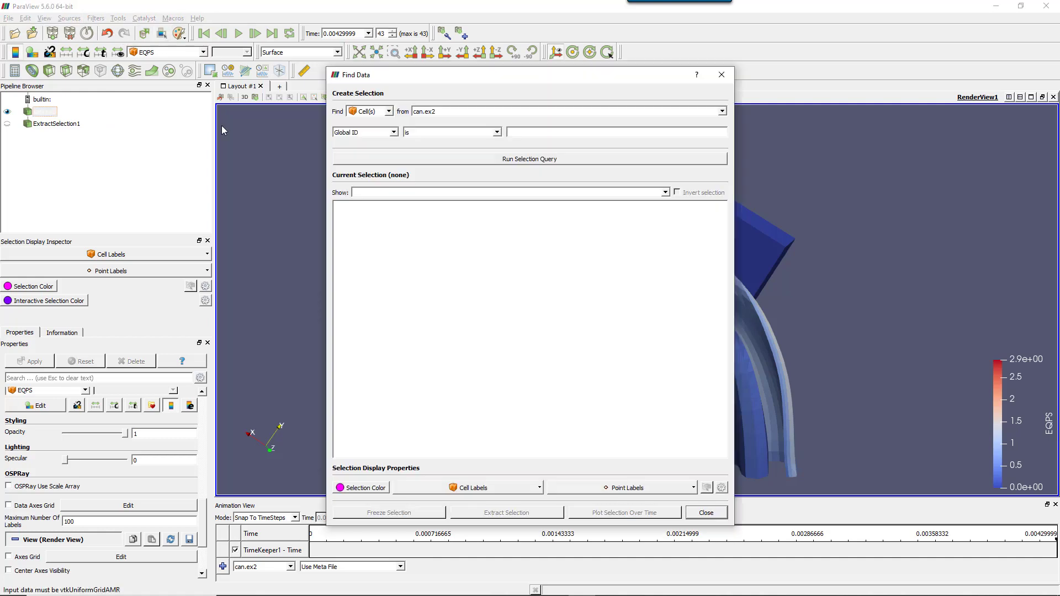
drag(477, 84, 246, 85)
click(137, 138)
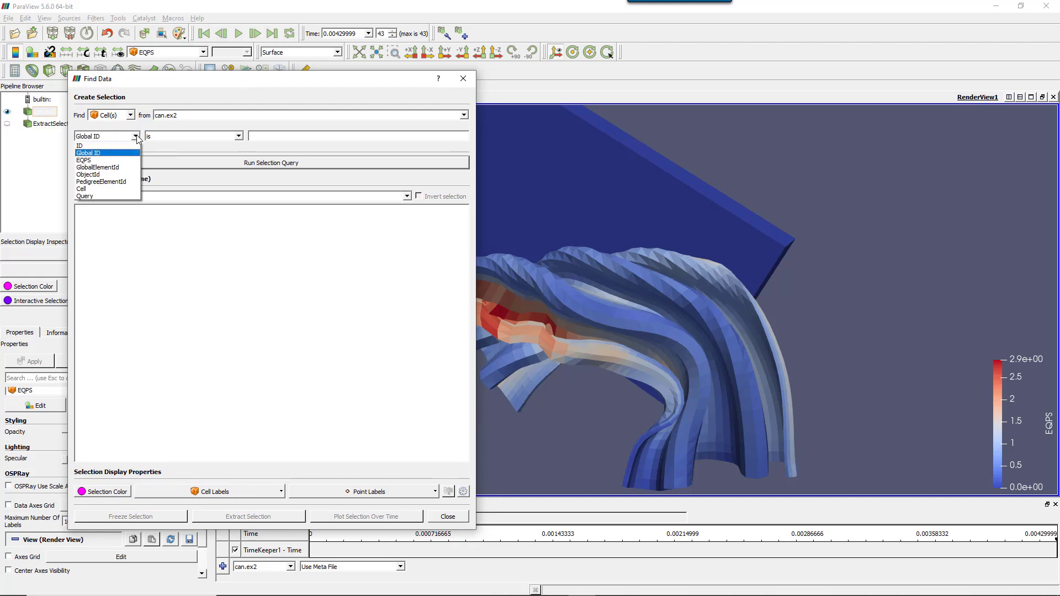
click(105, 160)
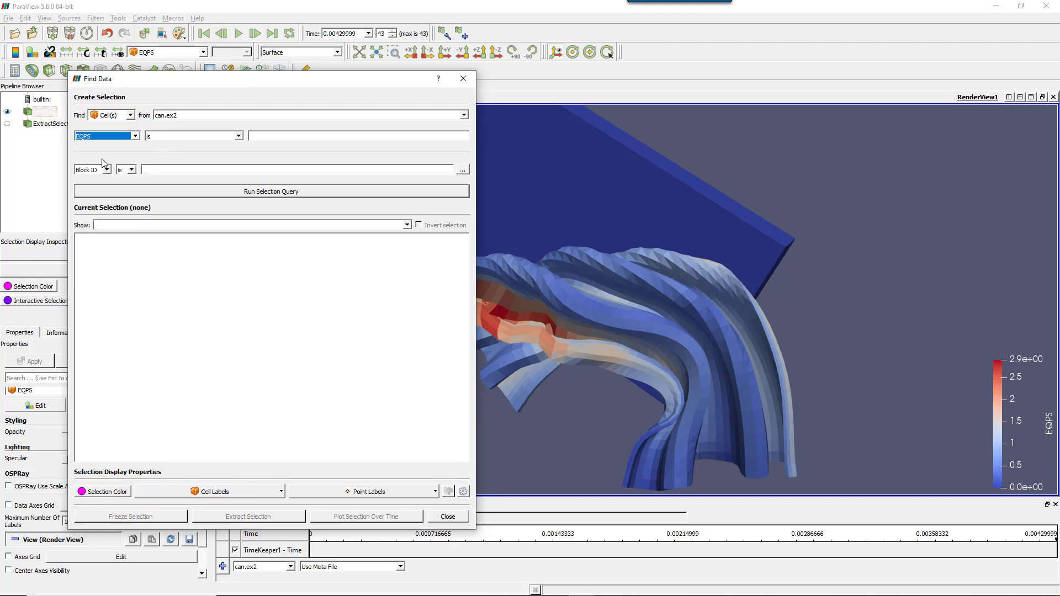
click(206, 134)
click(206, 189)
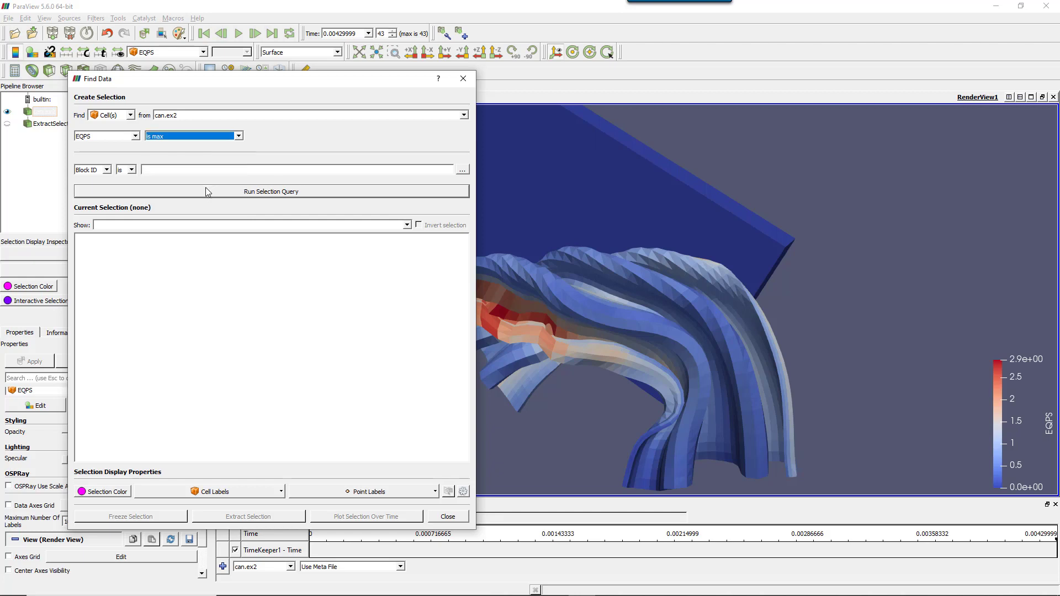
click(264, 191)
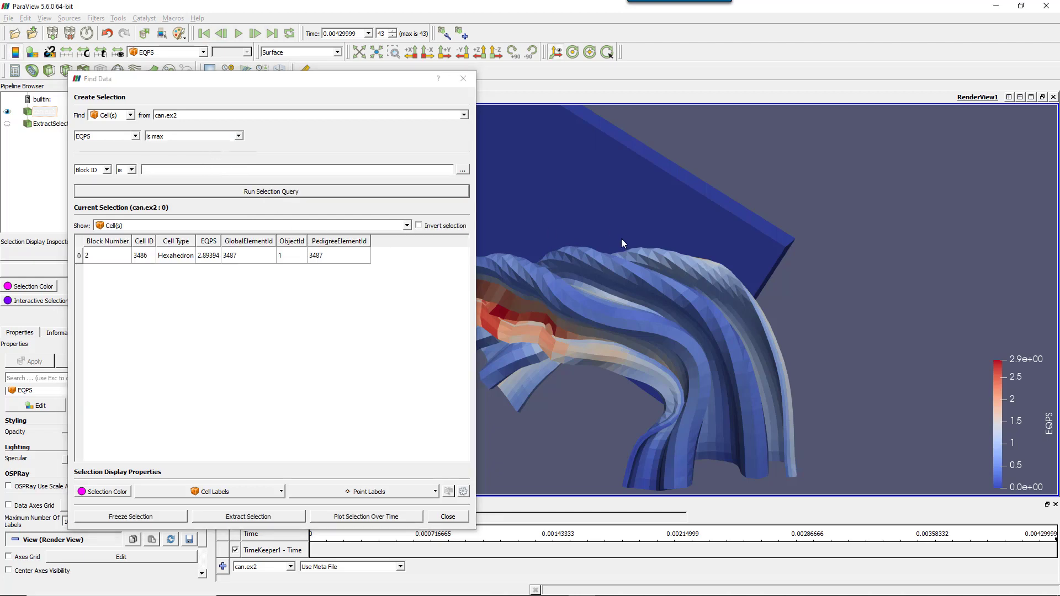
- Label the selected maximum cell with its EQPS value and inspect its location on the crushed can
drag(621, 238, 700, 330)
scroll(684, 246, up, 5)
scroll(684, 251, down, 5)
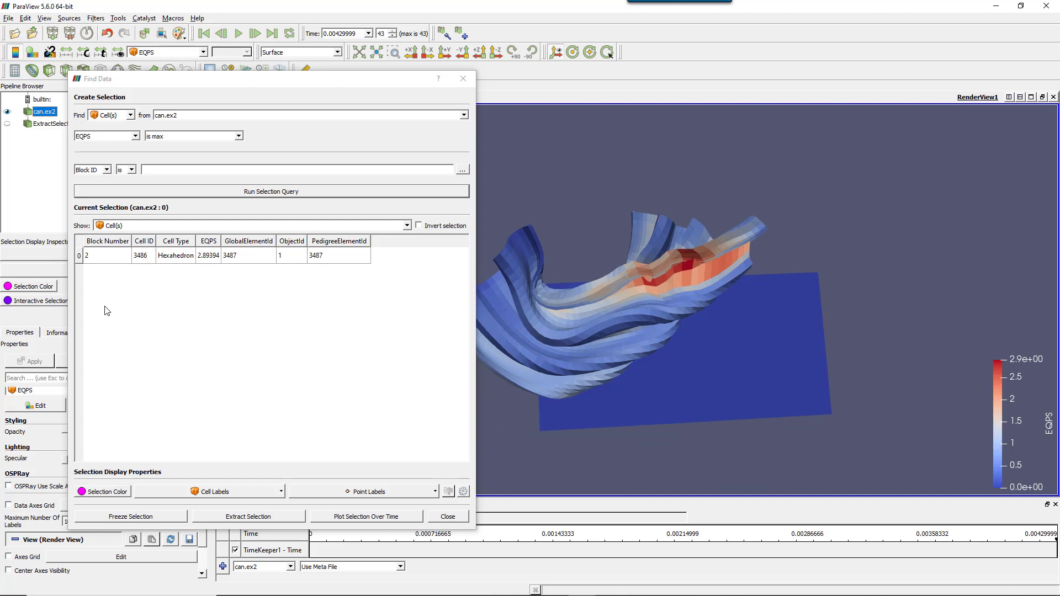
click(273, 491)
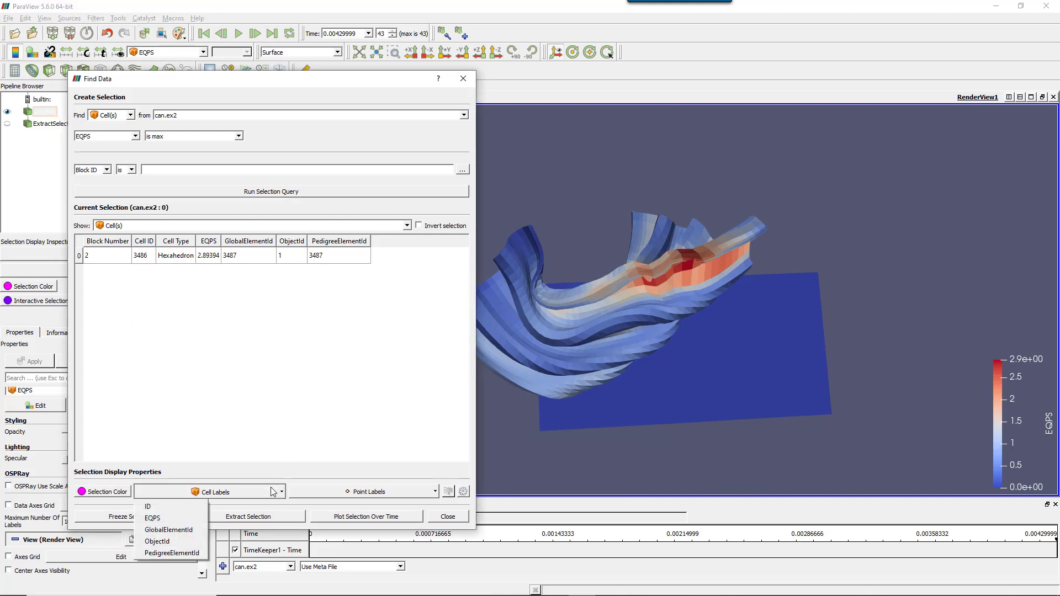
click(165, 519)
drag(726, 341, 689, 229)
scroll(710, 272, up, 5)
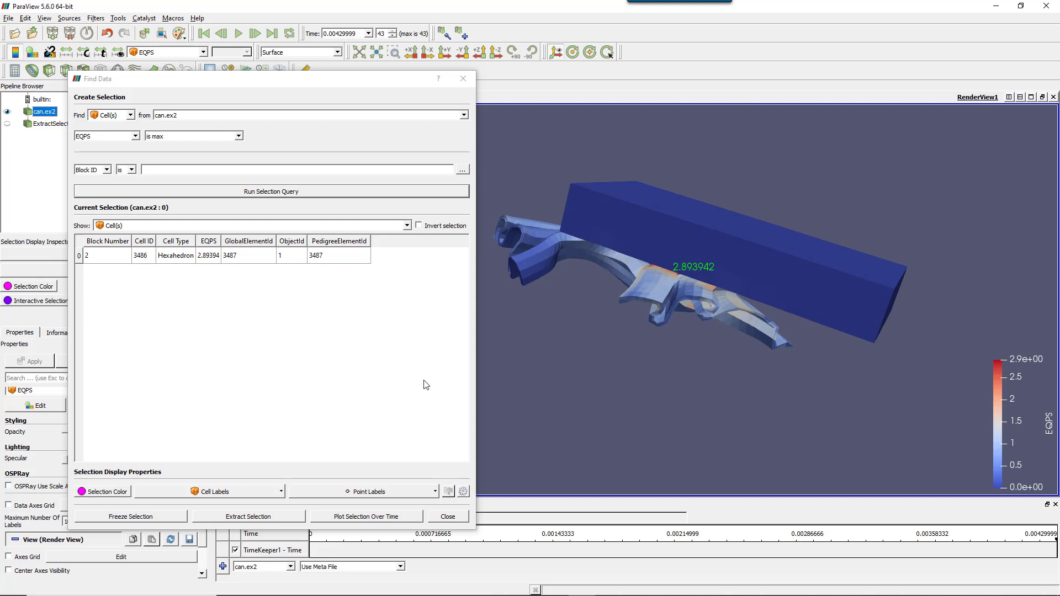
- Create and apply a Plot Selection Over Time for the maximum-EQPS cell, and close Find Data
click(381, 517)
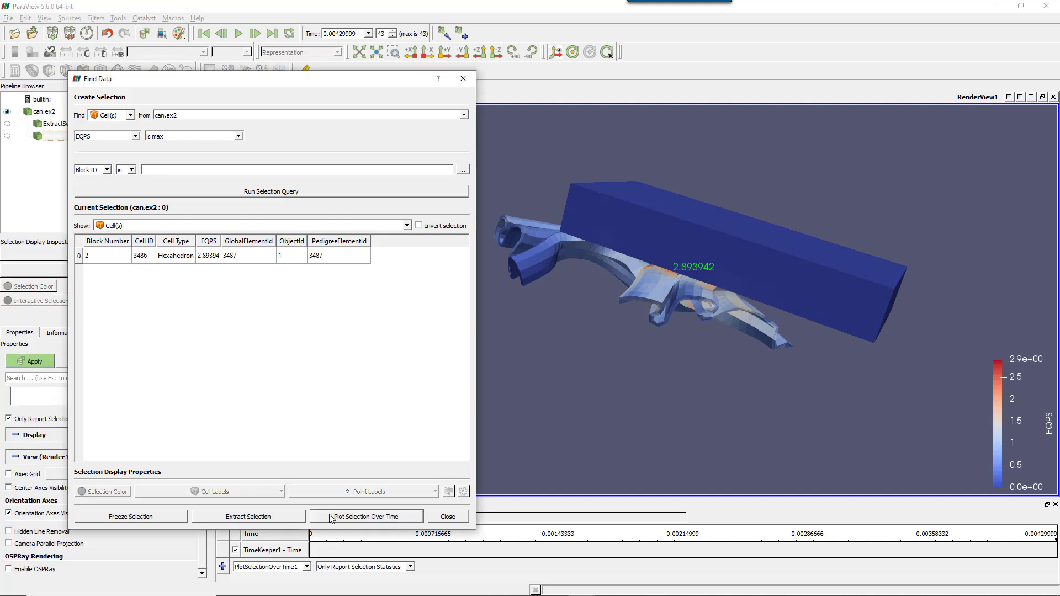
drag(195, 87, 345, 82)
click(35, 361)
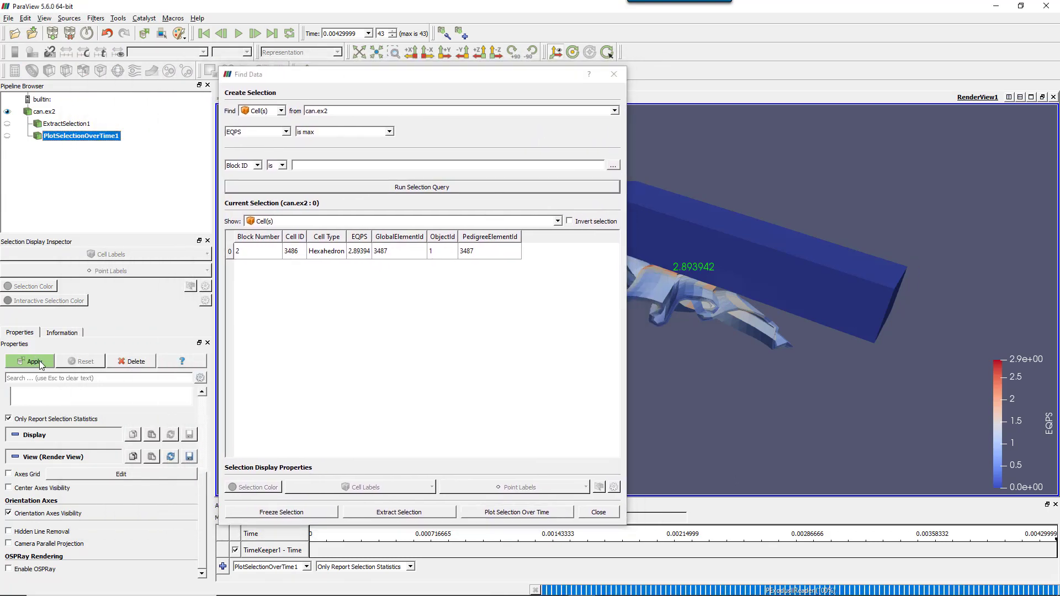
drag(375, 75, 237, 80)
key(Escape)
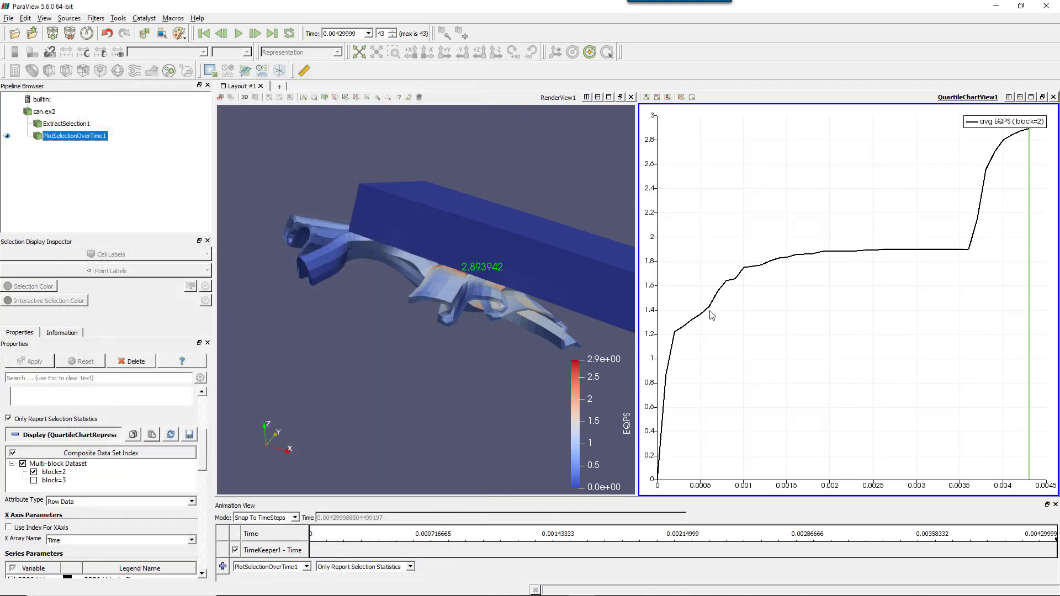
- Inspect the labelled cell beside its plot, close the chart view and clear the selection
drag(525, 265, 586, 298)
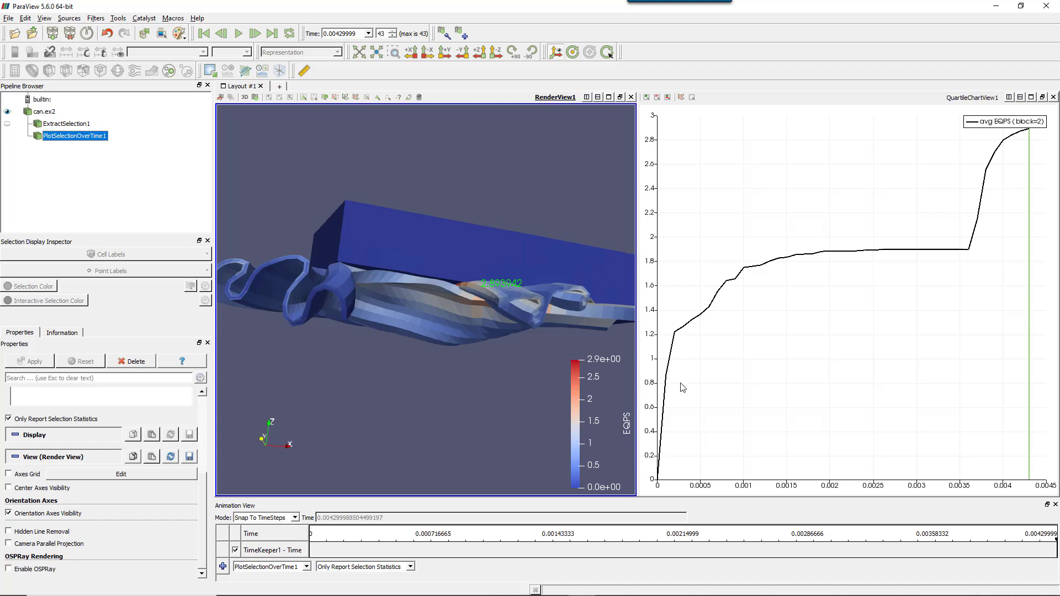
drag(506, 290, 540, 250)
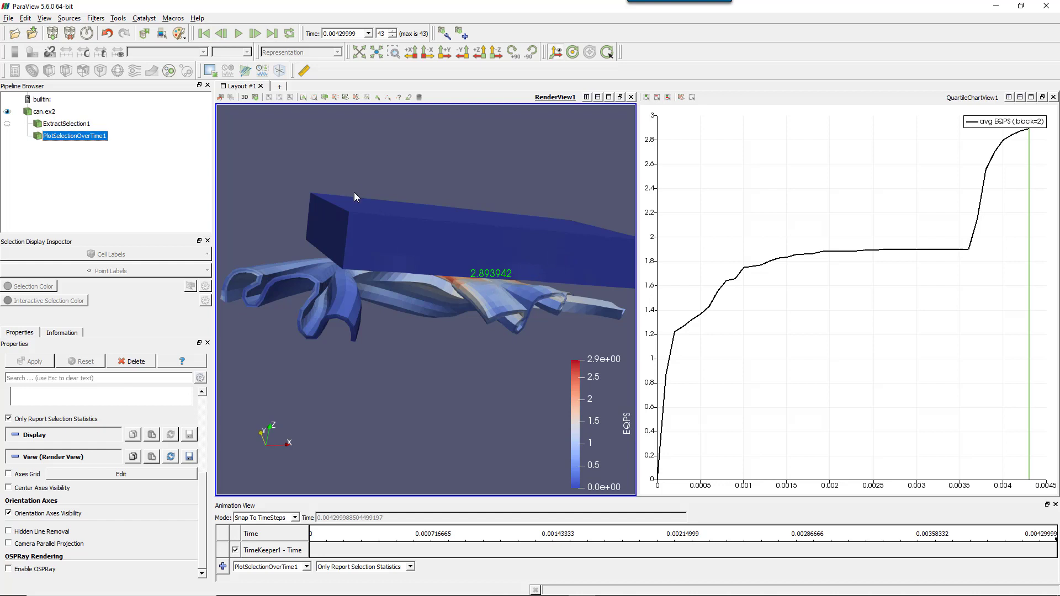
mouse_move(462, 252)
mouse_down()
mouse_move(457, 229)
mouse_move(472, 252)
mouse_move(466, 245)
mouse_up()
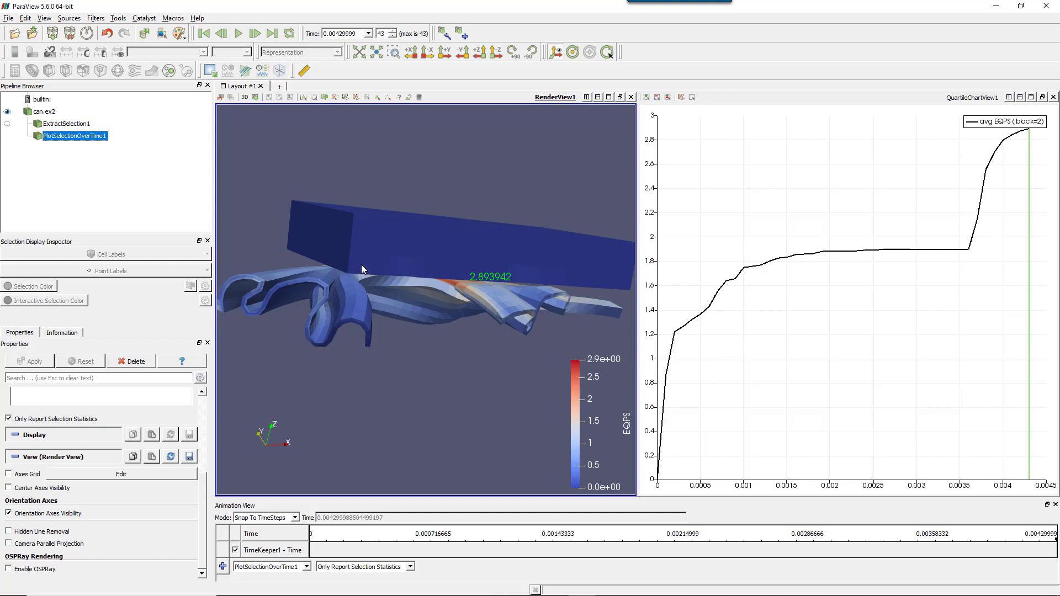
drag(430, 312, 366, 272)
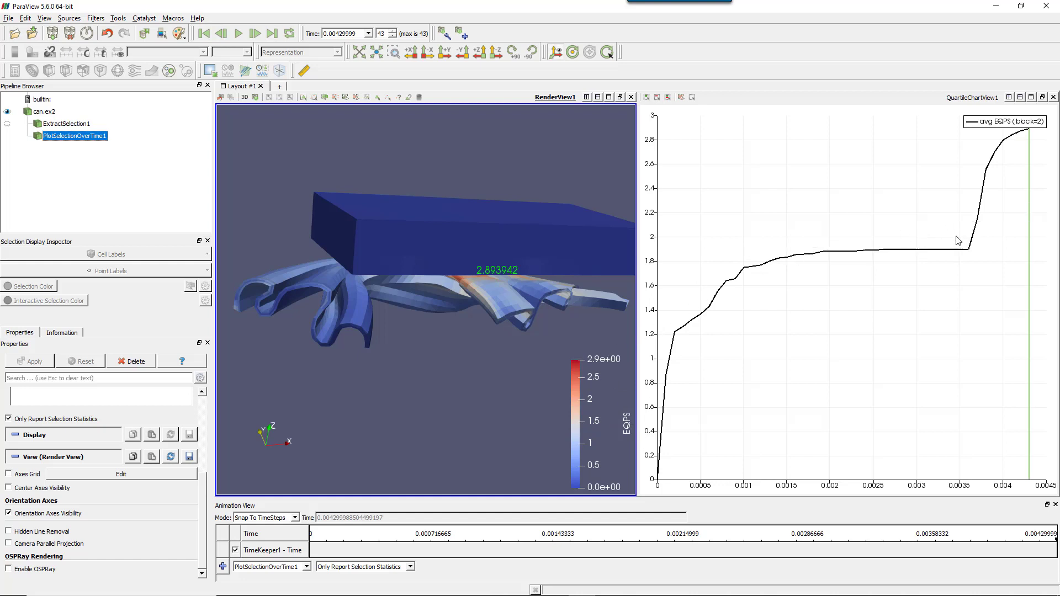
click(1053, 97)
drag(695, 227, 723, 224)
click(419, 99)
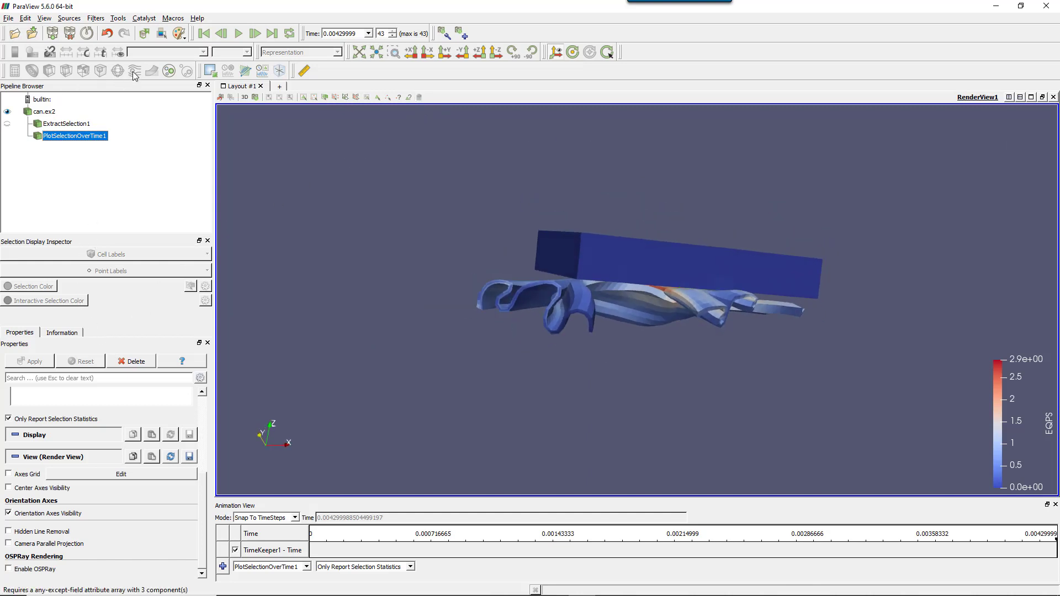
- Reopen Find Data and select the can.ex2 cells whose EQPS is max again
click(162, 33)
drag(454, 77, 175, 82)
click(113, 139)
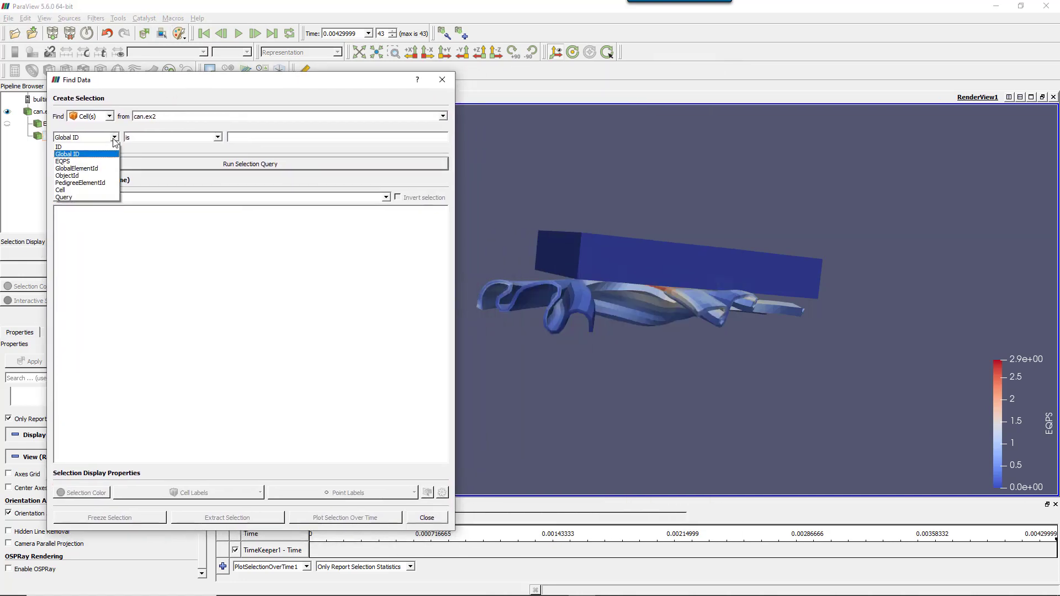
click(96, 162)
click(218, 137)
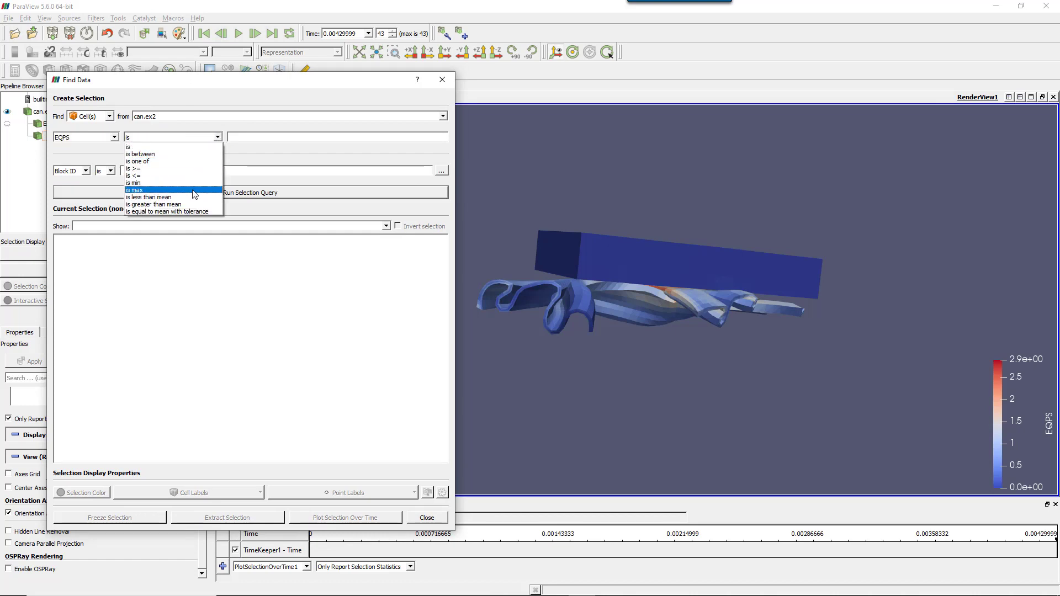
click(195, 191)
click(272, 49)
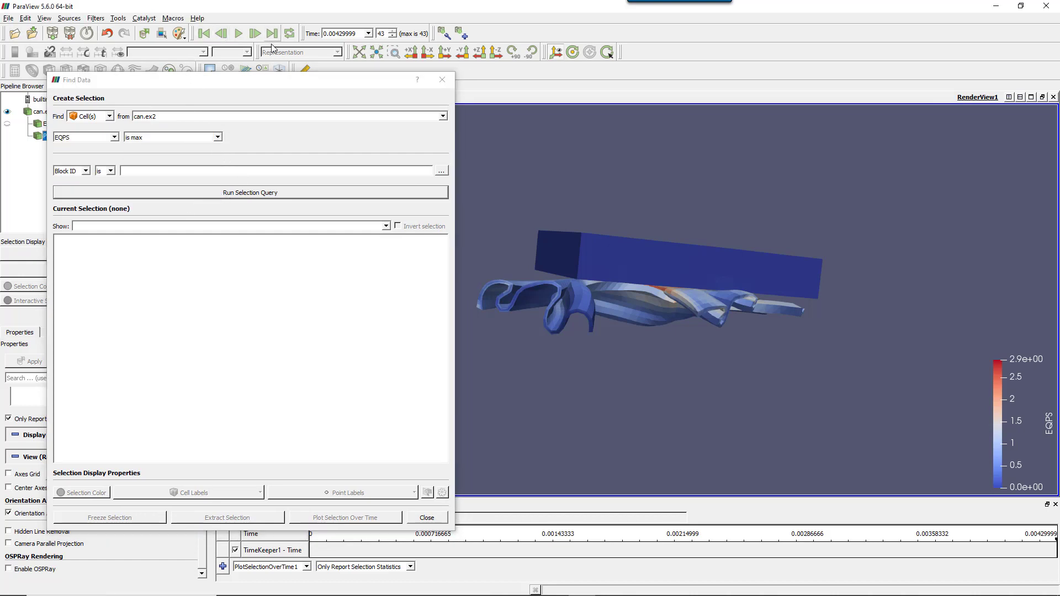
click(238, 193)
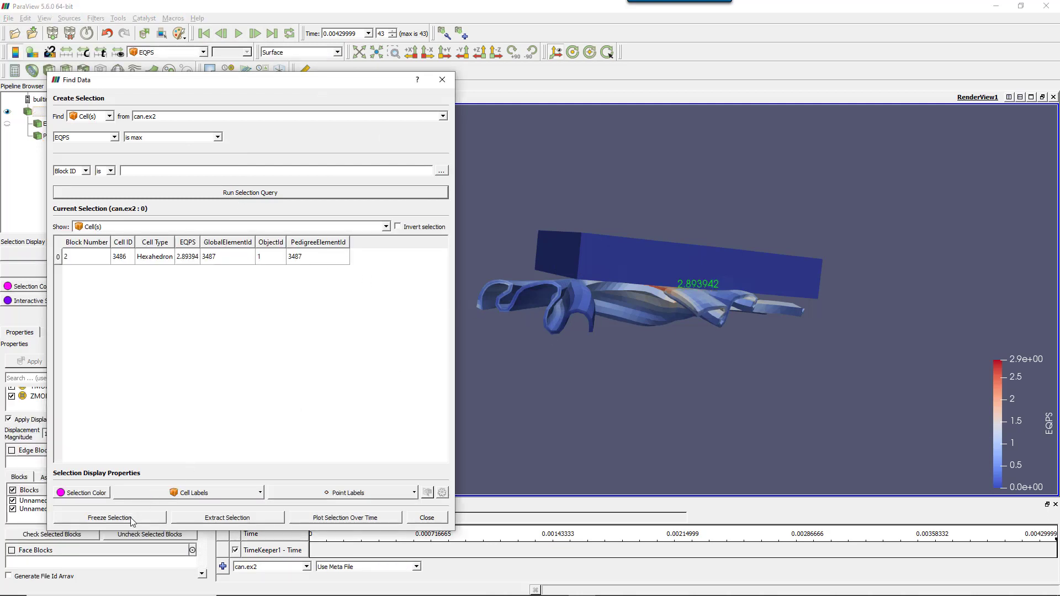
- Plot the newly found maximum-EQPS selection over time, apply it and close Find Data
click(347, 519)
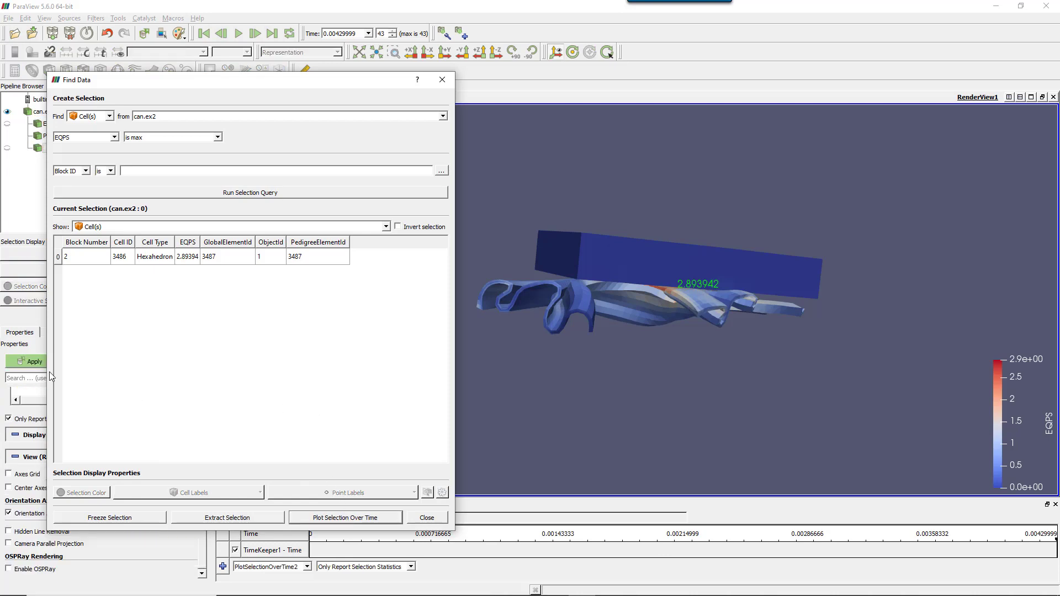
click(37, 362)
click(427, 518)
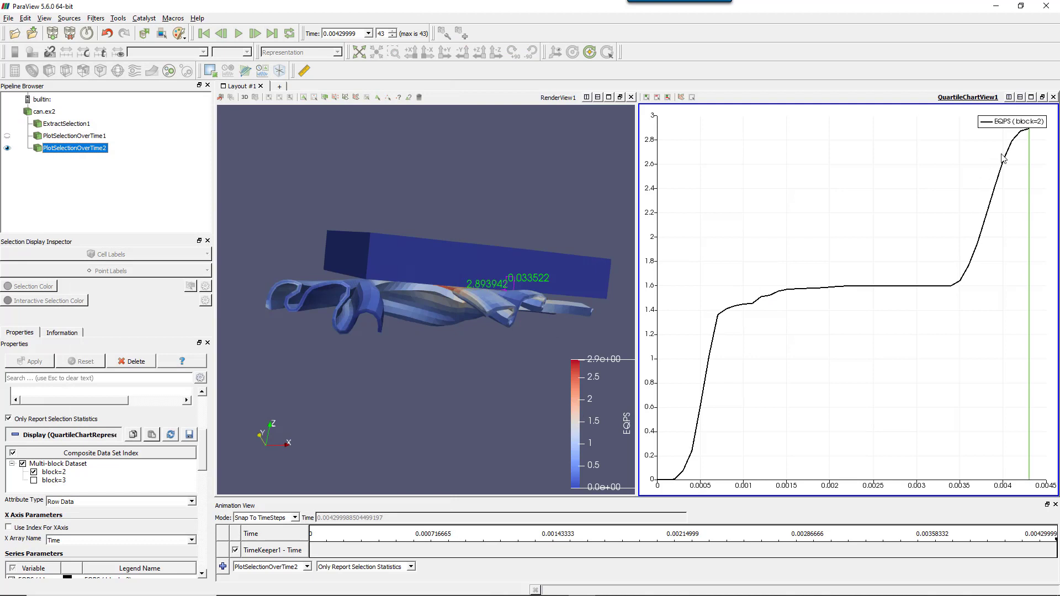
- Select cells through the high-EQPS area where the can meets the plate and turn off their EQPS labels
click(438, 350)
drag(438, 350, 499, 302)
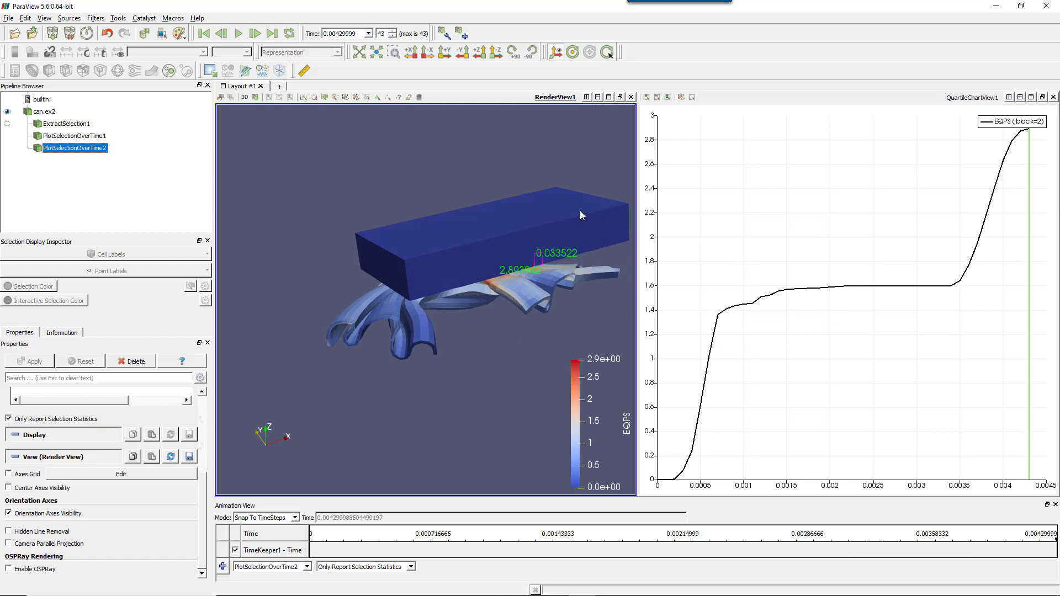
mouse_move(581, 215)
mouse_down()
mouse_move(611, 203)
mouse_move(598, 174)
mouse_move(588, 205)
mouse_up()
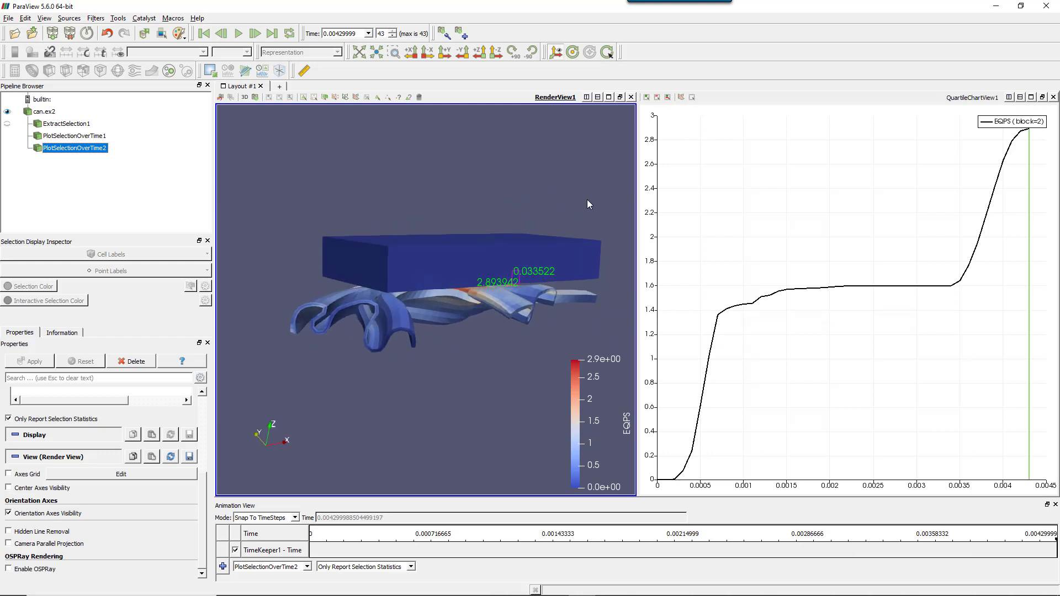
drag(454, 138, 591, 222)
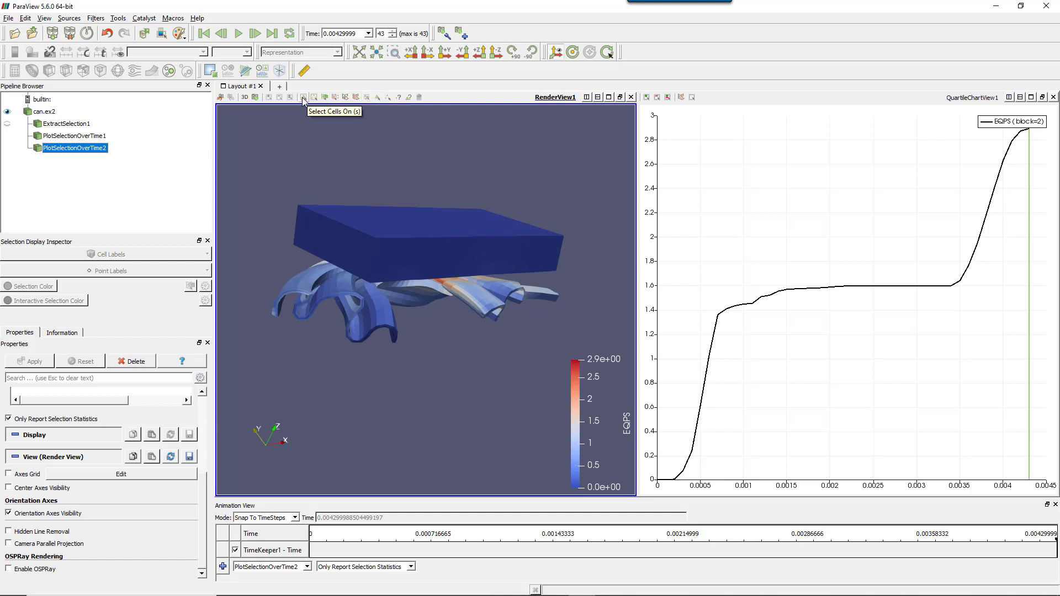
click(324, 97)
drag(428, 266, 470, 298)
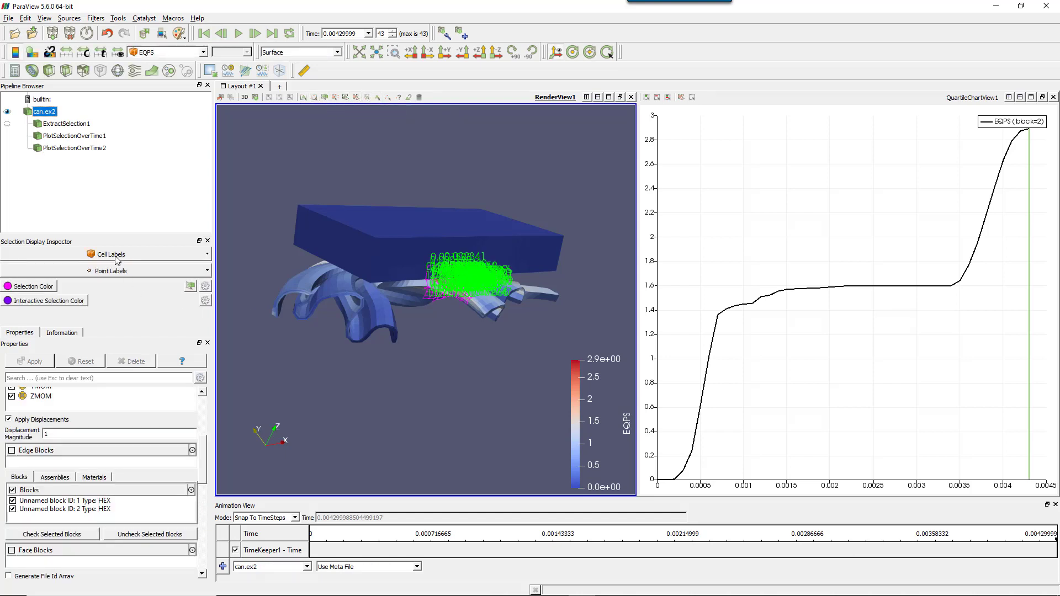
click(117, 259)
click(80, 285)
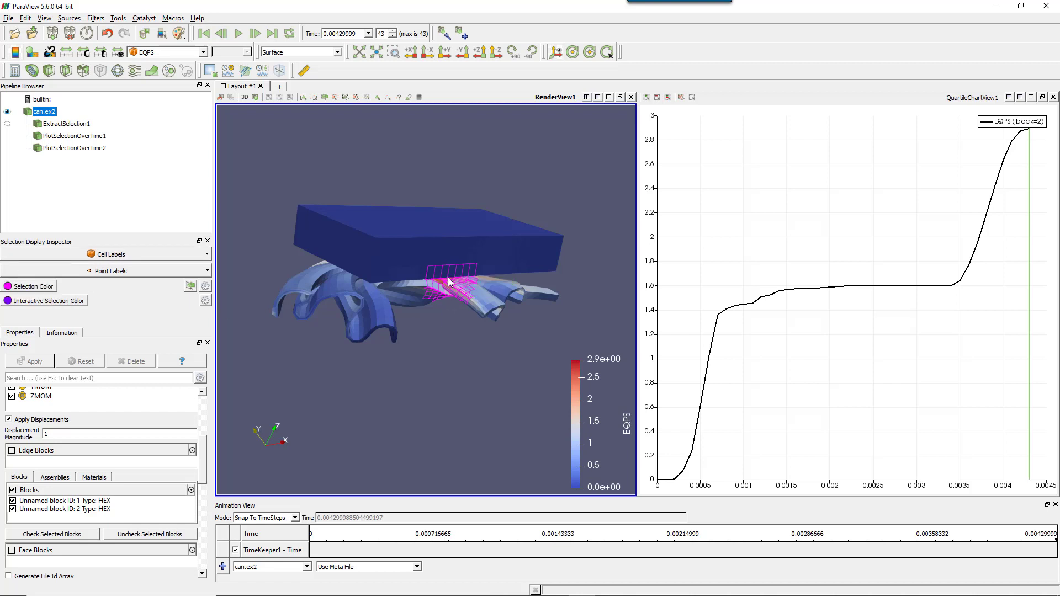
- Extract the cells selected through the can-and-plate contact area of can.ex2 with the Extract Selection filter and apply it
key(ctrl+space)
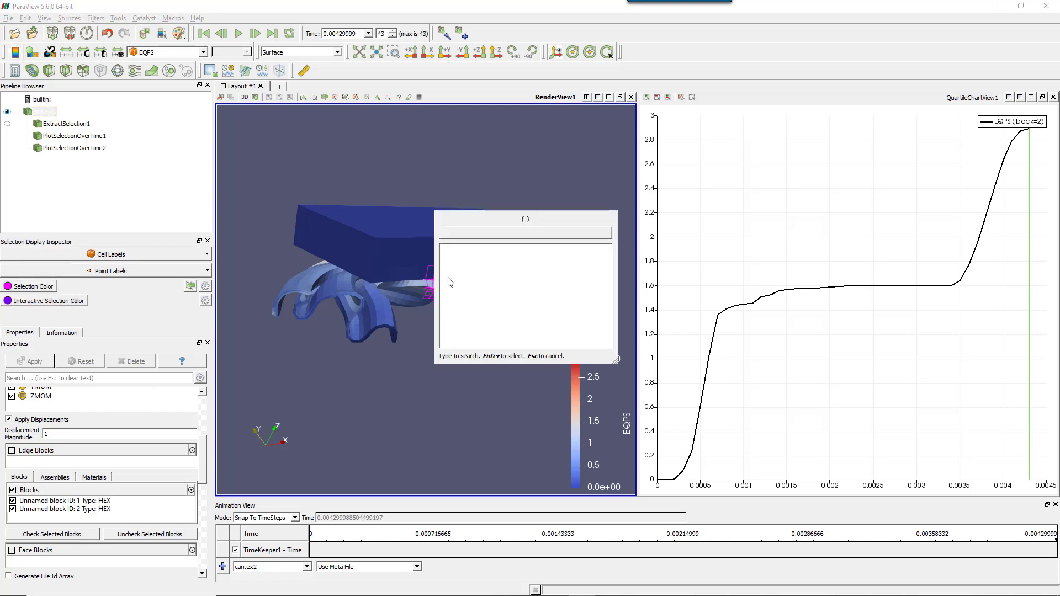
text(extr)
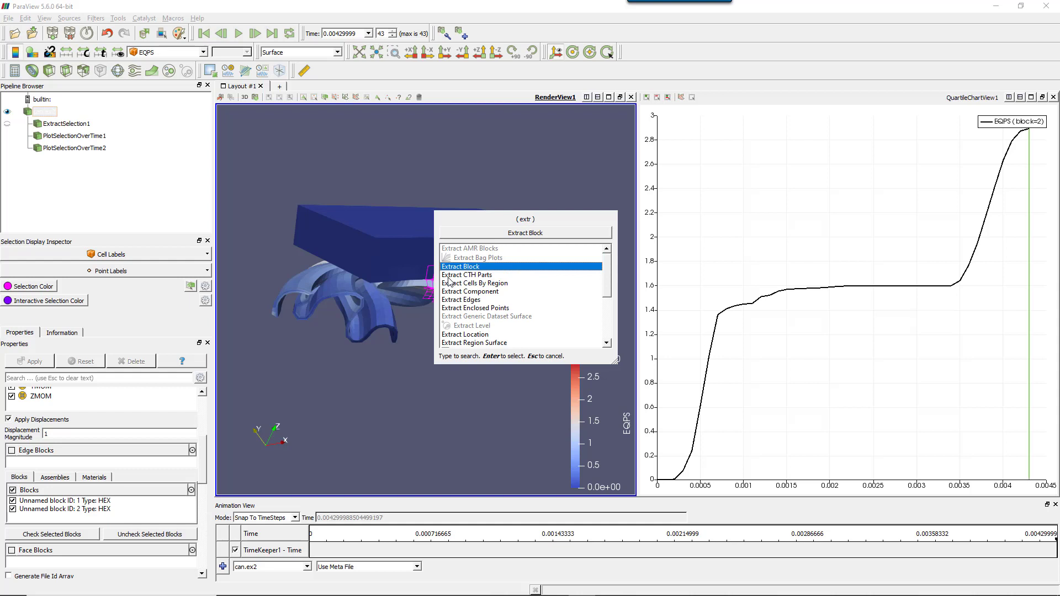
text(act se)
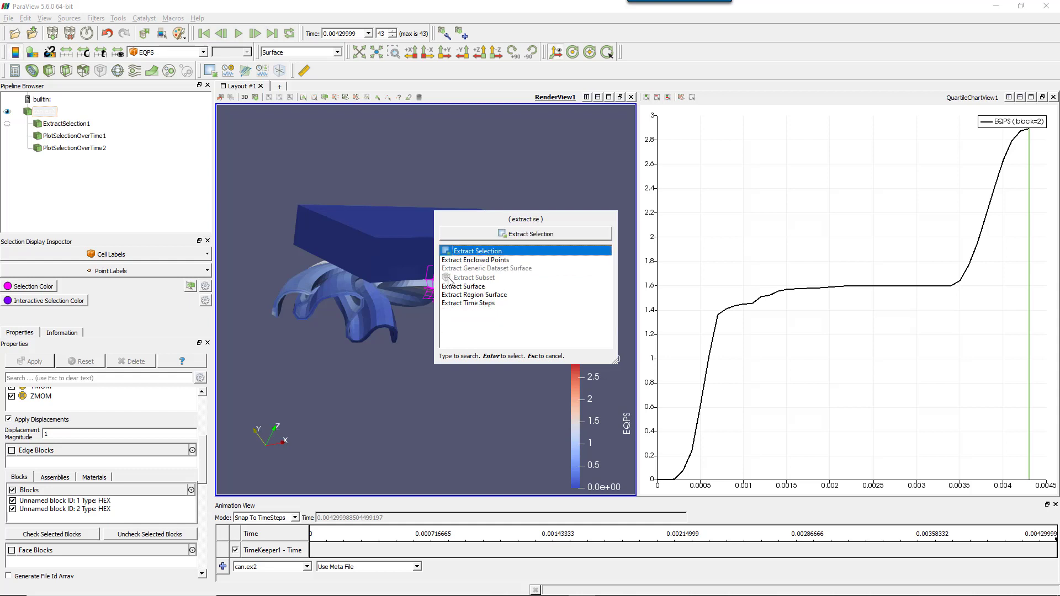
key(Return)
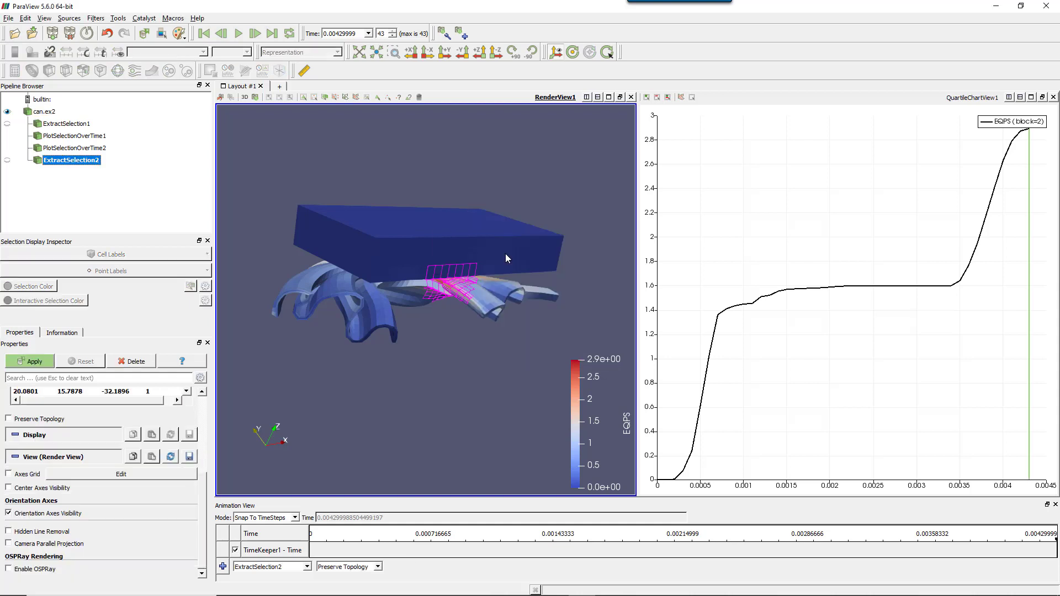
click(44, 361)
- Examine the extracted block of cells from different angles and distances, including the high-EQPS area beneath the plate
drag(444, 303, 408, 274)
scroll(406, 269, up, 5)
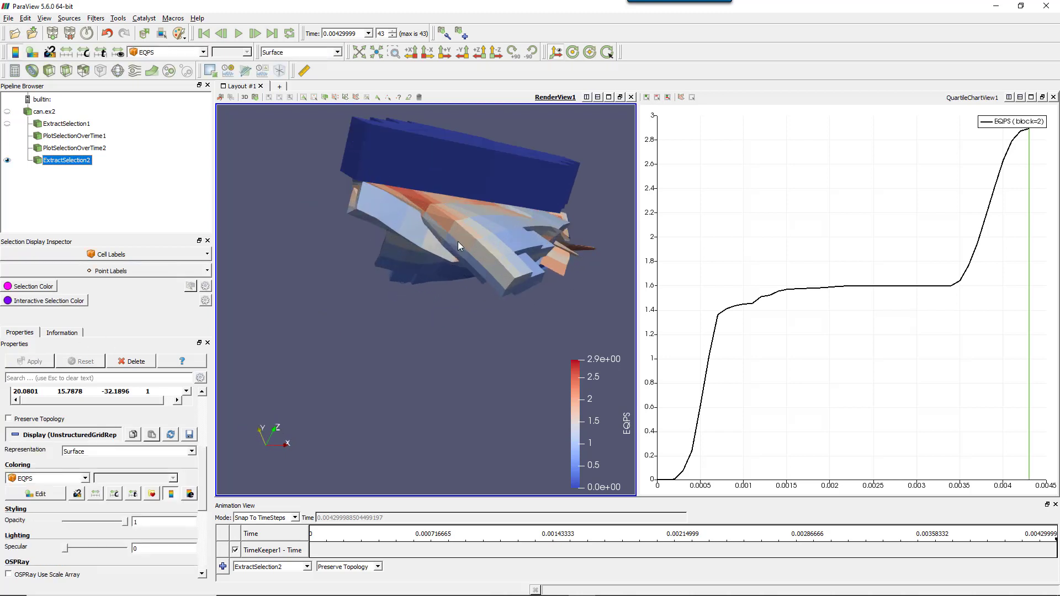
drag(458, 240, 413, 220)
scroll(469, 226, up, 5)
scroll(469, 227, down, 6)
scroll(469, 227, up, 2)
scroll(415, 219, up, 1)
scroll(416, 219, down, 3)
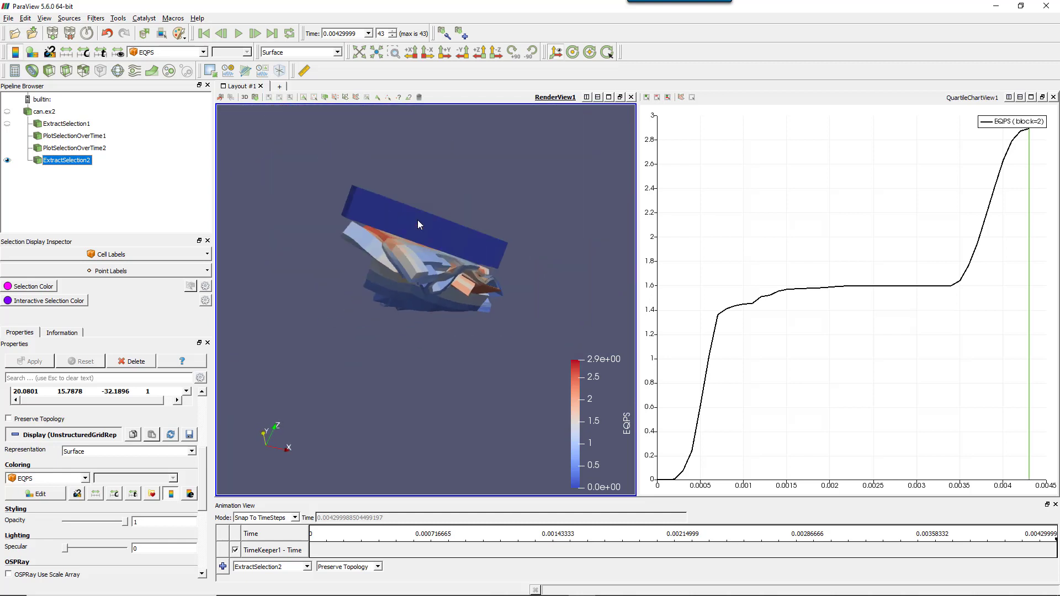
scroll(417, 219, up, 1)
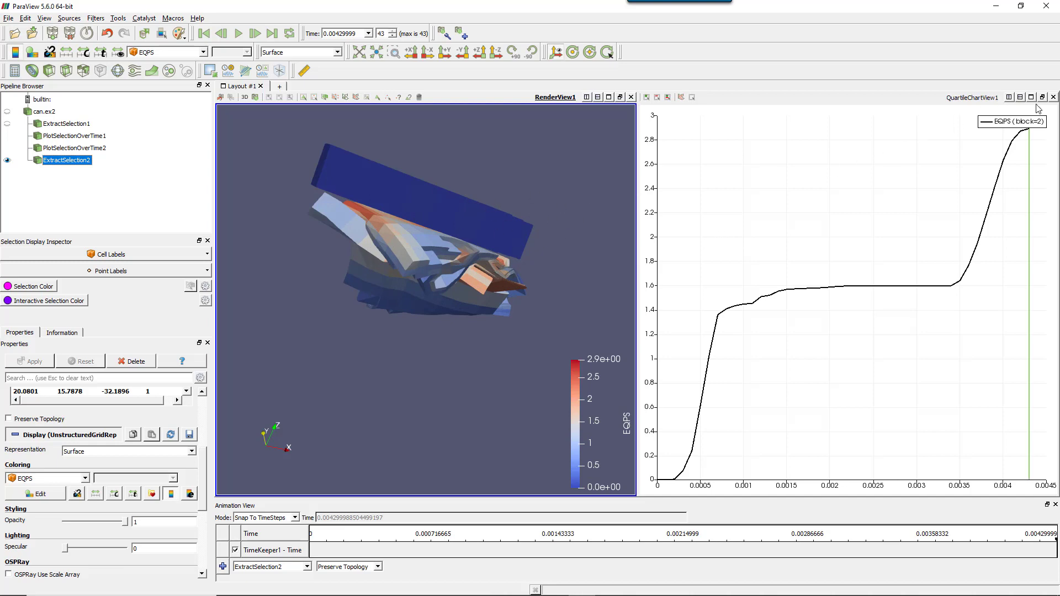
- Replace the EQPS quartile chart with a SpreadSheet View of the extracted selection and look through its point data rows
click(1053, 97)
click(1009, 98)
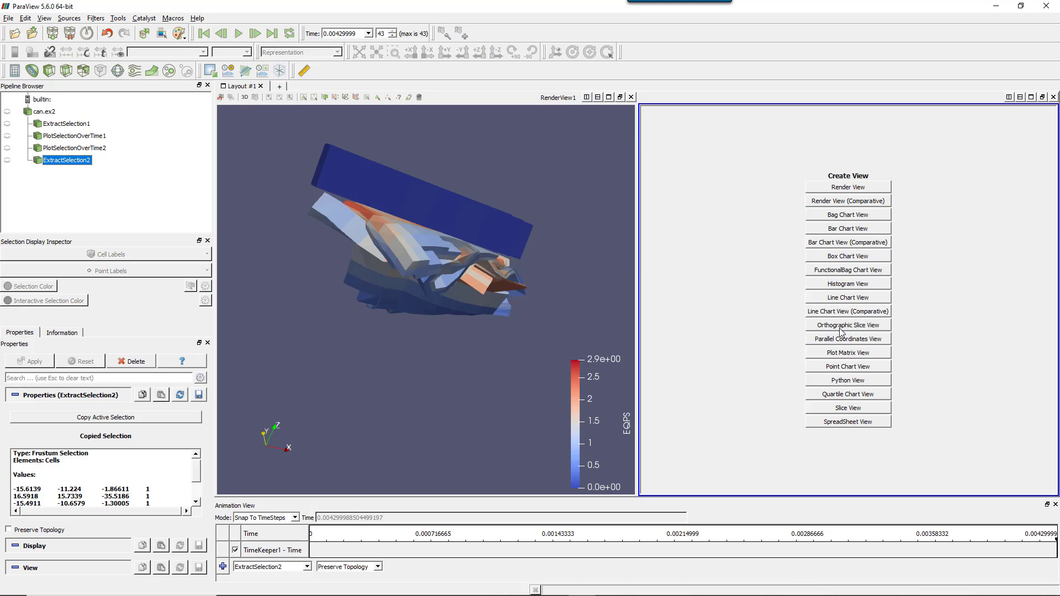
key(ctrl+z)
click(856, 428)
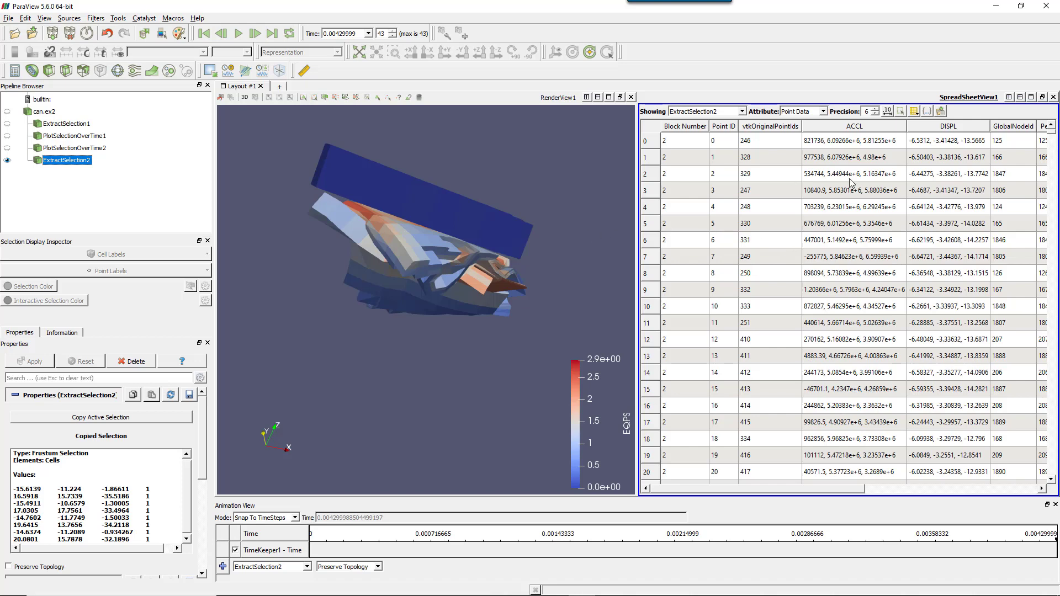
scroll(850, 375, down, 11)
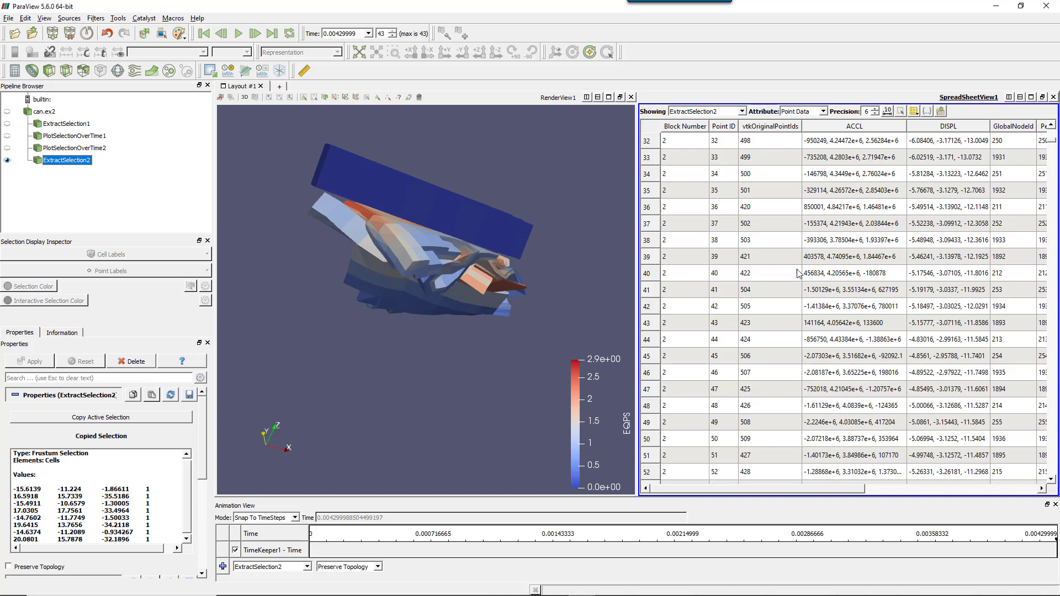
- Select a patch of cells in the crumpled middle of the extracted piece and limit the spreadsheet to selected elements only
click(304, 98)
drag(426, 239, 467, 281)
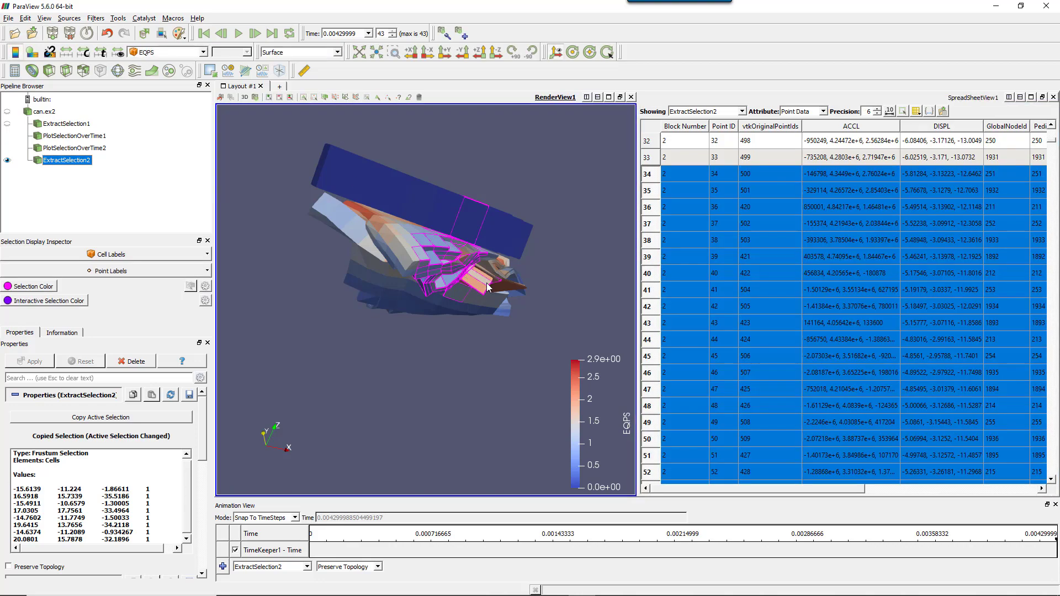
scroll(776, 404, up, 3)
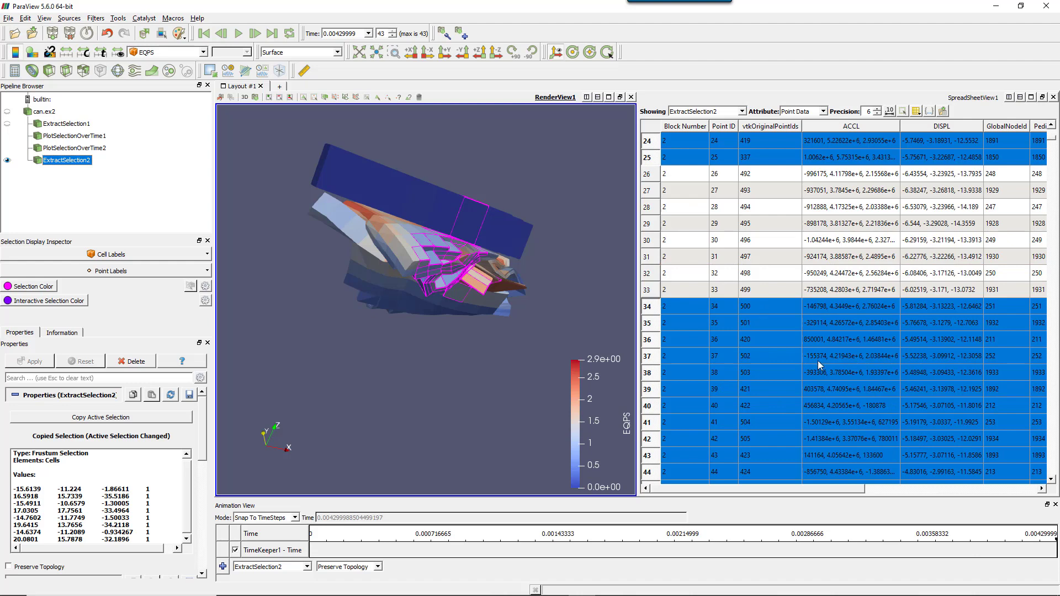
click(903, 112)
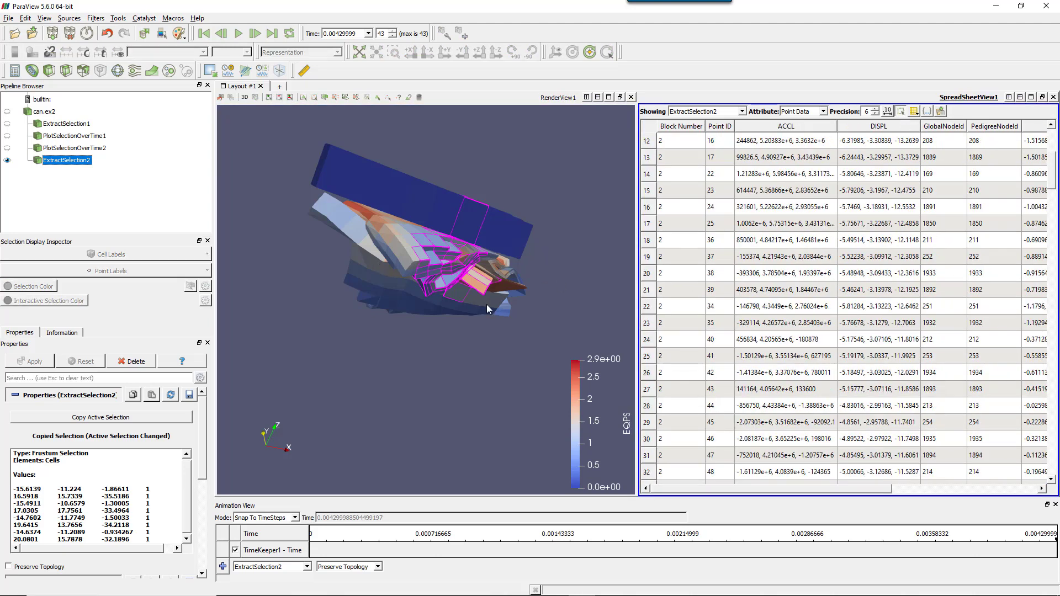
- Clear the selection, select a single cell on the can wall's lower blue area and check it against the spreadsheet's point rows
click(354, 296)
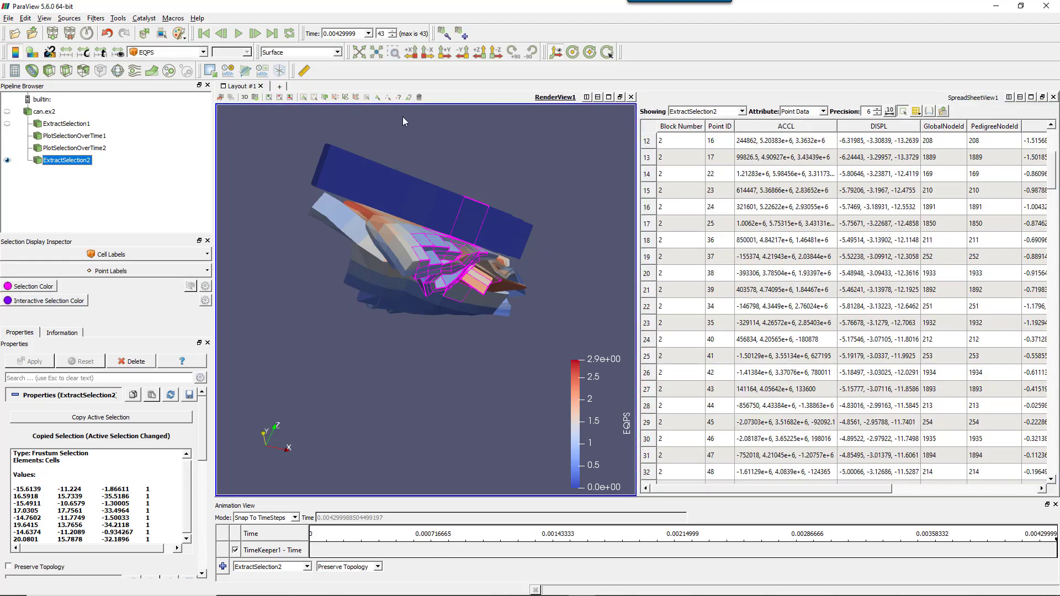
click(419, 97)
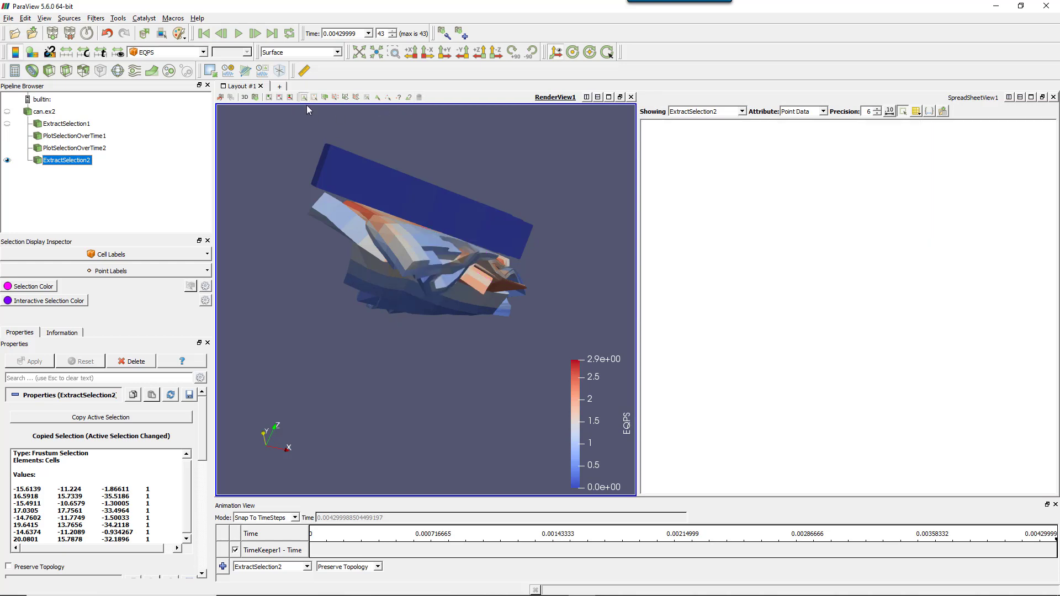
drag(369, 271, 383, 286)
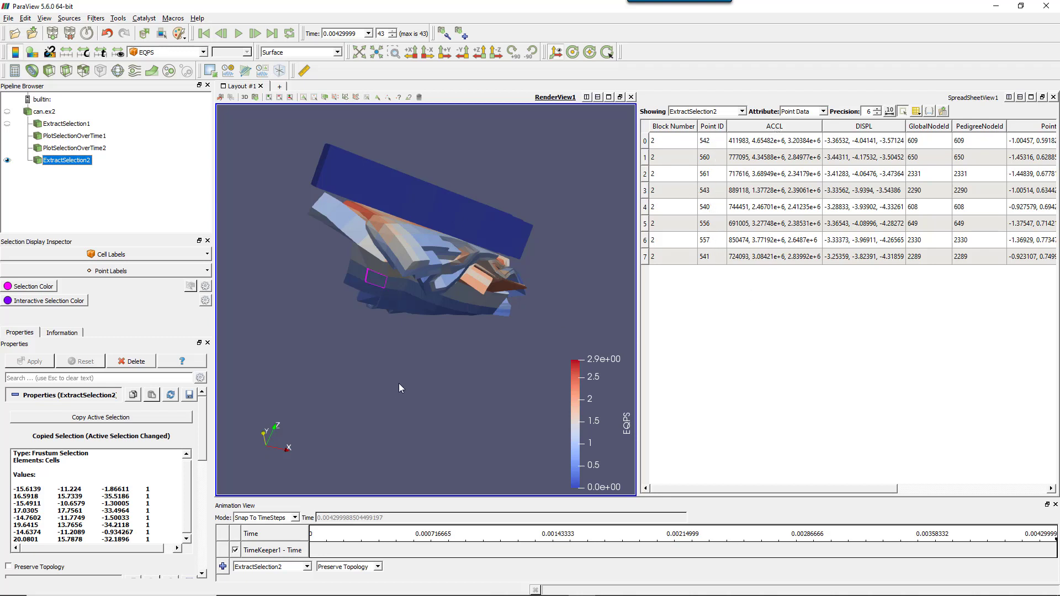
drag(399, 384, 432, 383)
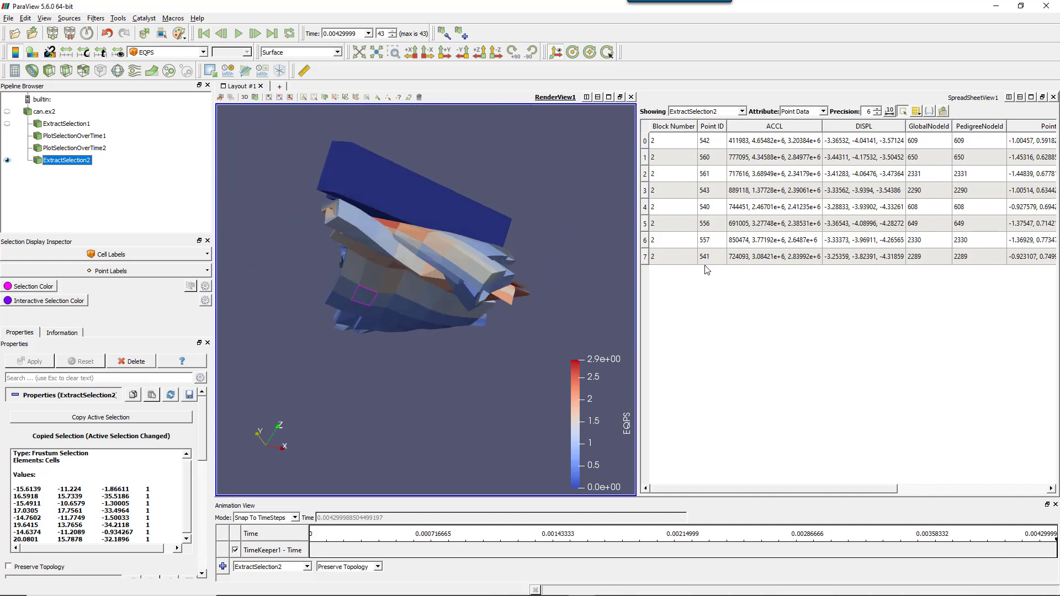